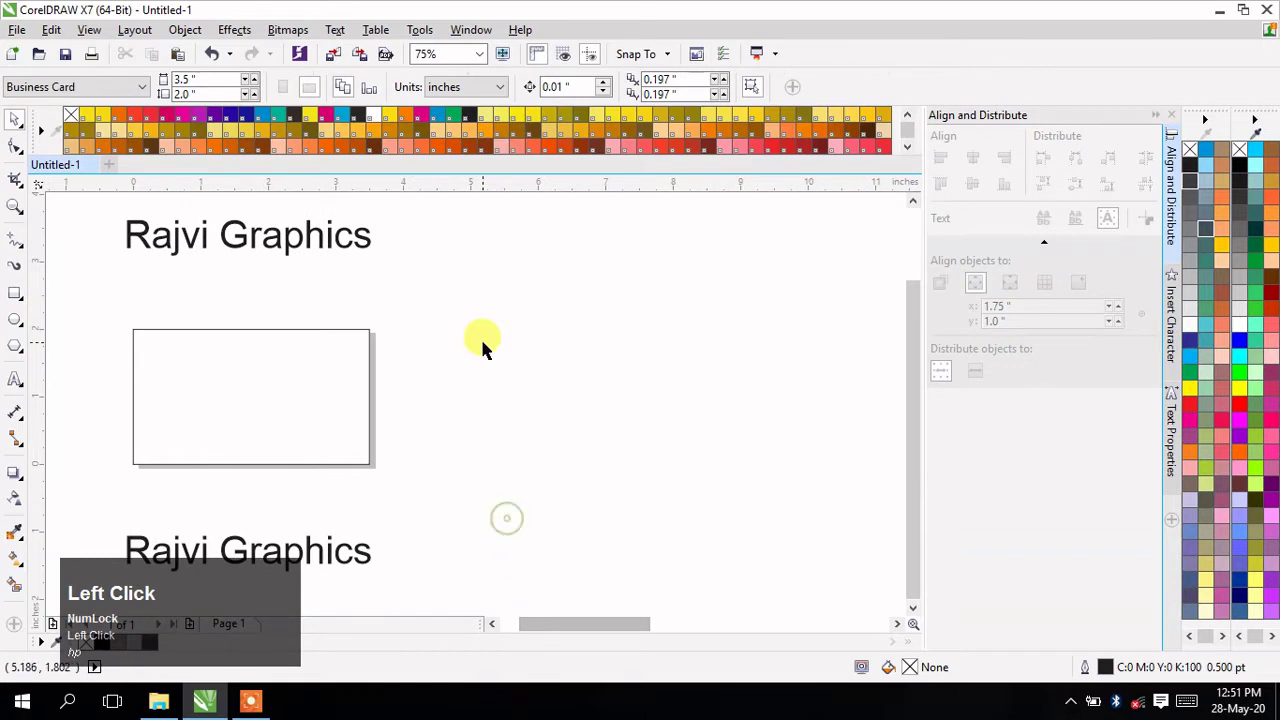
- Draw a rectangle about 5.5 by 3.1 inches beside the business card page, filled black with no outline
{"action": "left_click", "coordinate": [15, 291]}
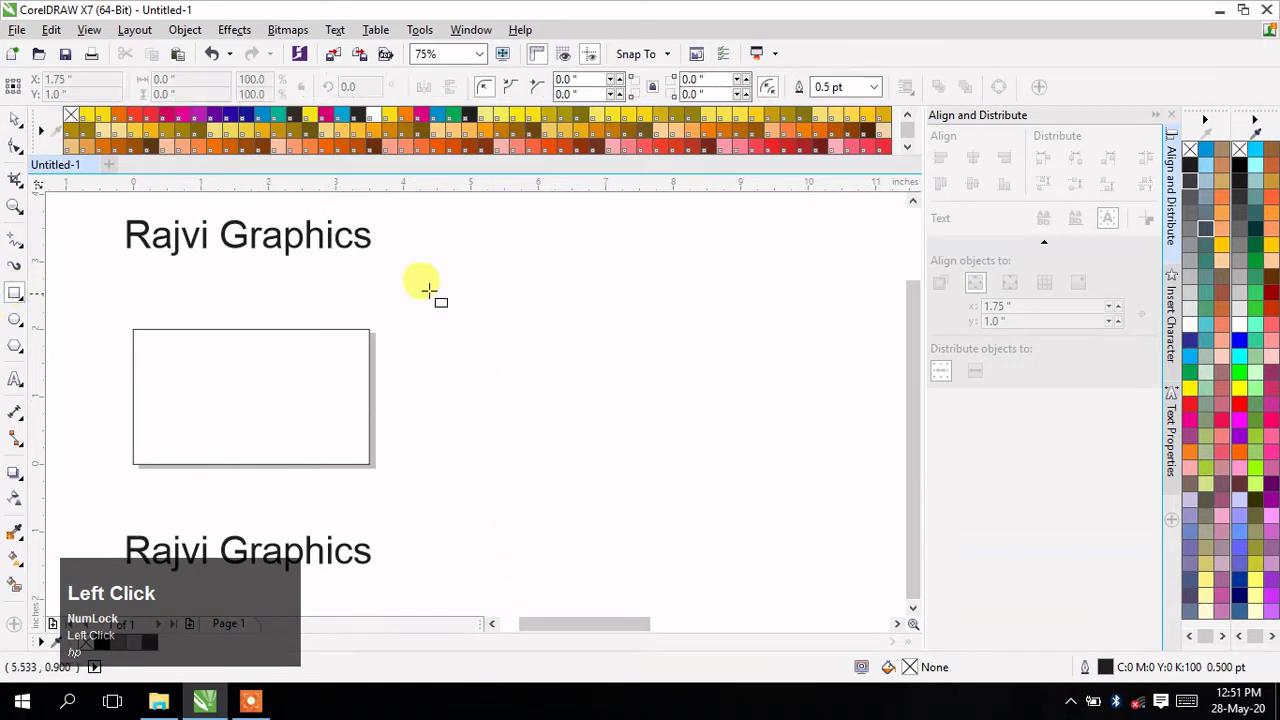
{"action": "left_click_drag", "start_coordinate": [423, 287], "coordinate": [796, 497]}
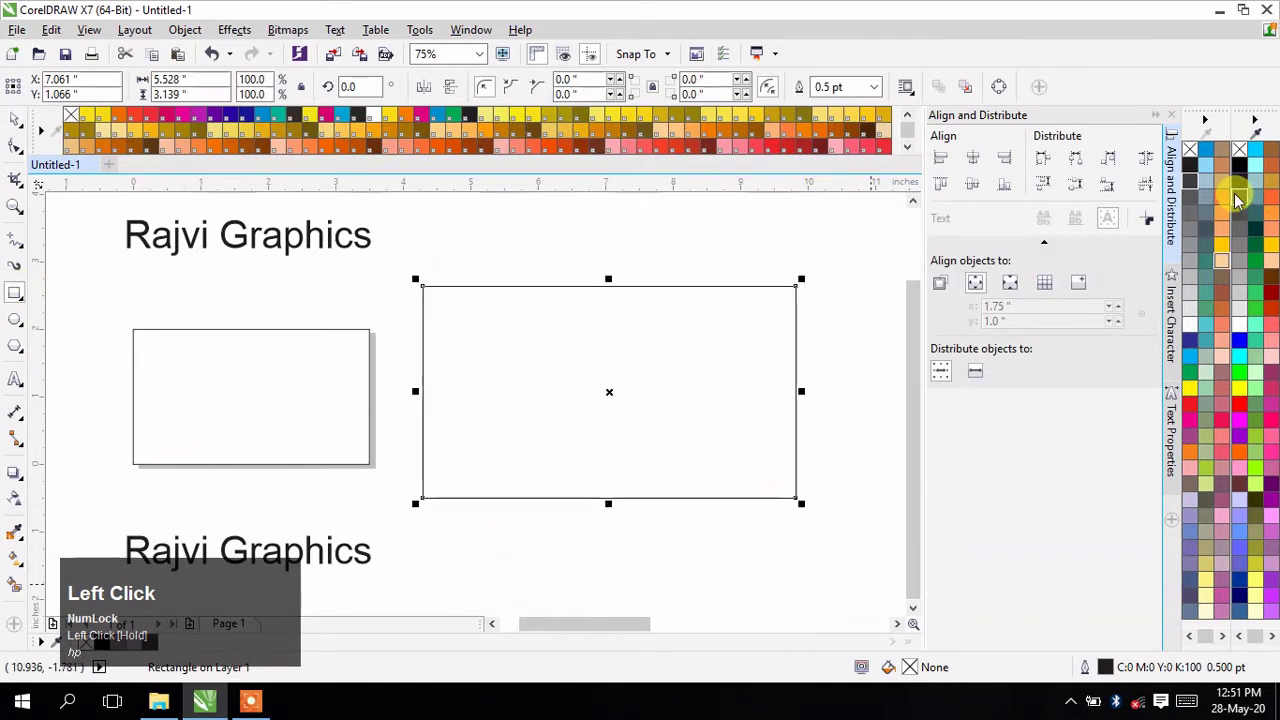
{"action": "left_click", "coordinate": [14, 120]}
{"action": "left_click", "coordinate": [1226, 170]}
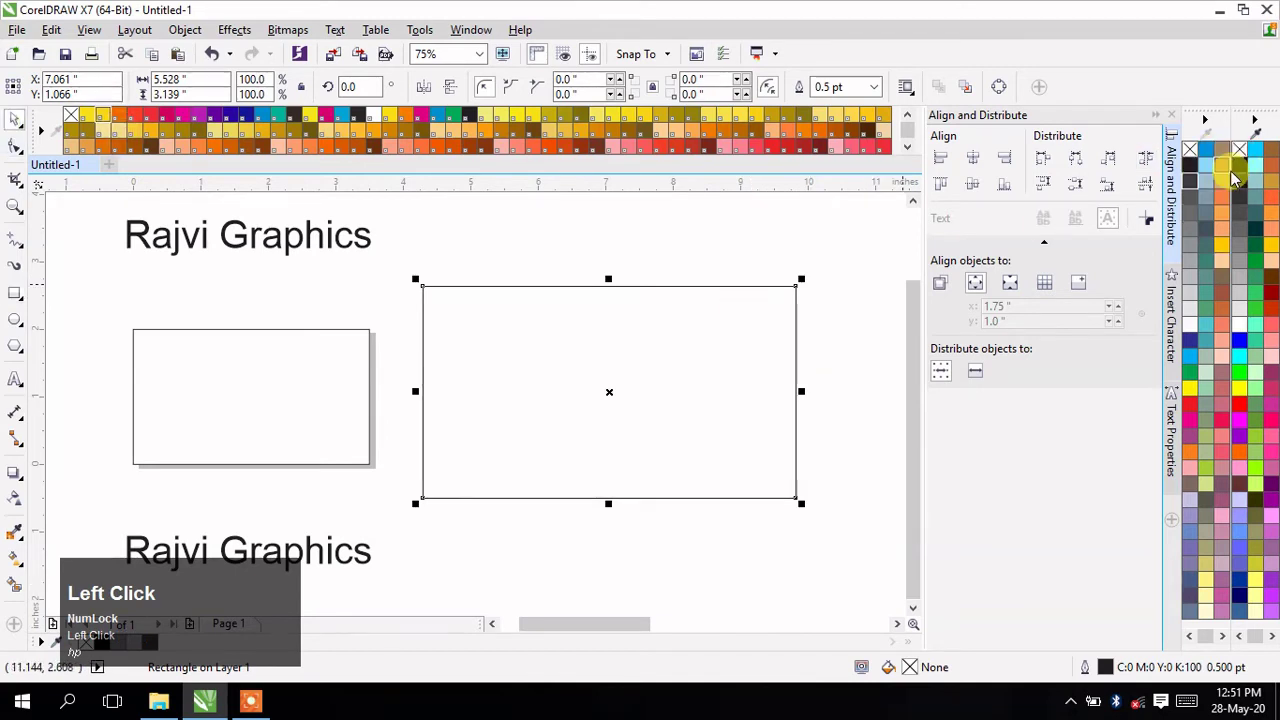
{"action": "right_click", "coordinate": [1245, 178]}
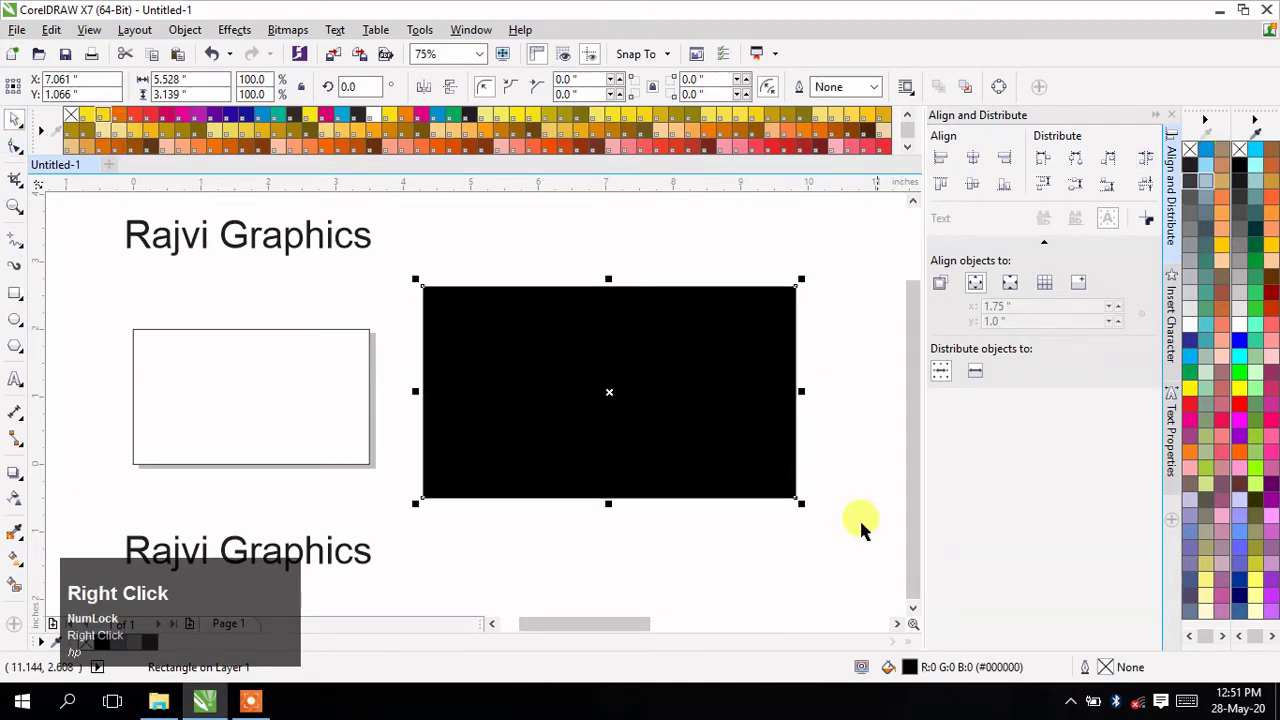
- PowerClip the black rectangle inside the 3.5 by 2 inch card frame
{"action": "left_click", "coordinate": [710, 540]}
{"action": "right_click", "coordinate": [663, 414]}
{"action": "left_click", "coordinate": [711, 206]}
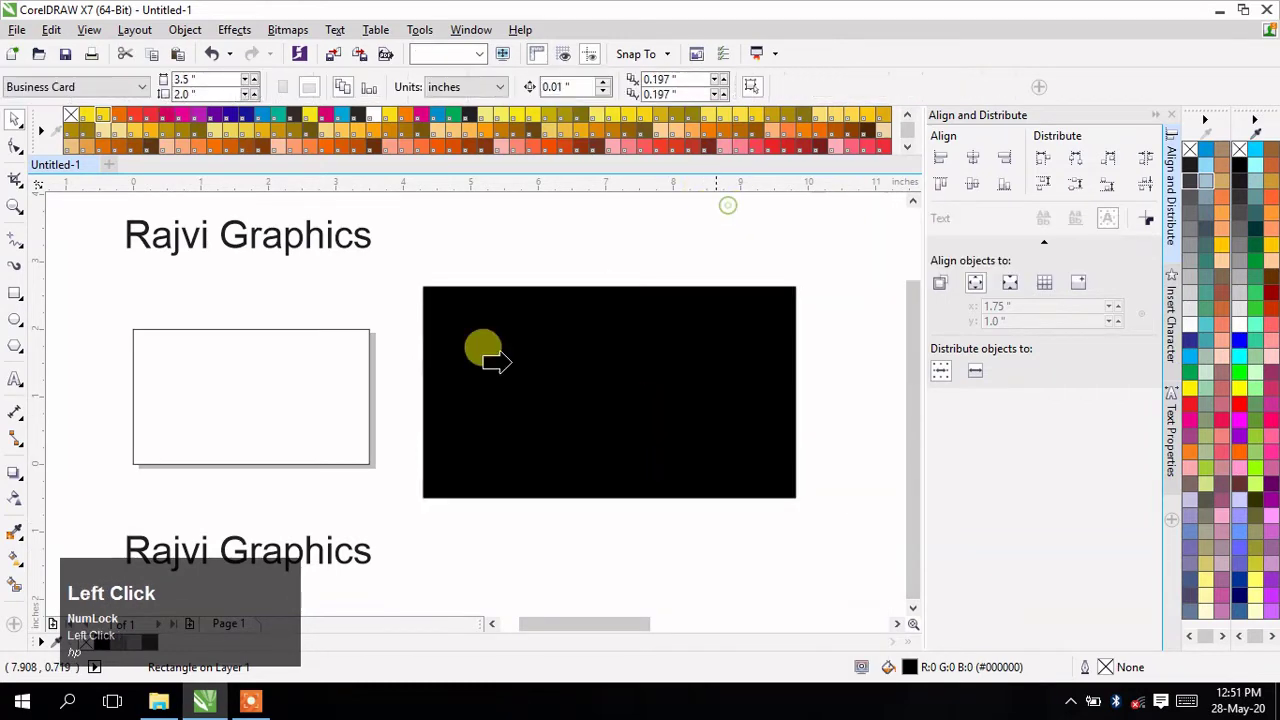
{"action": "left_click", "coordinate": [321, 330]}
{"action": "left_click", "coordinate": [343, 508]}
{"action": "left_click", "coordinate": [209, 408]}
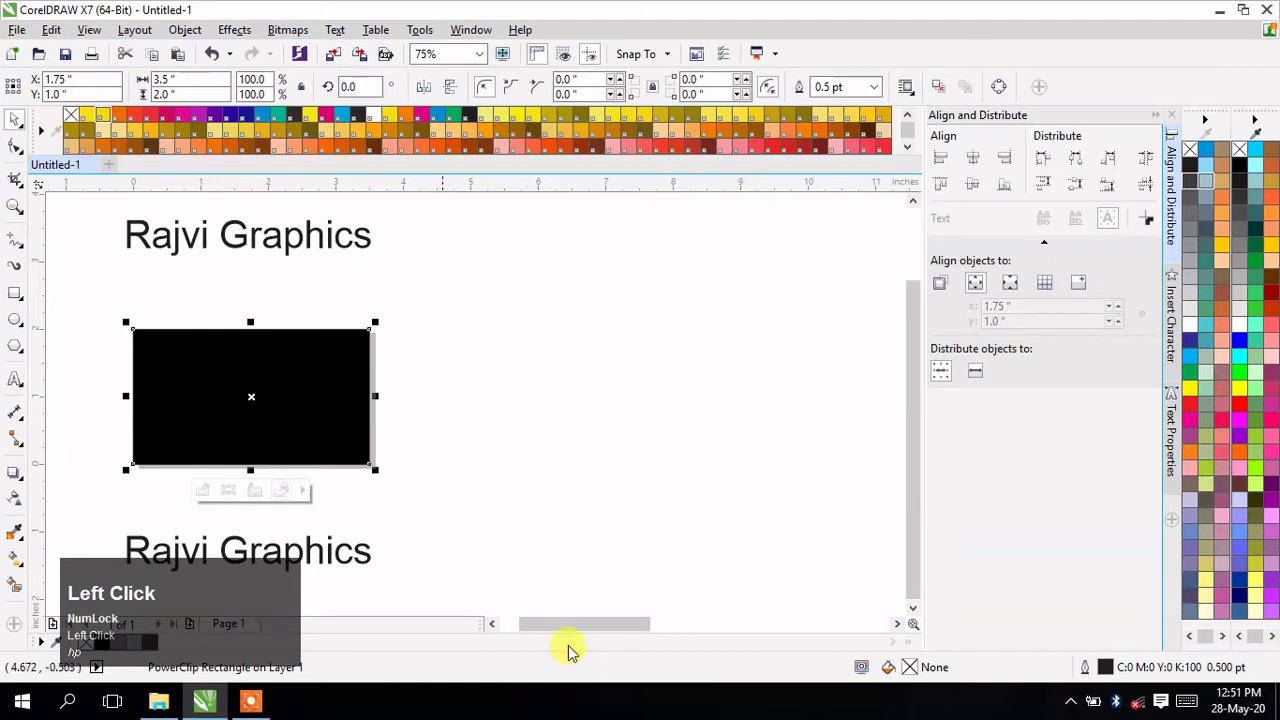
{"action": "left_click_drag", "start_coordinate": [568, 625], "coordinate": [557, 623]}
{"action": "left_click", "coordinate": [548, 441]}
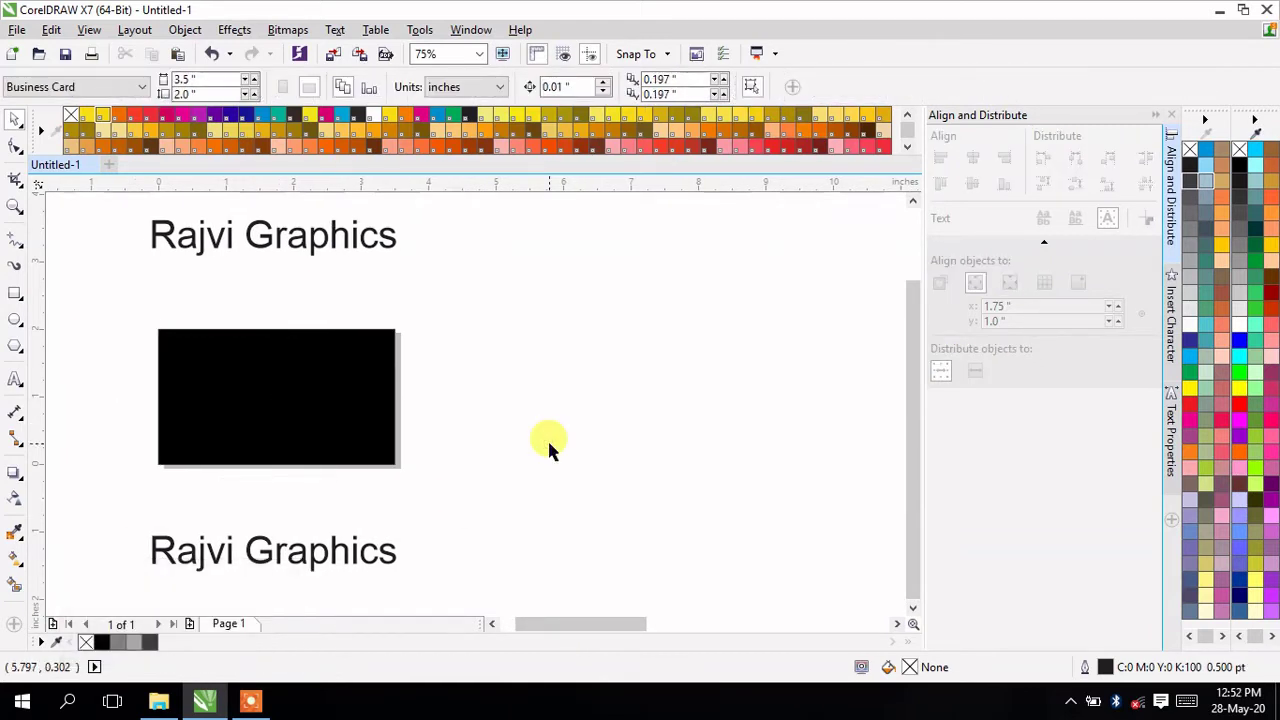
- Switch to File Explorer, import the 2_5393.TIF corner ornament beside the card, and start a Line Art outline trace of it
{"action": "left_click", "coordinate": [159, 702]}
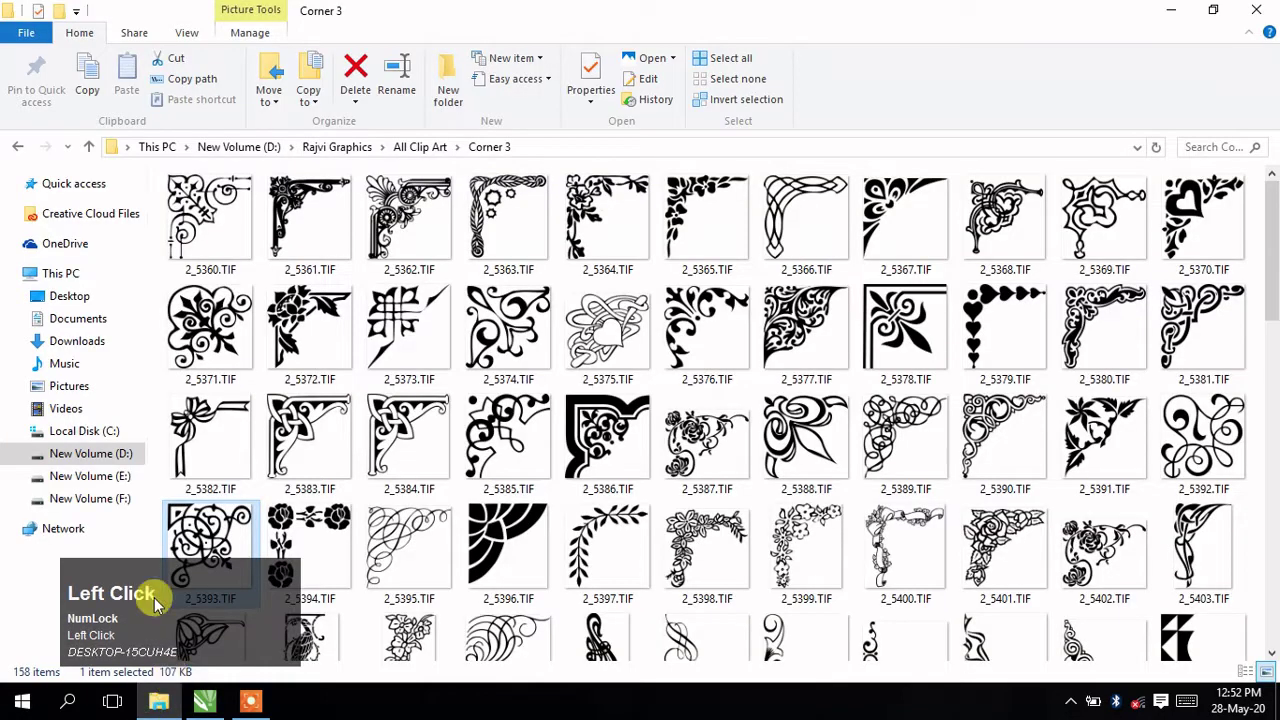
{"action": "mouse_move", "coordinate": [218, 545]}
{"action": "left_mouse_down"}
{"action": "mouse_move", "coordinate": [262, 500]}
{"action": "mouse_move", "coordinate": [204, 700]}
{"action": "mouse_move", "coordinate": [533, 426]}
{"action": "left_mouse_up"}
{"action": "right_click", "coordinate": [523, 370]}
{"action": "mouse_move", "coordinate": [700, 232]}
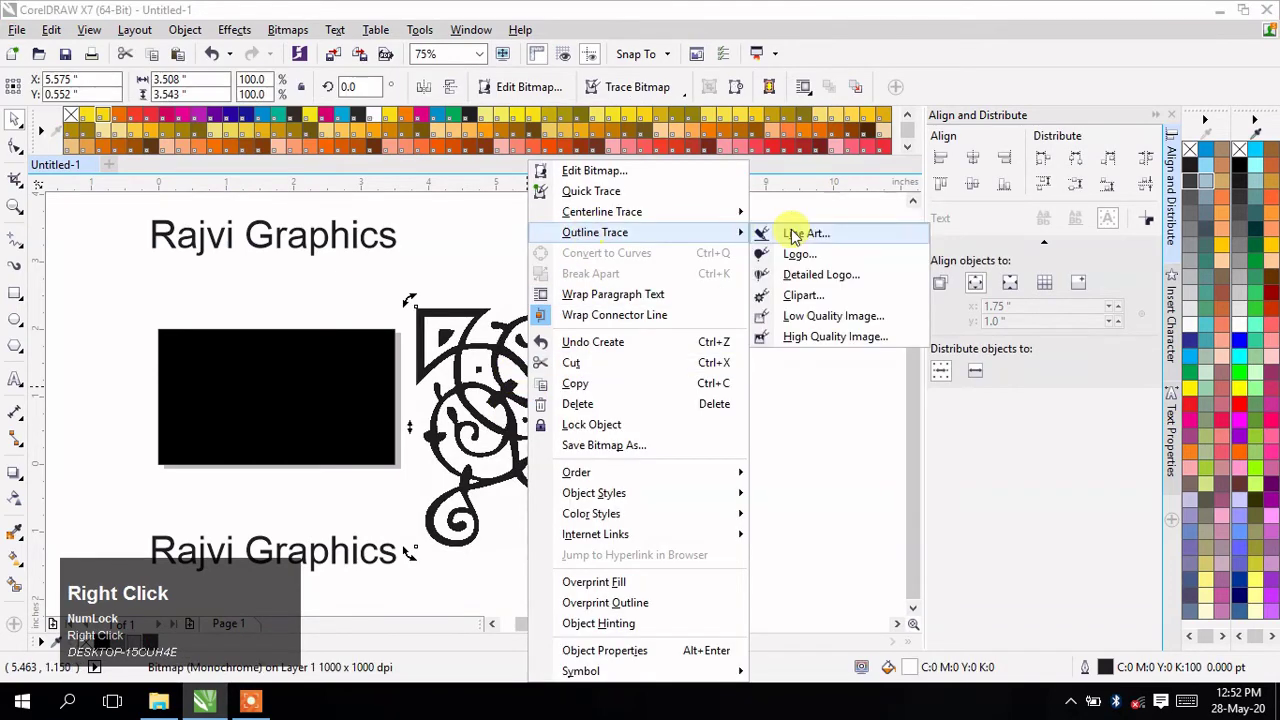
{"action": "left_click", "coordinate": [793, 235]}
{"action": "left_click", "coordinate": [440, 383]}
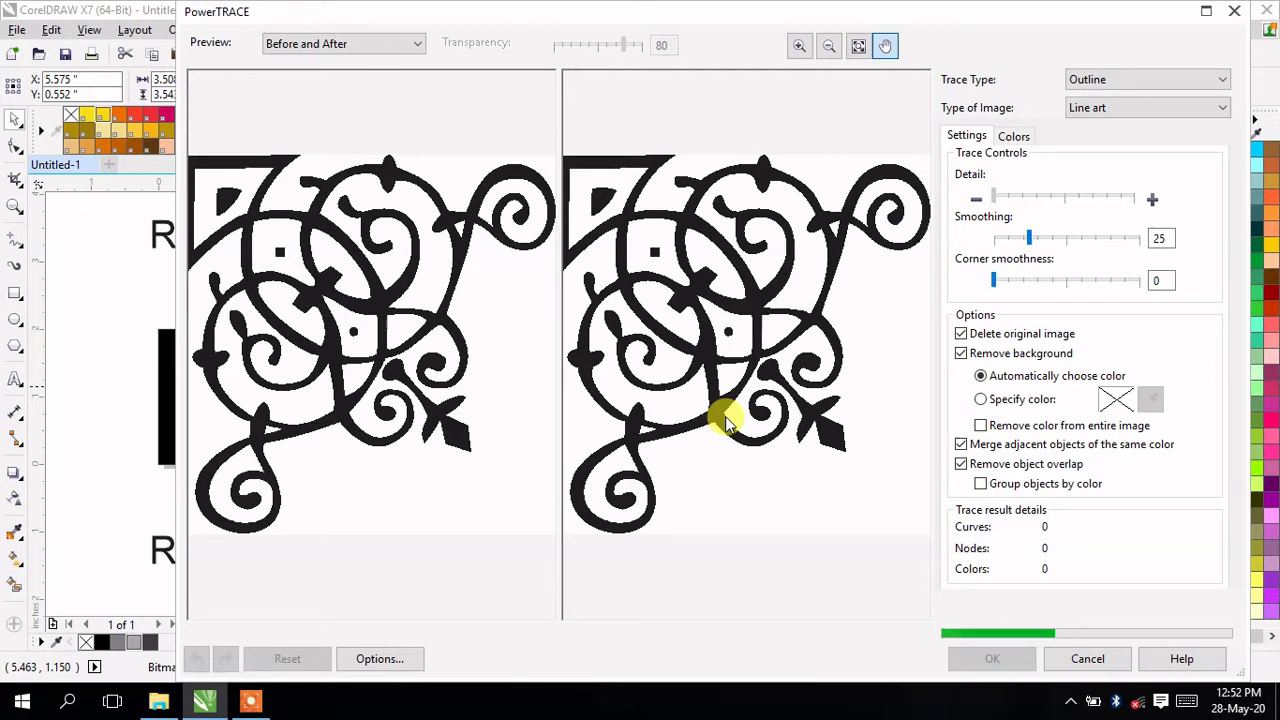
- Set the trace to remove the background color from the entire image and apply it
{"action": "left_click", "coordinate": [980, 425]}
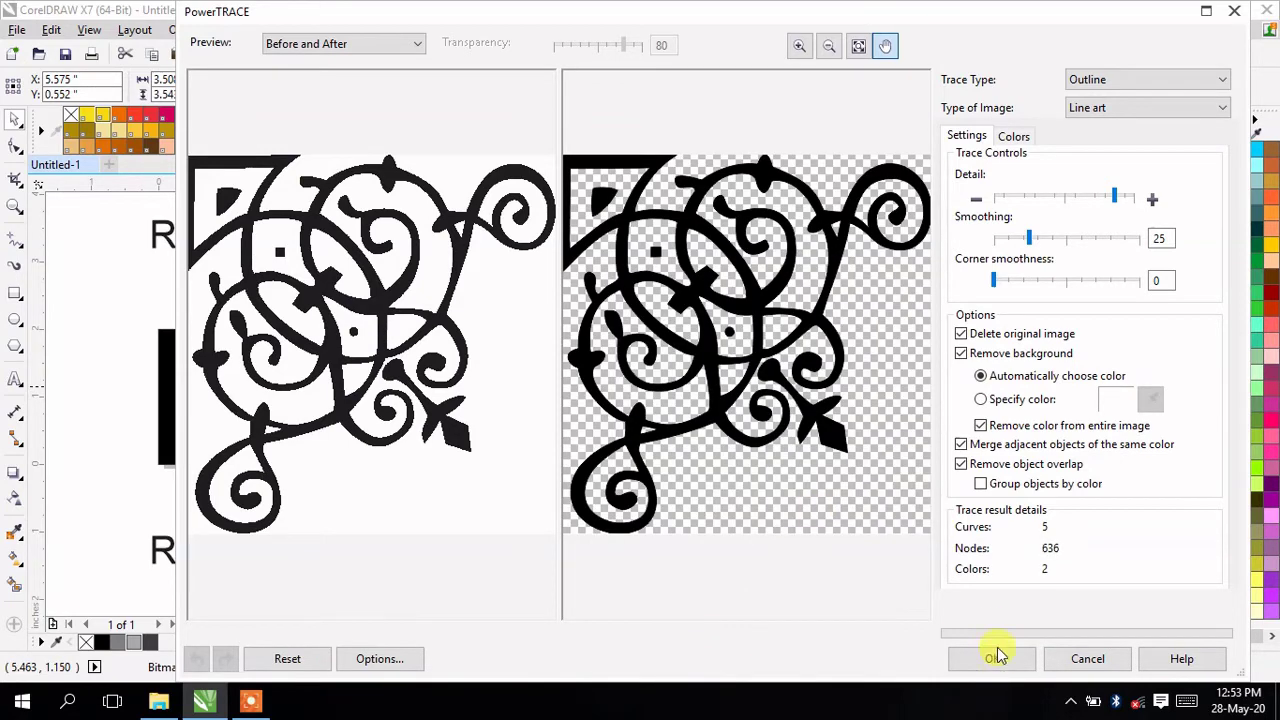
{"action": "left_click", "coordinate": [992, 658]}
{"action": "left_click", "coordinate": [723, 454]}
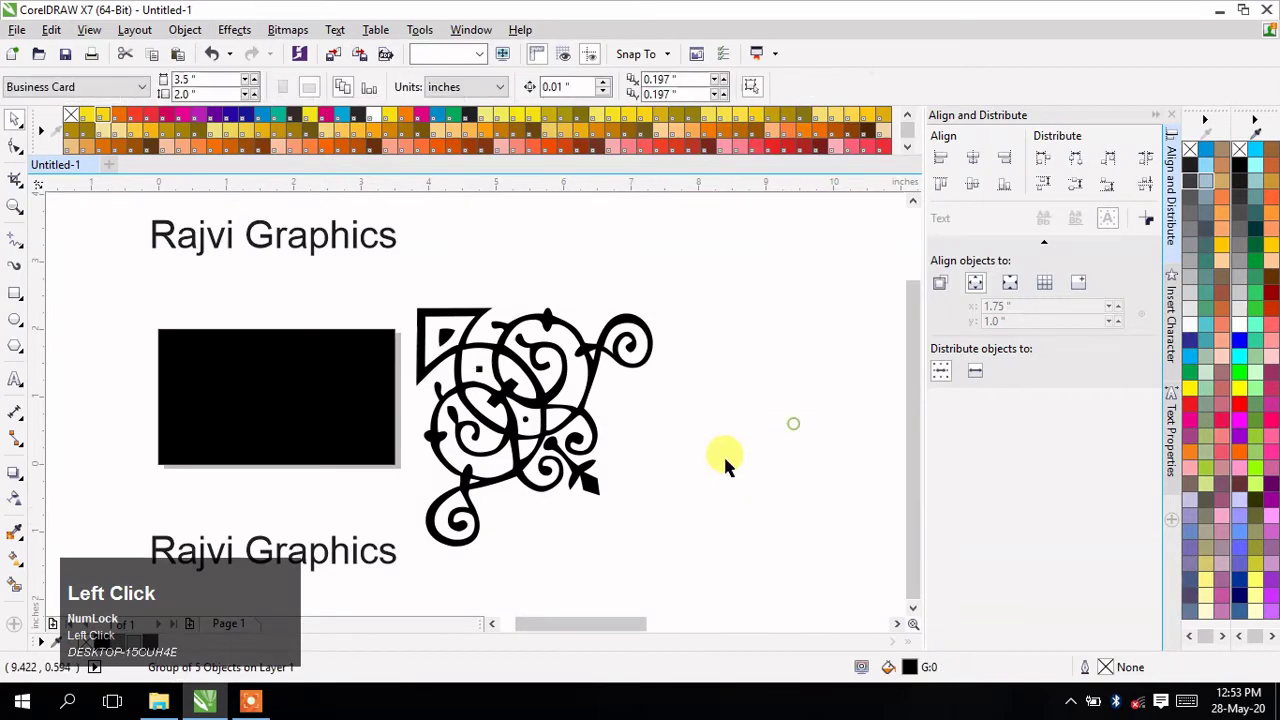
- Scale the traced corner ornament down proportionally to about 1.55 inches wide and shift it slightly
{"action": "left_click", "coordinate": [585, 472]}
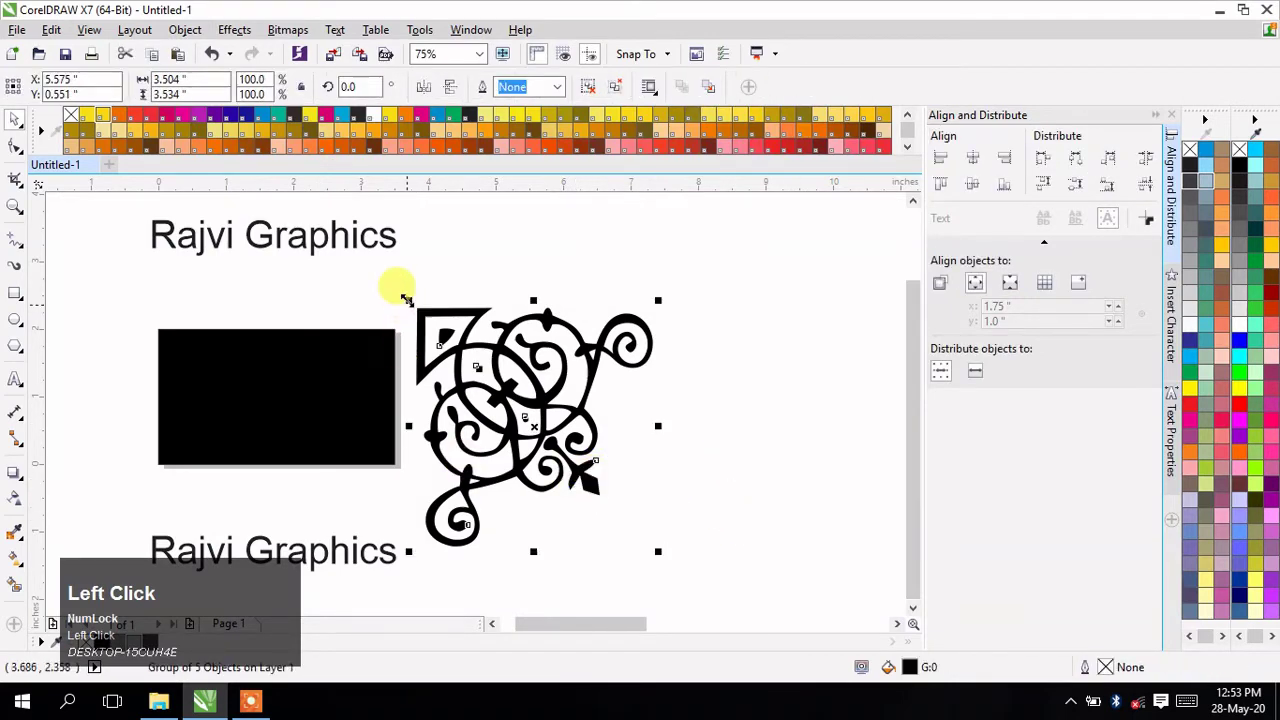
{"action": "left_click_drag", "start_coordinate": [408, 300], "coordinate": [529, 425]}
{"action": "left_click", "coordinate": [580, 463]}
{"action": "scroll", "coordinate": [583, 472], "scroll_direction": "up", "scroll_amount": 2}
{"action": "scroll", "coordinate": [585, 480], "scroll_direction": "down", "scroll_amount": 1}
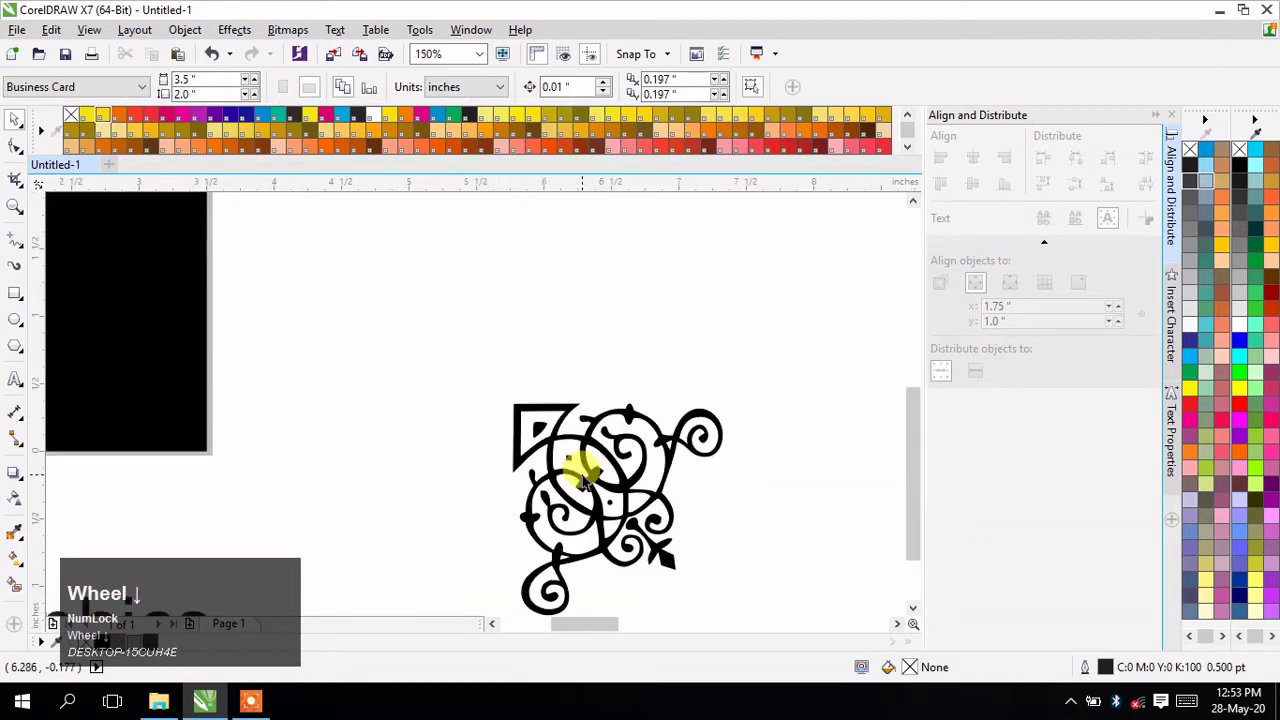
{"action": "left_click_drag", "start_coordinate": [603, 458], "coordinate": [586, 449]}
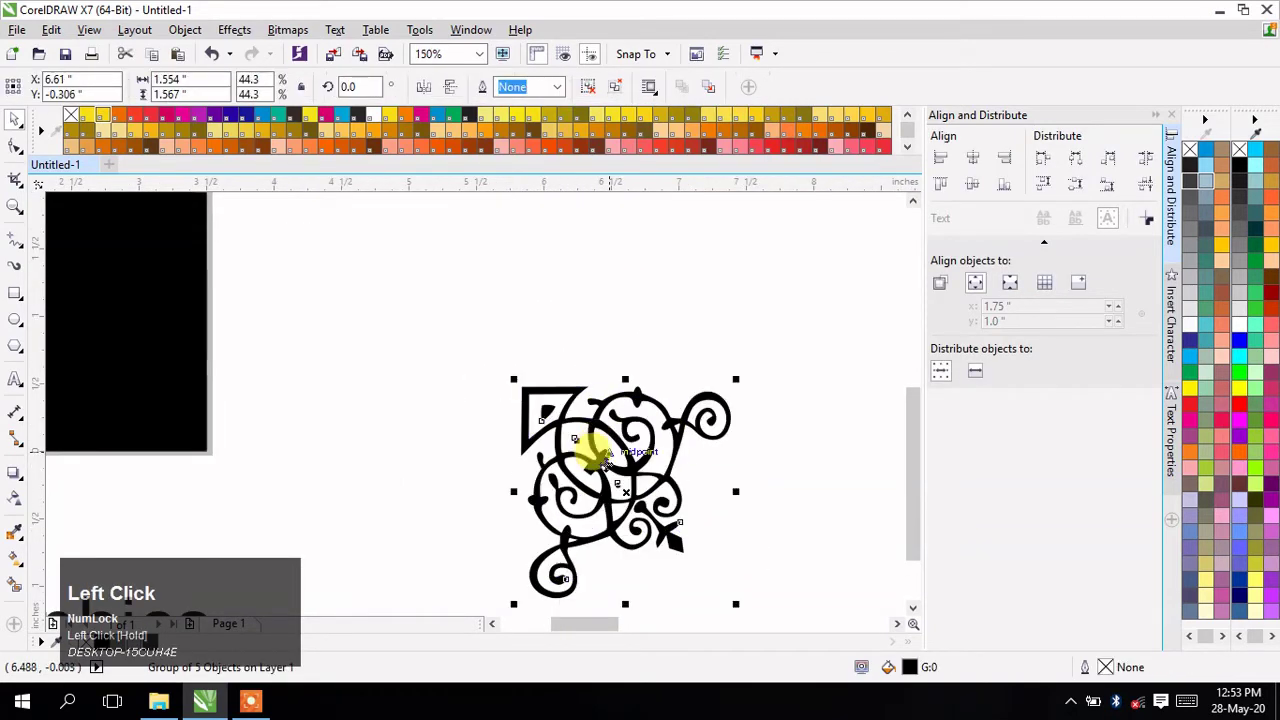
- Duplicate the corner ornament directly above the original and mirror the copy vertically
{"action": "left_click_drag", "start_coordinate": [600, 403], "coordinate": [596, 258]}
{"action": "right_click", "coordinate": [596, 258]}
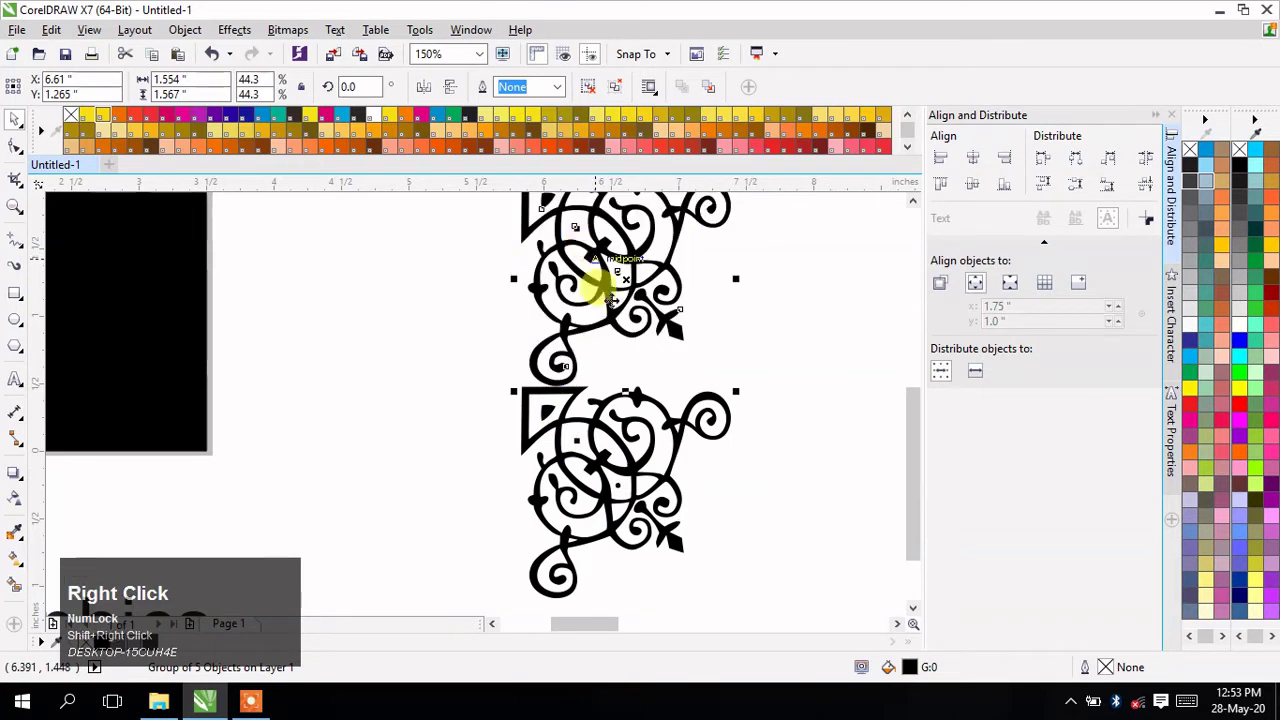
{"action": "left_click", "coordinate": [449, 87]}
{"action": "left_click", "coordinate": [814, 337]}
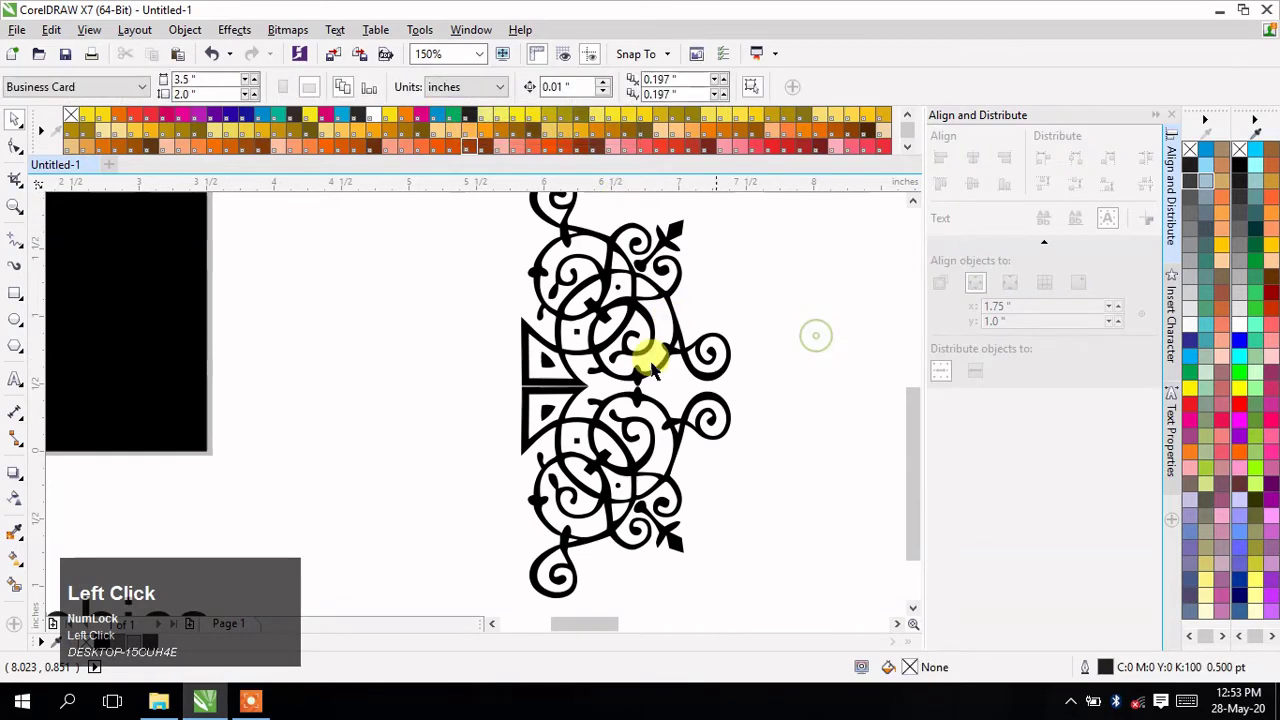
- Duplicate the ornament pair to the left and mirror the copy horizontally to form a four-part motif
{"action": "scroll", "coordinate": [650, 340], "scroll_direction": "down", "scroll_amount": 1}
{"action": "left_click_drag", "start_coordinate": [563, 220], "coordinate": [740, 488]}
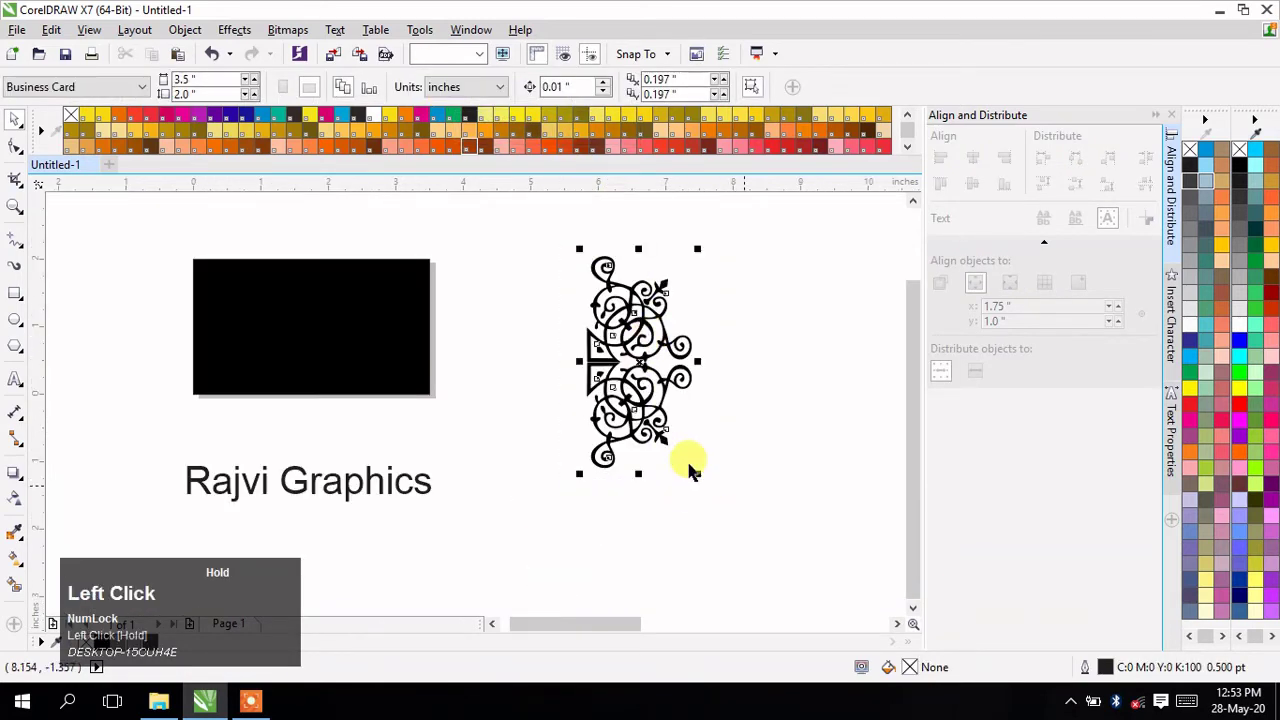
{"action": "left_click_drag", "start_coordinate": [614, 331], "coordinate": [527, 350]}
{"action": "right_click", "coordinate": [527, 350]}
{"action": "left_click", "coordinate": [424, 86]}
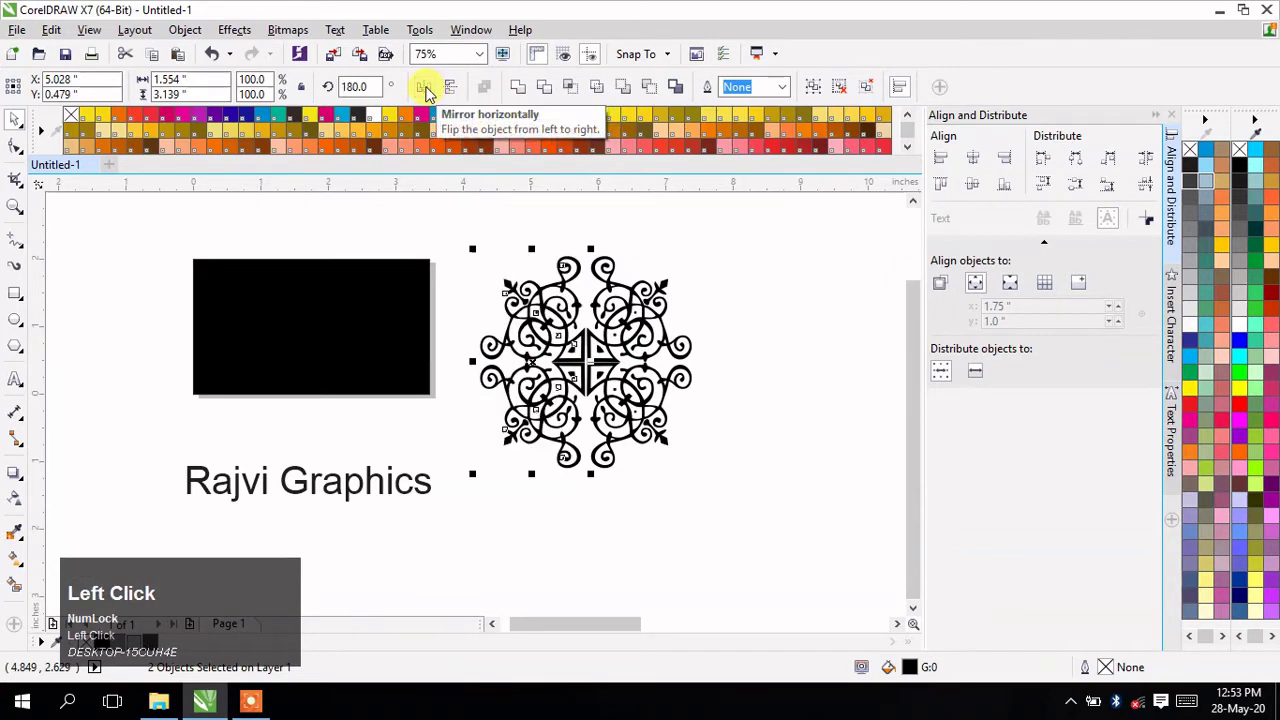
- Nudge the mirrored left pair 0.02 inches to the right to close the gap at the motif's centre
{"action": "scroll", "coordinate": [578, 376], "scroll_direction": "up", "scroll_amount": 2}
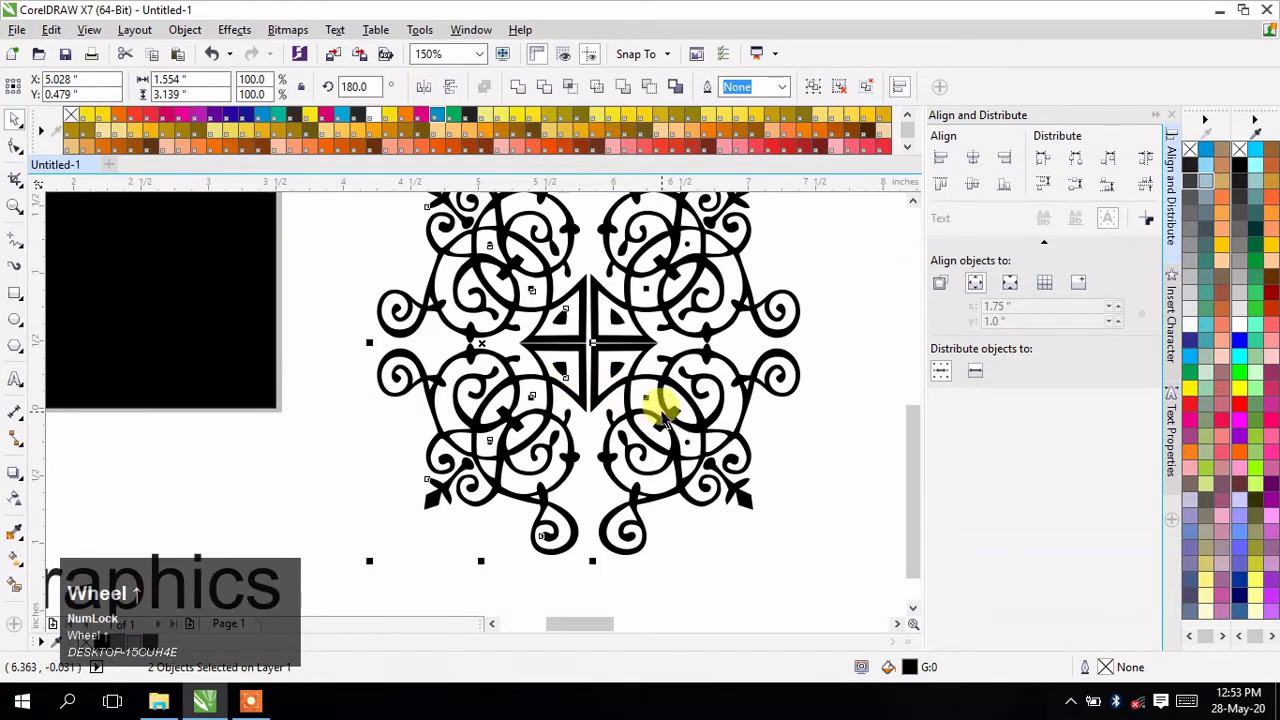
{"action": "key", "text": "Right"}
{"action": "key", "text": "Right"}
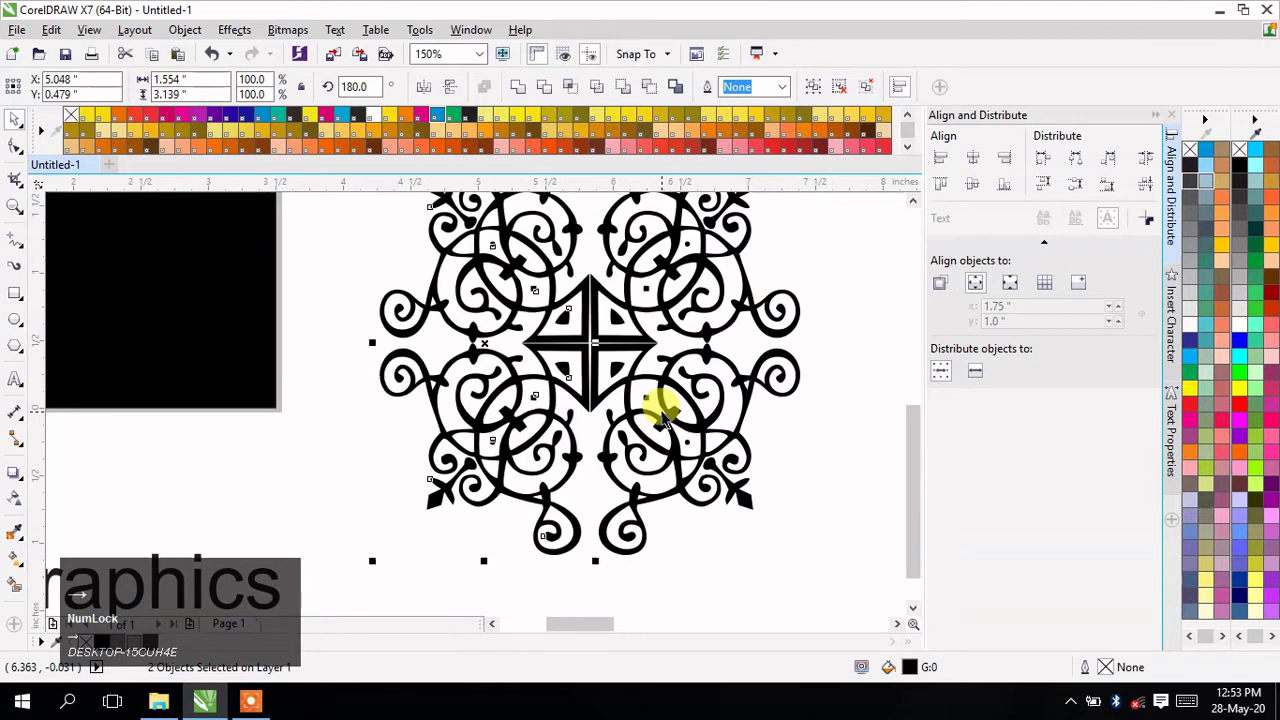
{"action": "scroll", "coordinate": [731, 449], "scroll_direction": "down", "scroll_amount": 2}
{"action": "left_click", "coordinate": [777, 517]}
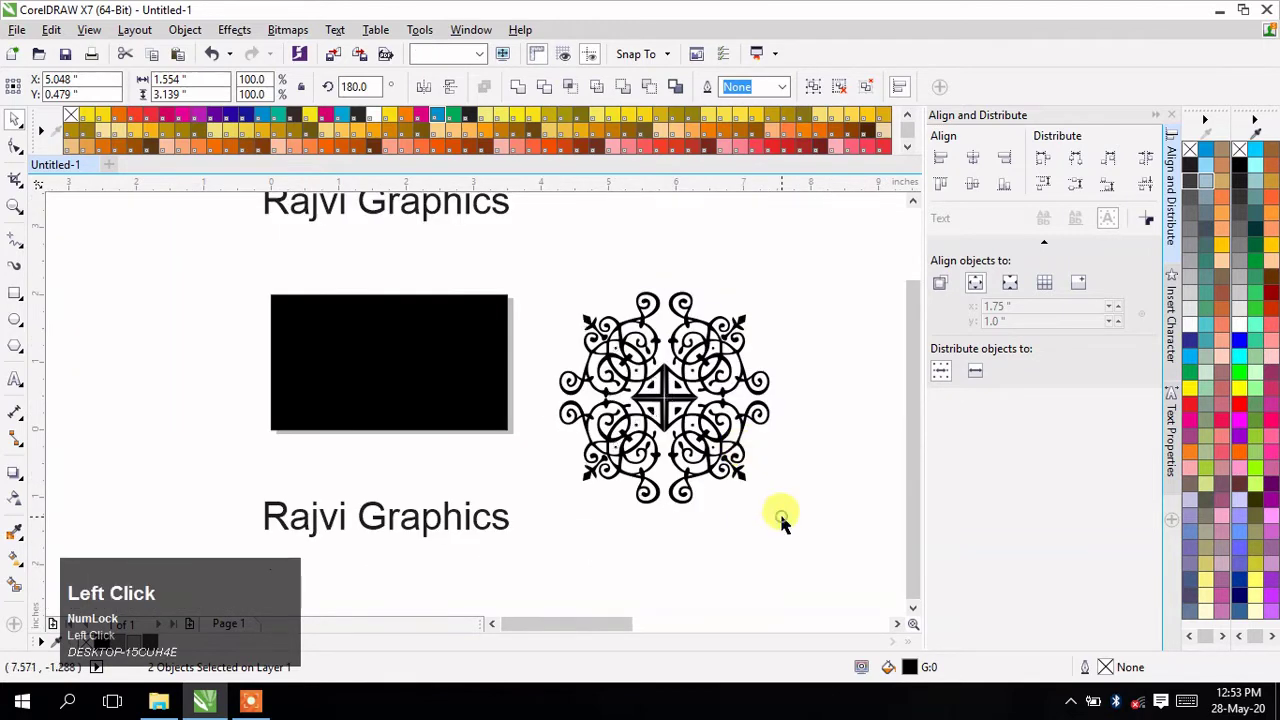
- Group the four ornament pieces and rotate the group 45 degrees clockwise
{"action": "left_click_drag", "start_coordinate": [636, 624], "coordinate": [654, 624]}
{"action": "left_click_drag", "start_coordinate": [692, 259], "coordinate": [380, 543]}
{"action": "key", "text": "ctrl+g"}
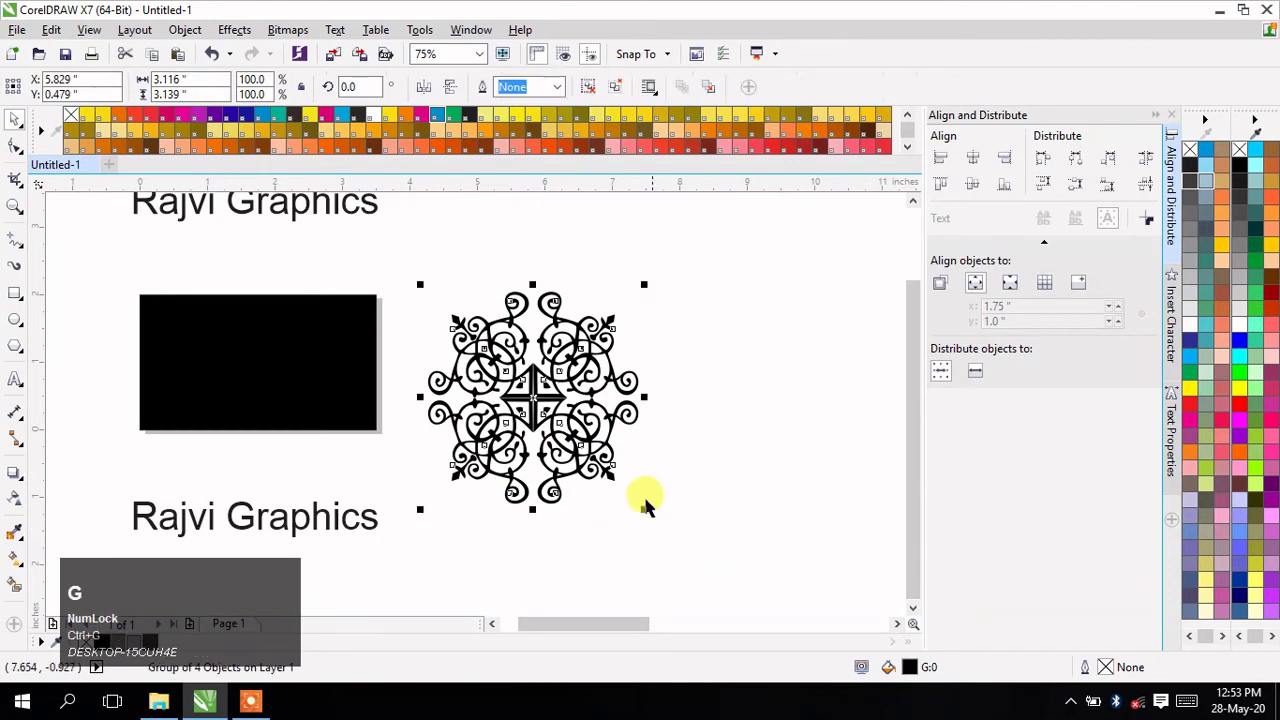
{"action": "left_click", "coordinate": [578, 424]}
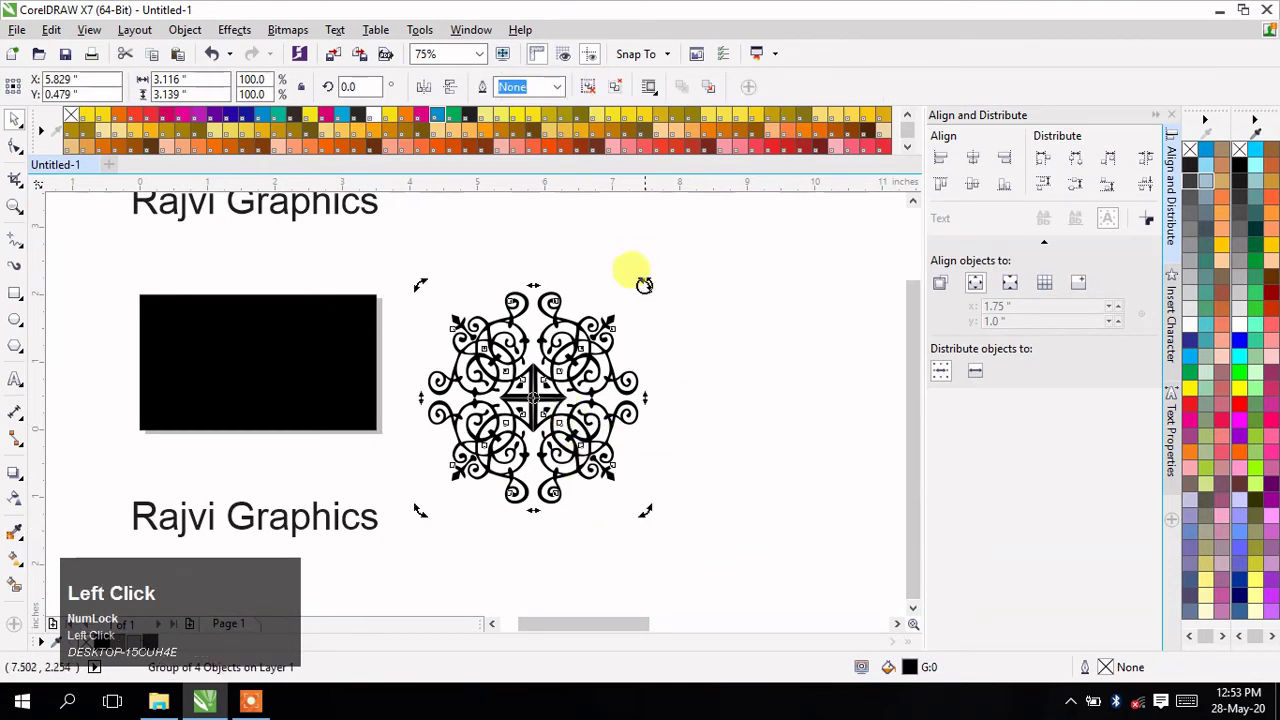
{"action": "left_click_drag", "start_coordinate": [643, 283], "coordinate": [651, 394]}
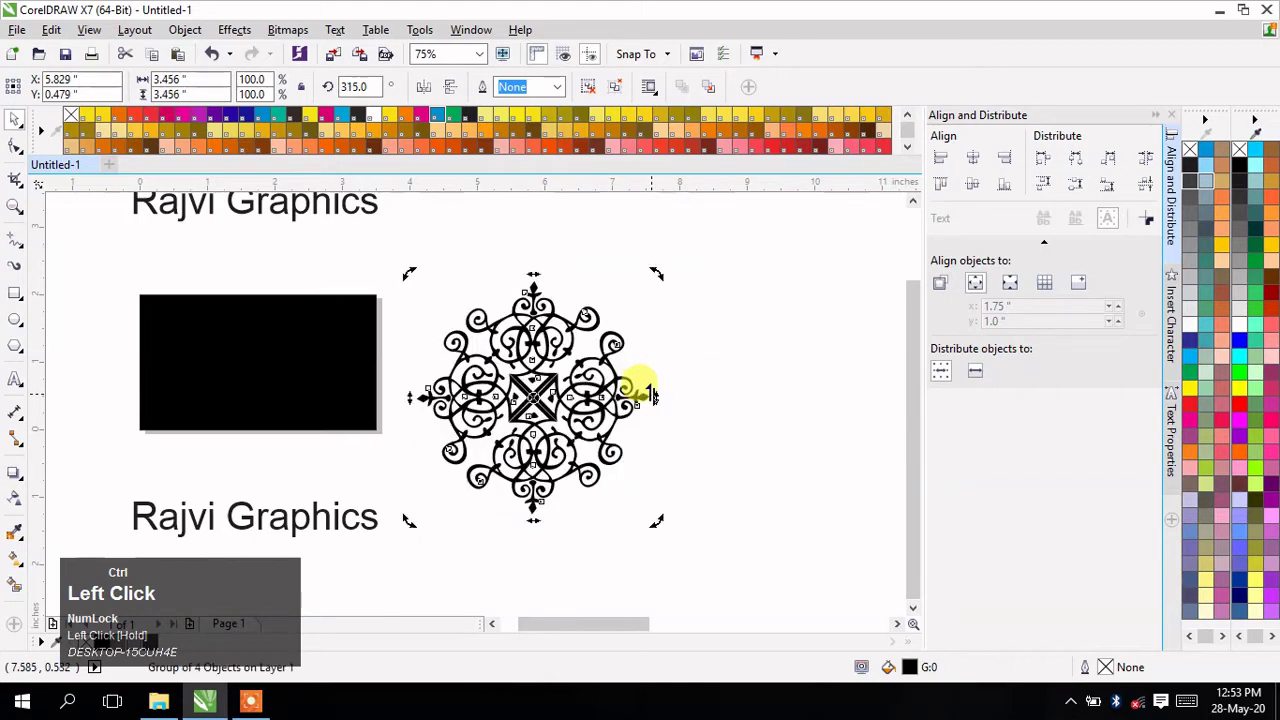
{"action": "left_click", "coordinate": [733, 456]}
- Scale the rotated motif down to about 0.93 inches and move it up to the empty area right of the card
{"action": "left_click", "coordinate": [543, 380]}
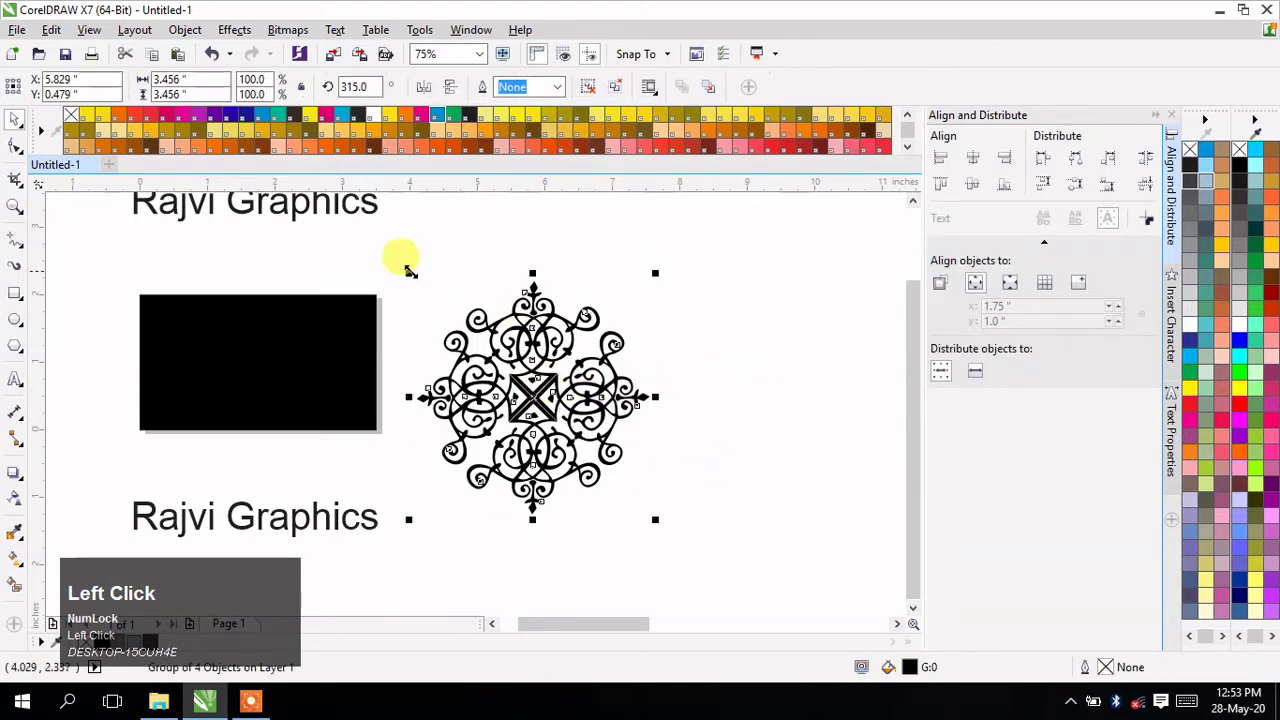
{"action": "left_click_drag", "start_coordinate": [409, 273], "coordinate": [555, 450]}
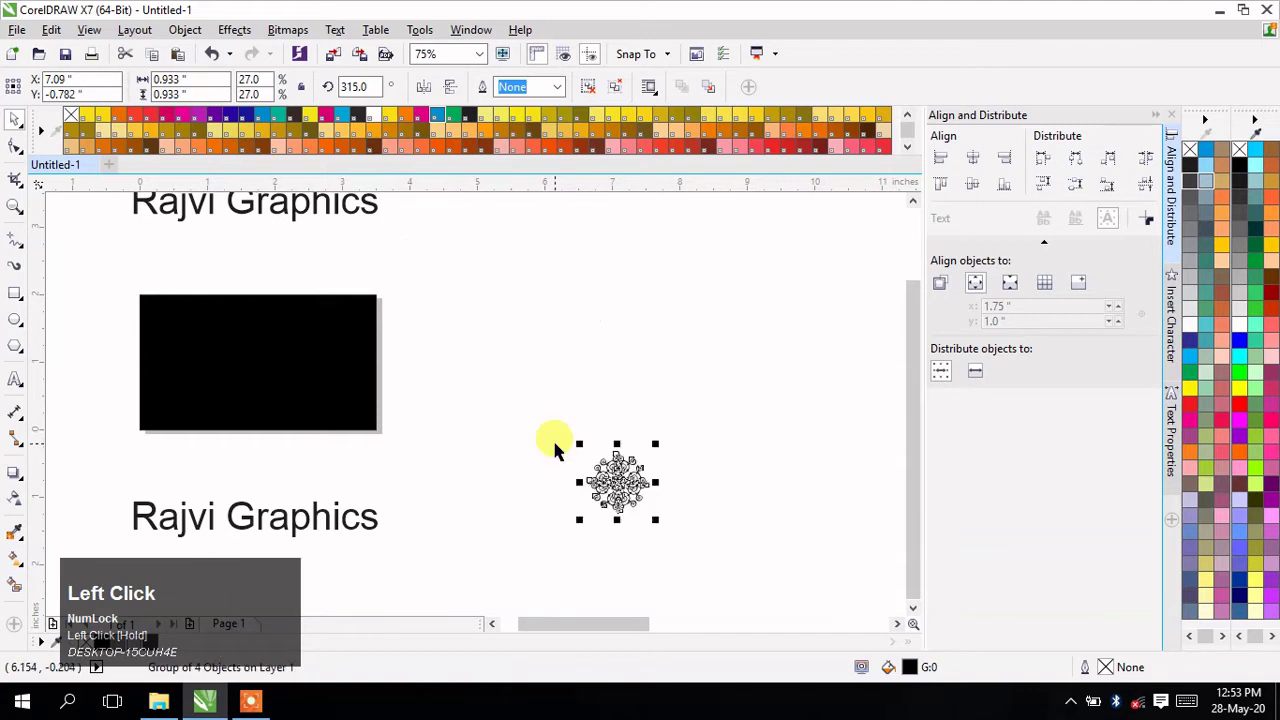
{"action": "left_click_drag", "start_coordinate": [620, 623], "coordinate": [641, 625]}
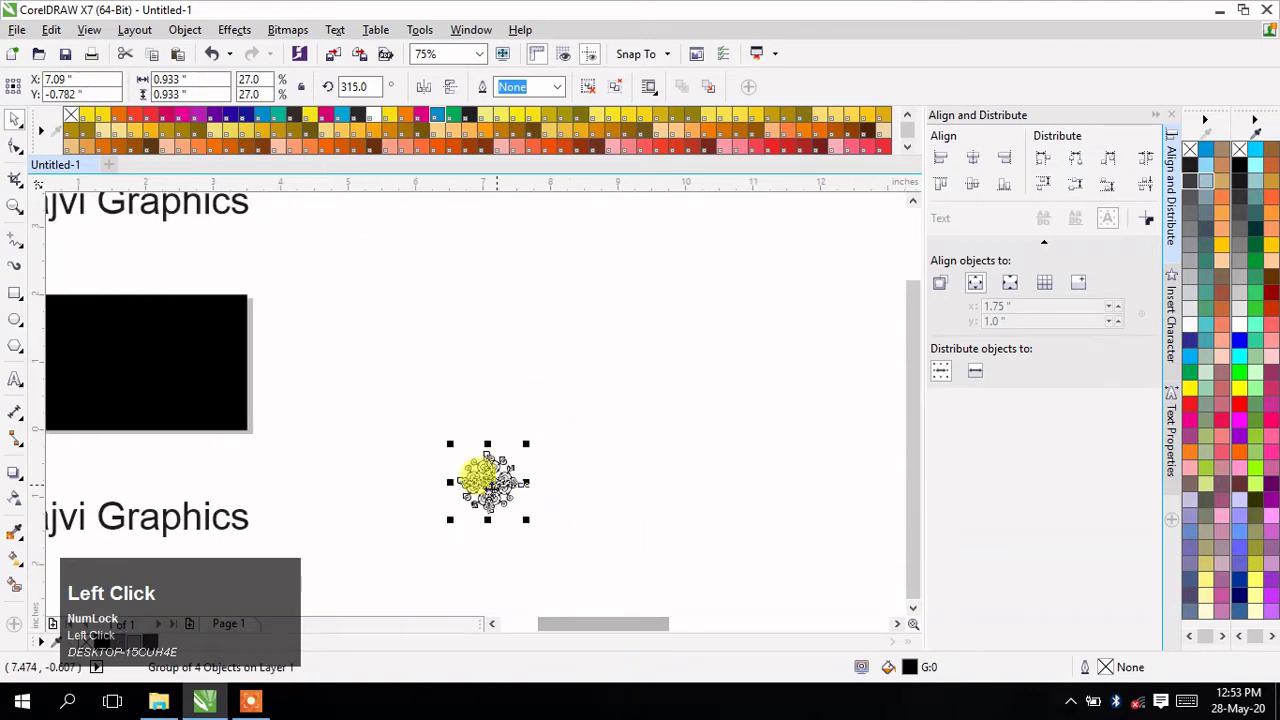
{"action": "left_click_drag", "start_coordinate": [482, 475], "coordinate": [586, 309]}
{"action": "left_click", "coordinate": [567, 368]}
- Place a copy of the small motif immediately to its right, level with the original
{"action": "scroll", "coordinate": [462, 330], "scroll_direction": "up", "scroll_amount": 2}
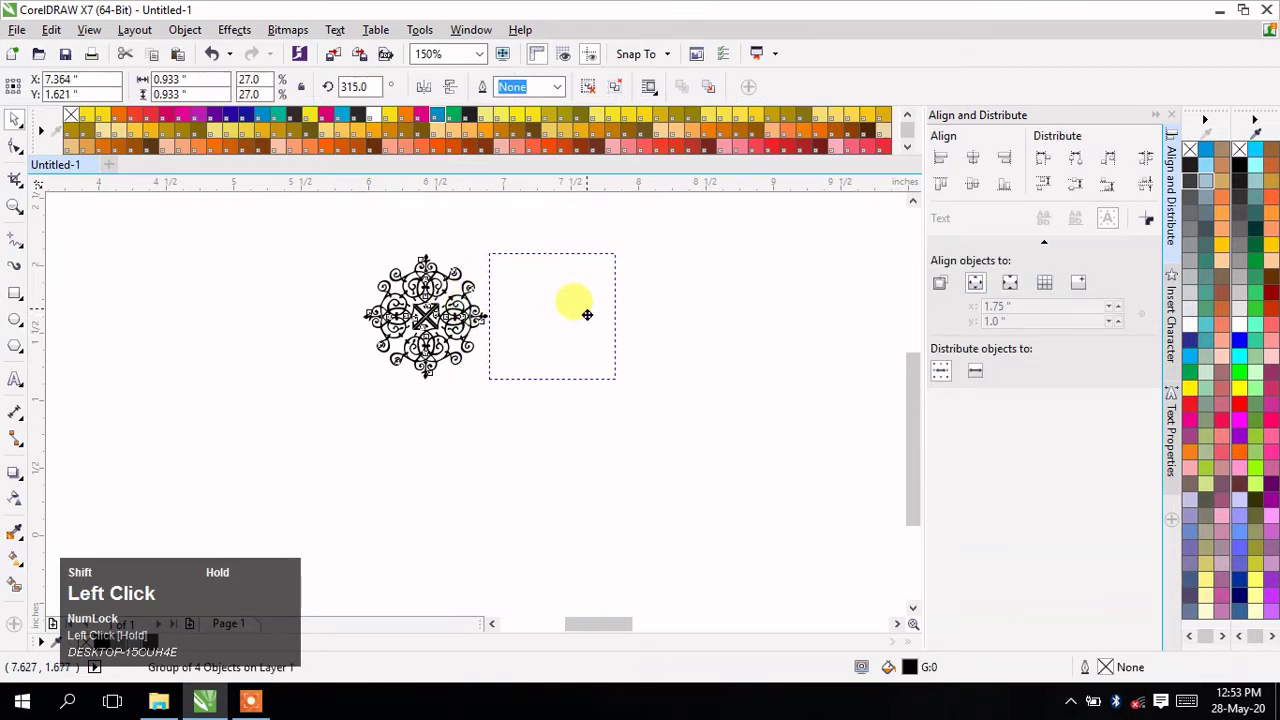
{"action": "right_click", "coordinate": [586, 309]}
{"action": "scroll", "coordinate": [605, 415], "scroll_direction": "down", "scroll_amount": 2}
{"action": "scroll", "coordinate": [605, 406], "scroll_direction": "down", "scroll_amount": 2}
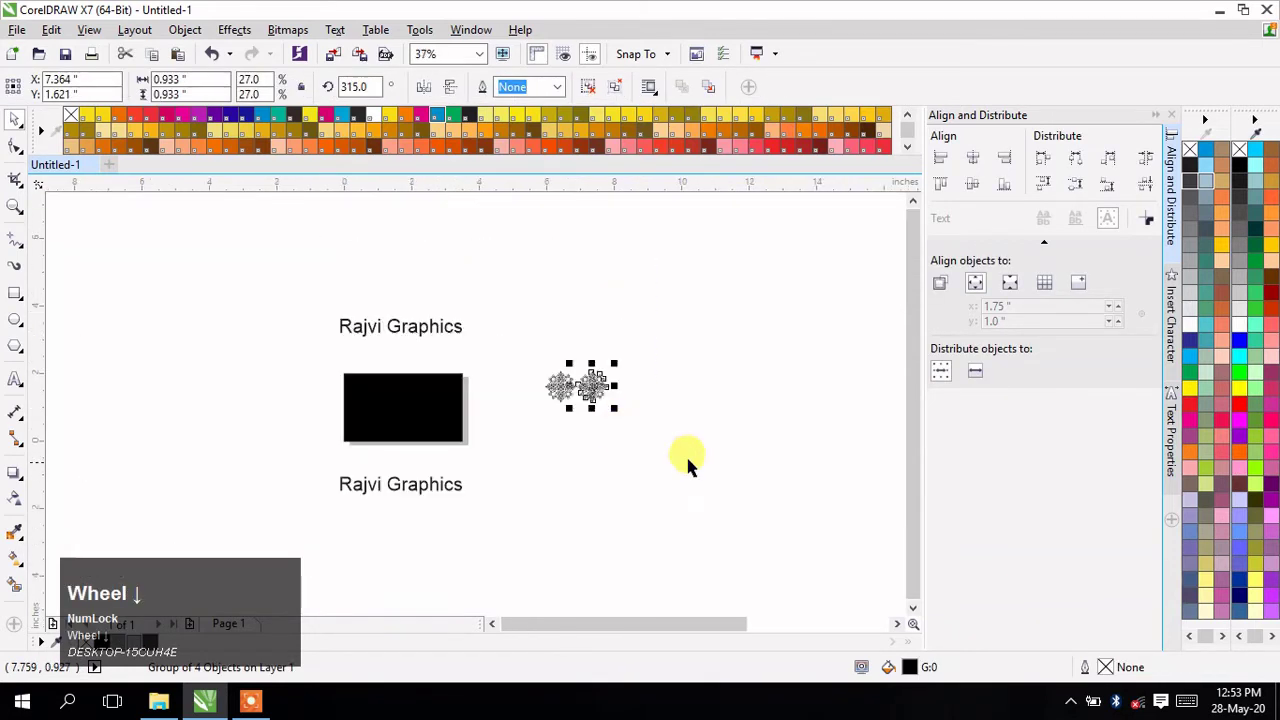
{"action": "left_click_drag", "start_coordinate": [668, 640], "coordinate": [691, 623]}
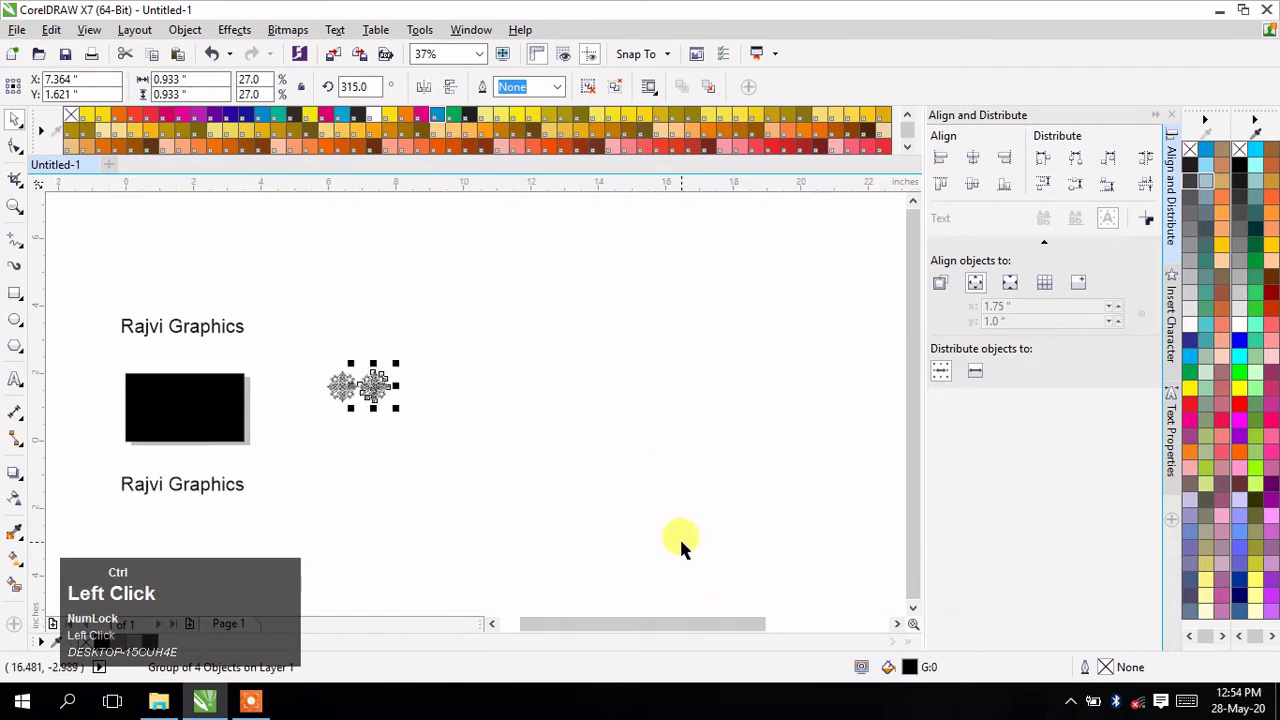
- Repeat the duplication seven times to build a horizontal row of nine motifs
{"action": "key", "text": "ctrl+r"}
{"action": "key", "text": "ctrl+r"}
{"action": "key", "text": "ctrl+r"}
{"action": "key", "text": "ctrl+r"}
{"action": "key", "text": "ctrl+r"}
{"action": "key", "text": "ctrl+r"}
{"action": "key", "text": "ctrl+r"}
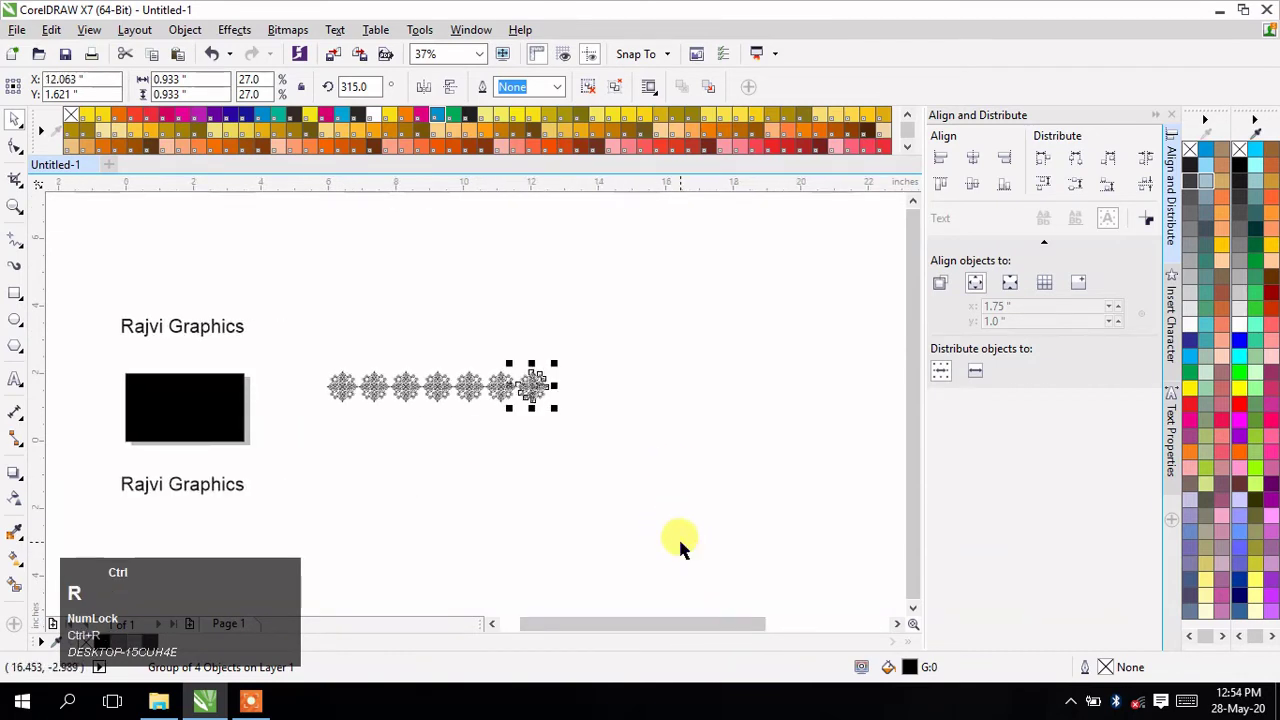
{"action": "left_click", "coordinate": [580, 461]}
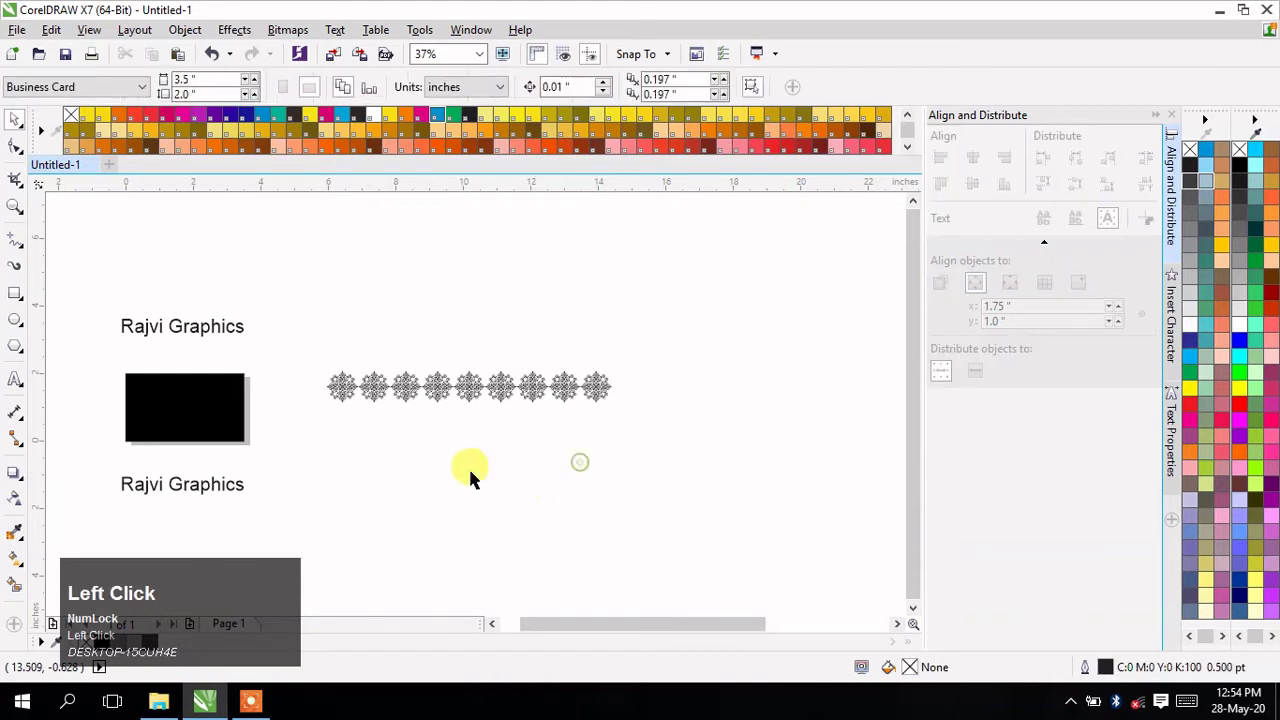
- Group the row of nine motifs and place a copy about 0.8 inches lower, offset about 0.33 inches to the right
{"action": "left_click_drag", "start_coordinate": [294, 334], "coordinate": [723, 440]}
{"action": "key", "text": "ctrl+g"}
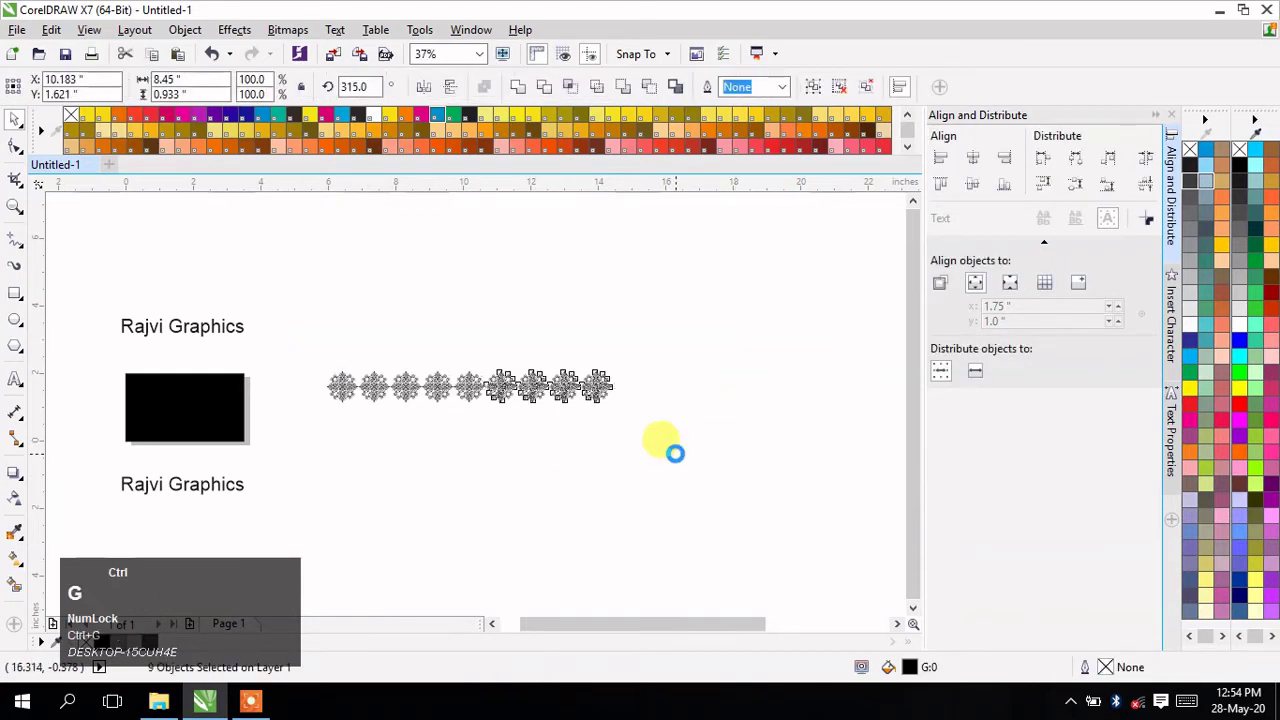
{"action": "scroll", "coordinate": [493, 382], "scroll_direction": "up", "scroll_amount": 2}
{"action": "left_click_drag", "start_coordinate": [509, 407], "coordinate": [528, 440]}
{"action": "right_click", "coordinate": [528, 440]}
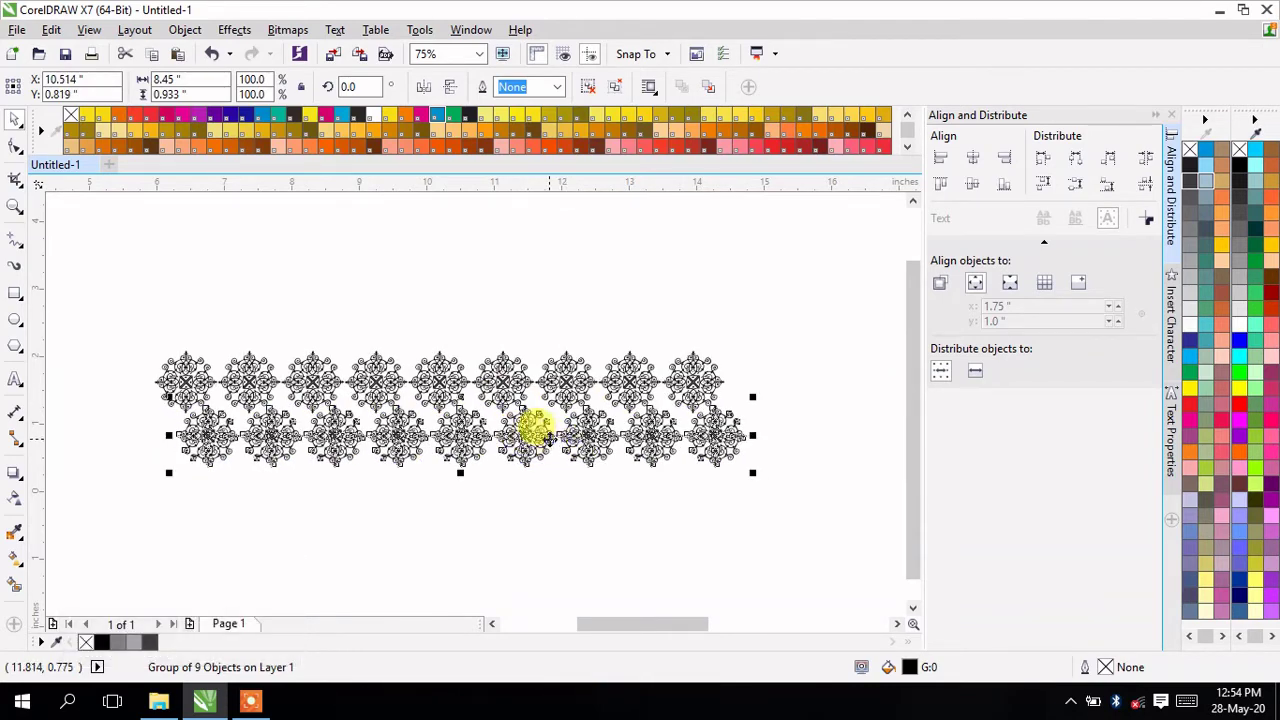
- Shift the lower row into the gaps between the upper motifs, and place a copy of both rows about 1.5 inches lower
{"action": "left_click_drag", "start_coordinate": [523, 425], "coordinate": [534, 421]}
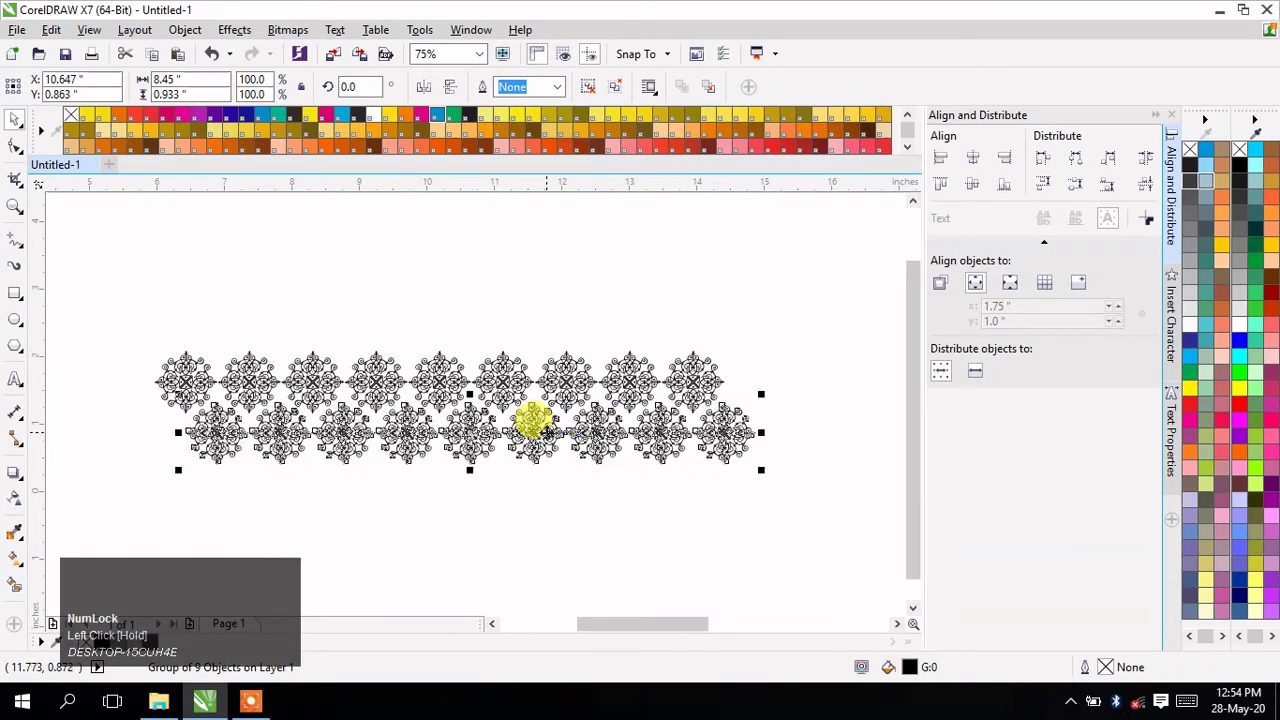
{"action": "left_click", "coordinate": [503, 534]}
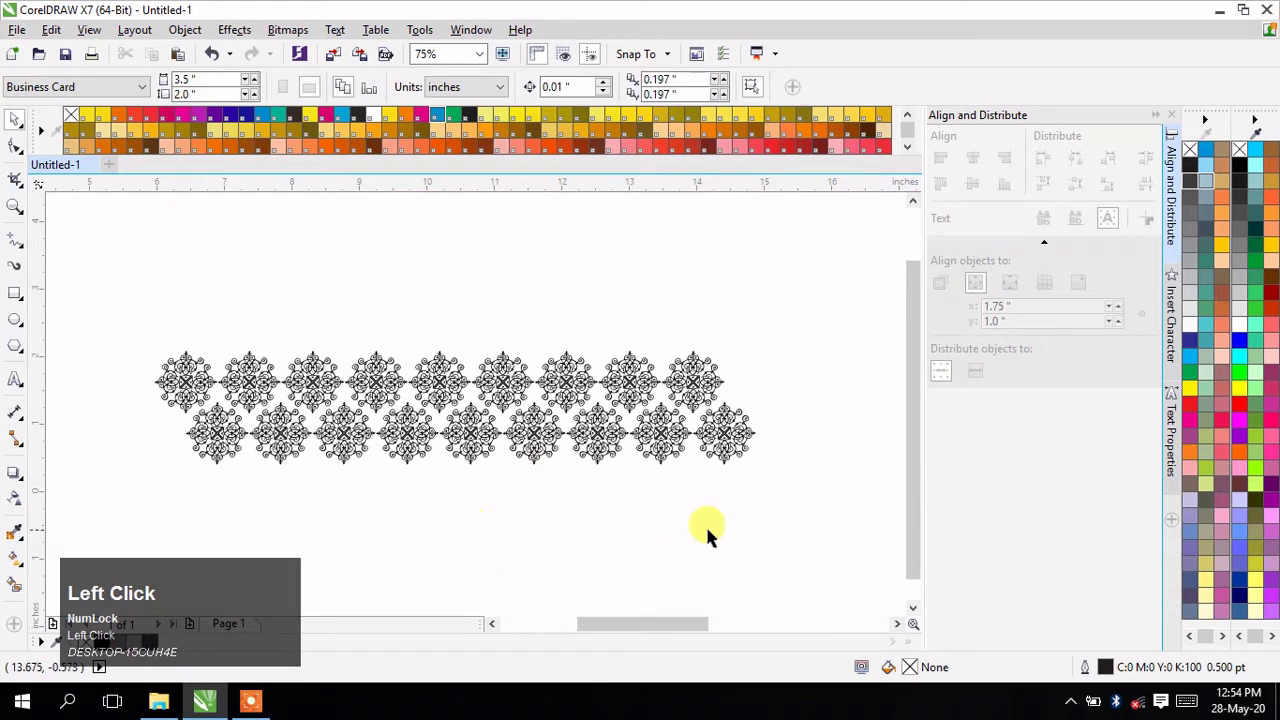
{"action": "left_click_drag", "start_coordinate": [910, 458], "coordinate": [917, 478]}
{"action": "left_click_drag", "start_coordinate": [102, 309], "coordinate": [876, 480]}
{"action": "left_click_drag", "start_coordinate": [497, 386], "coordinate": [500, 480]}
{"action": "right_click", "coordinate": [500, 480], "text": "shift"}
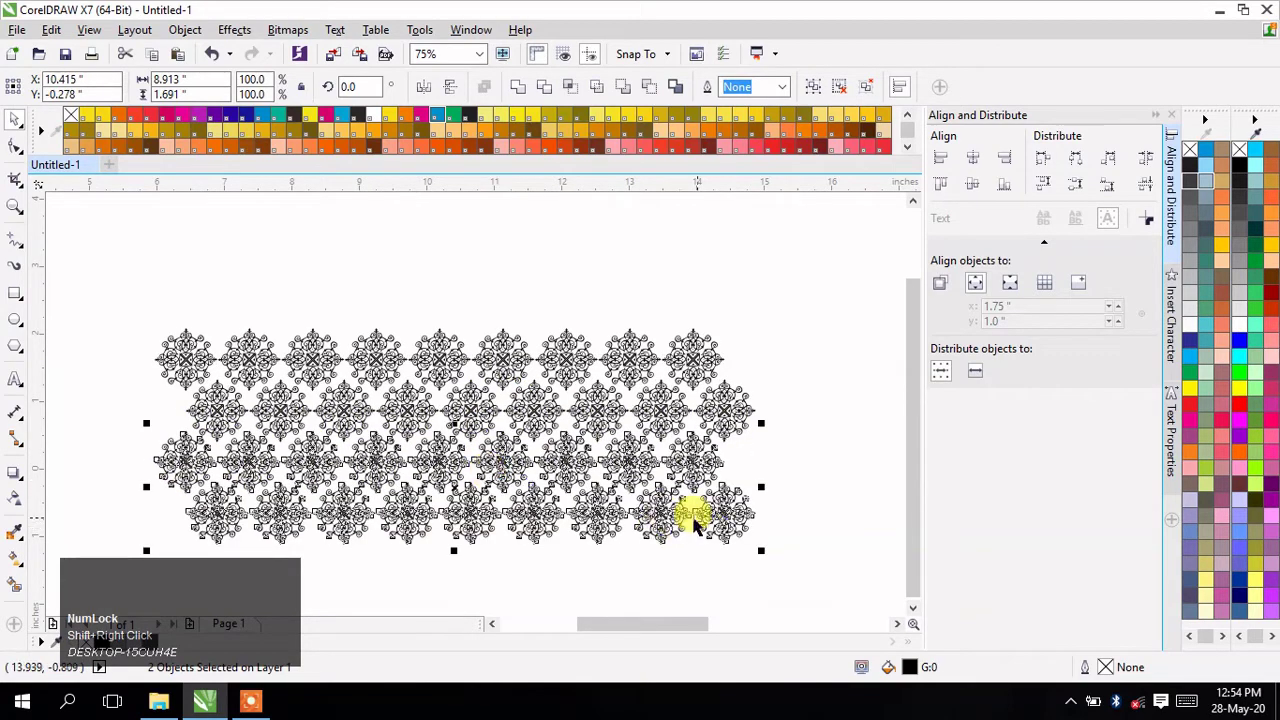
- Repeat the two-row duplication downward twice to extend the pattern to eight staggered rows
{"action": "key", "text": "ctrl+r"}
{"action": "left_click", "coordinate": [820, 453]}
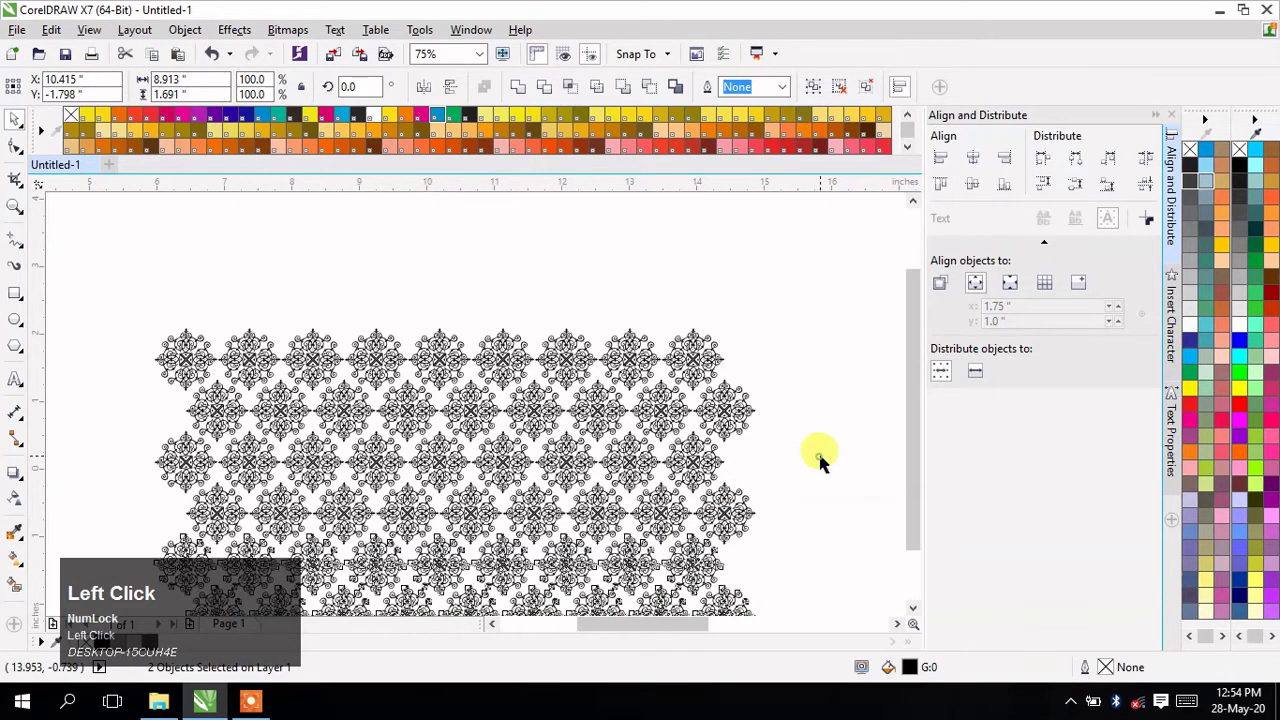
{"action": "scroll", "coordinate": [751, 475], "scroll_direction": "down", "scroll_amount": 1}
{"action": "left_click", "coordinate": [907, 488]}
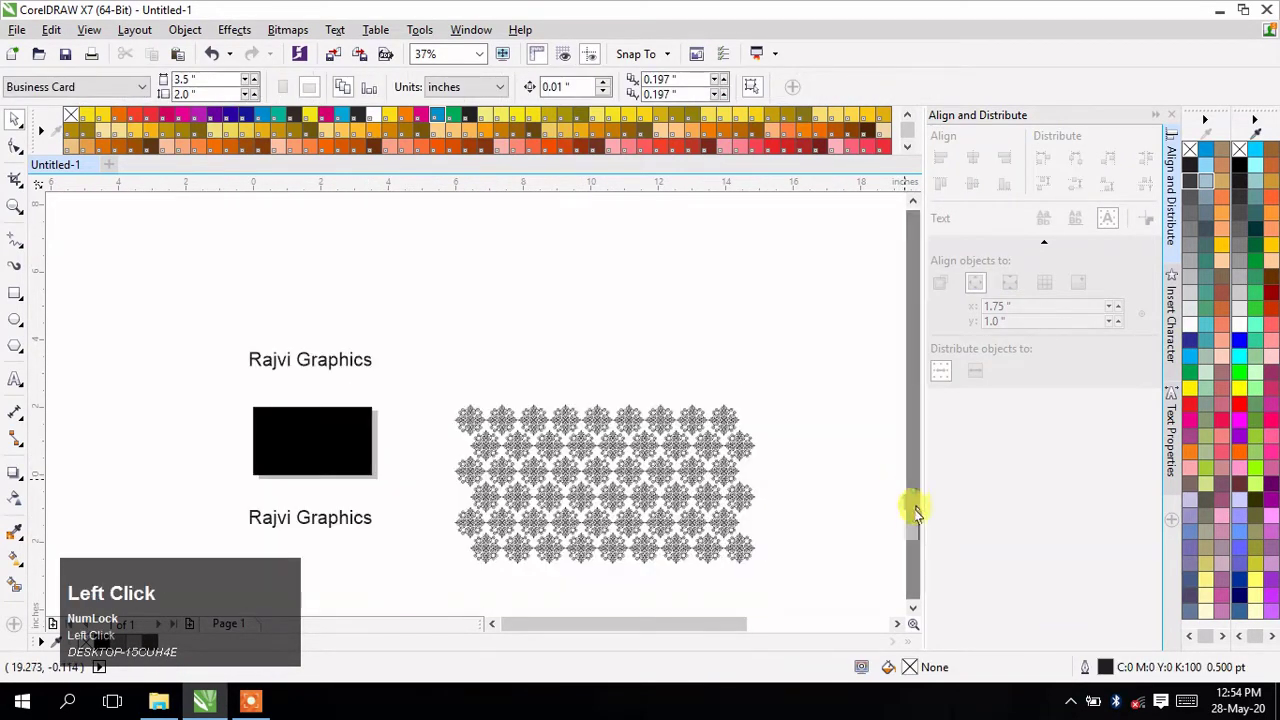
{"action": "left_click", "coordinate": [743, 534]}
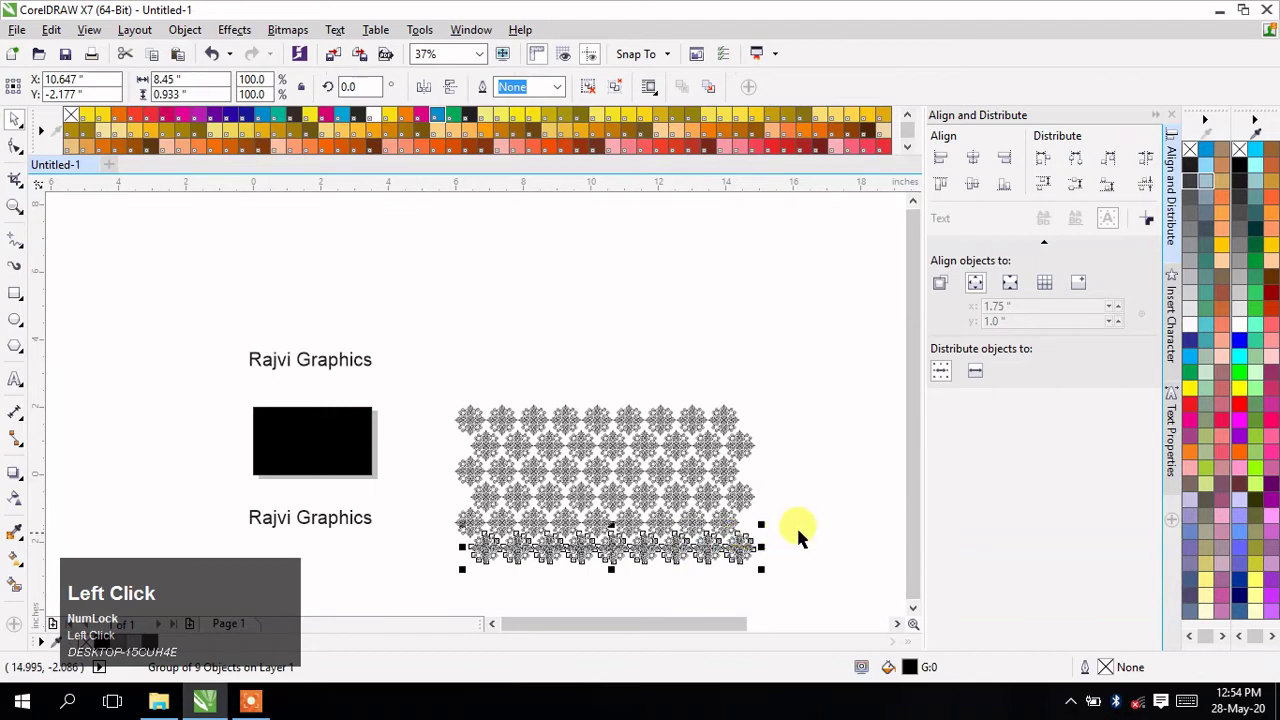
{"action": "left_click", "coordinate": [698, 532], "text": "shift"}
{"action": "left_click", "coordinate": [684, 516], "text": "shift"}
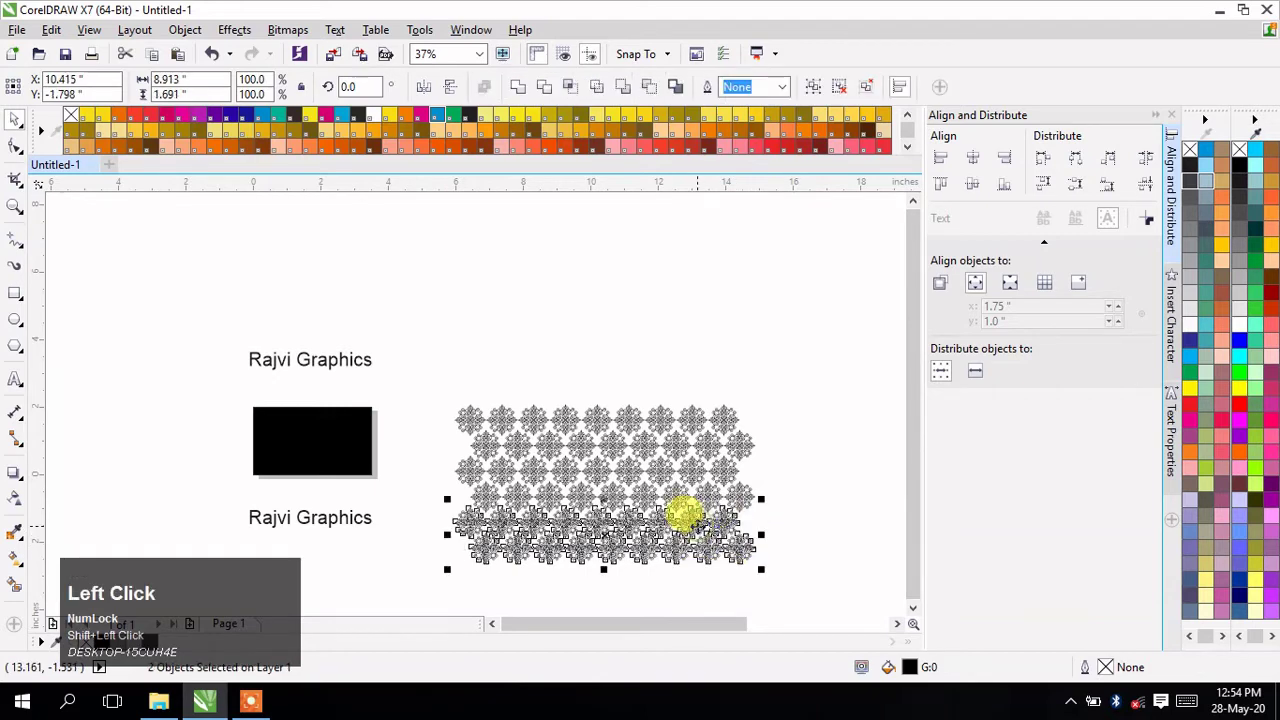
{"action": "key", "text": "ctrl+r"}
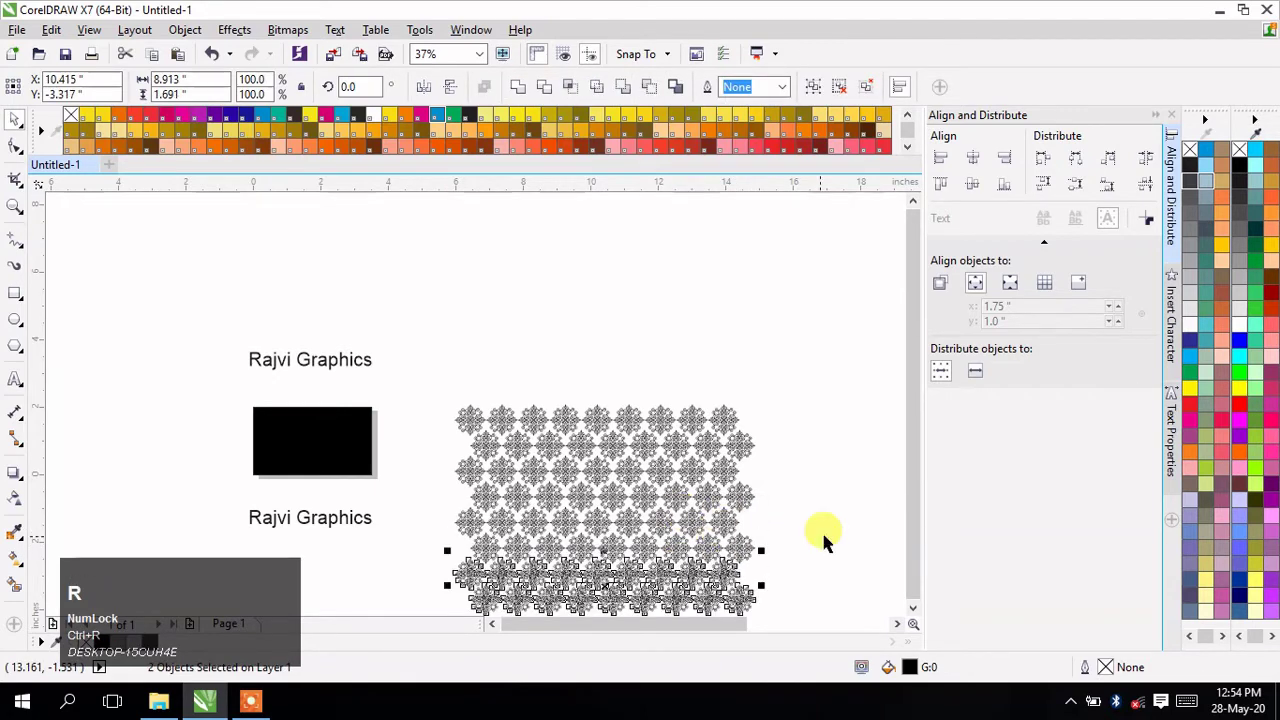
{"action": "left_click", "coordinate": [823, 535]}
- Select all eight rows of motifs and group them into one pattern
{"action": "left_click", "coordinate": [751, 623]}
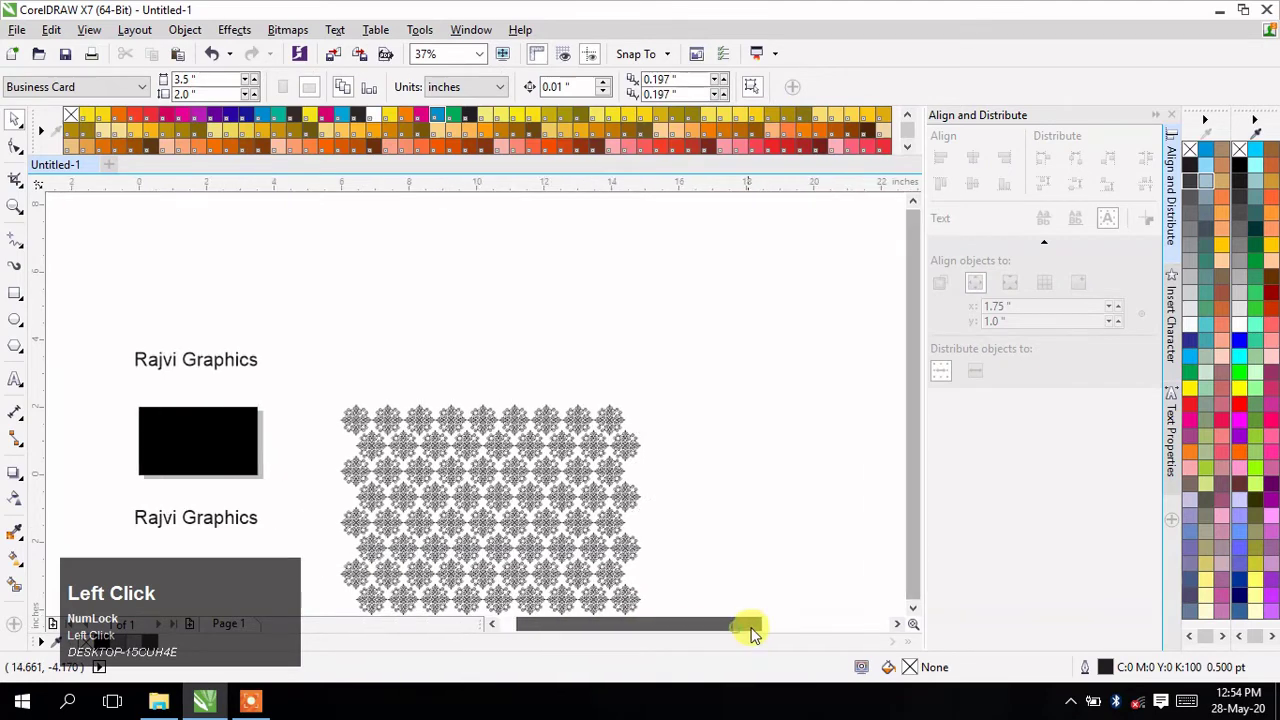
{"action": "left_click", "coordinate": [911, 607]}
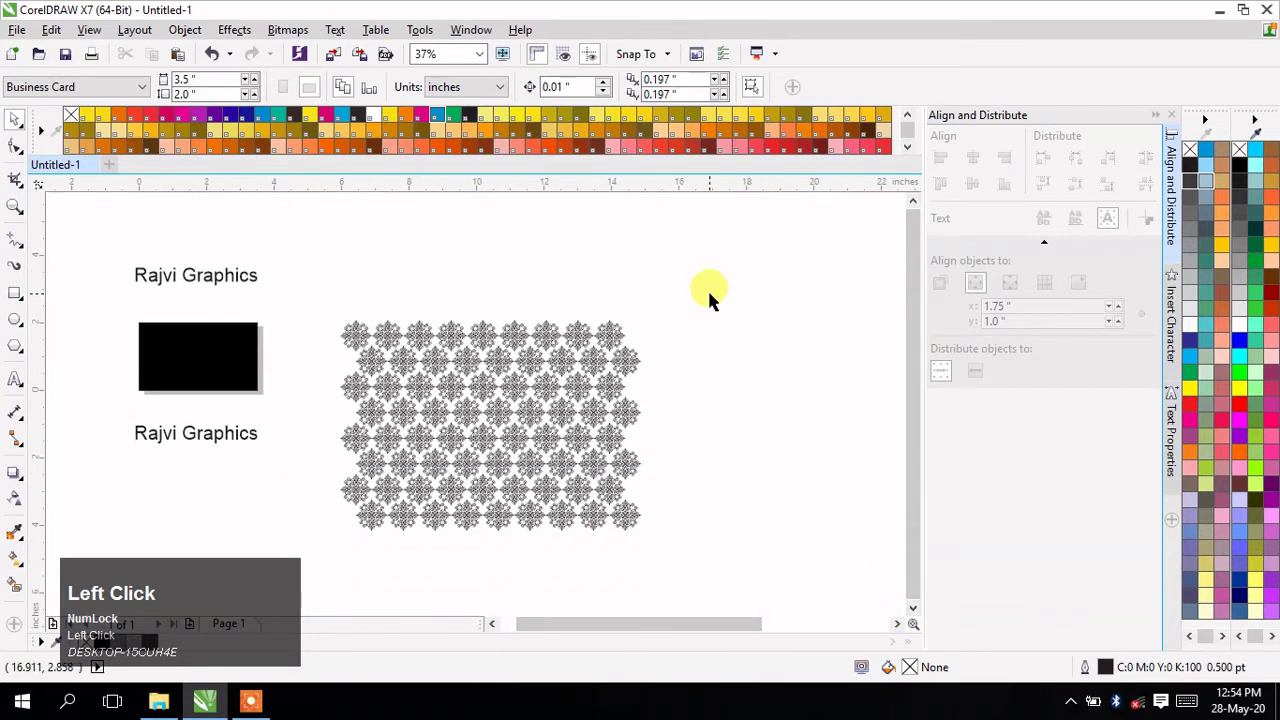
{"action": "left_click_drag", "start_coordinate": [716, 286], "coordinate": [300, 580]}
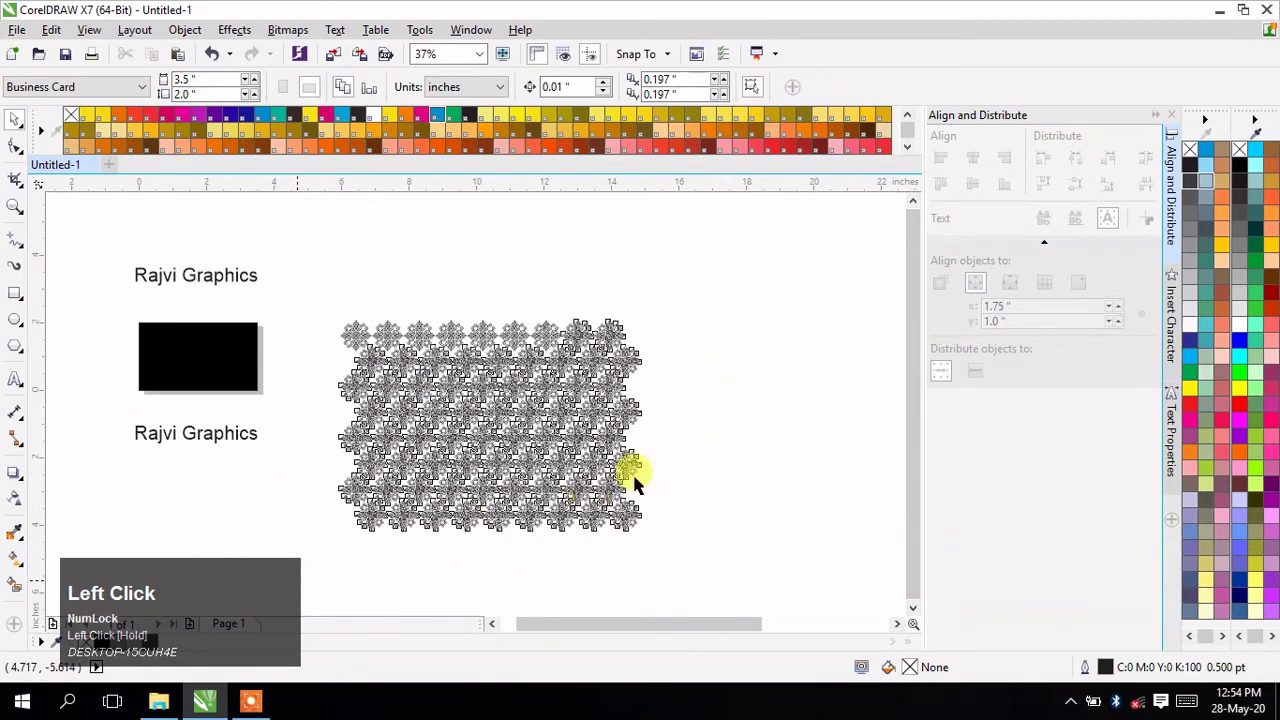
{"action": "key", "text": "ctrl+g"}
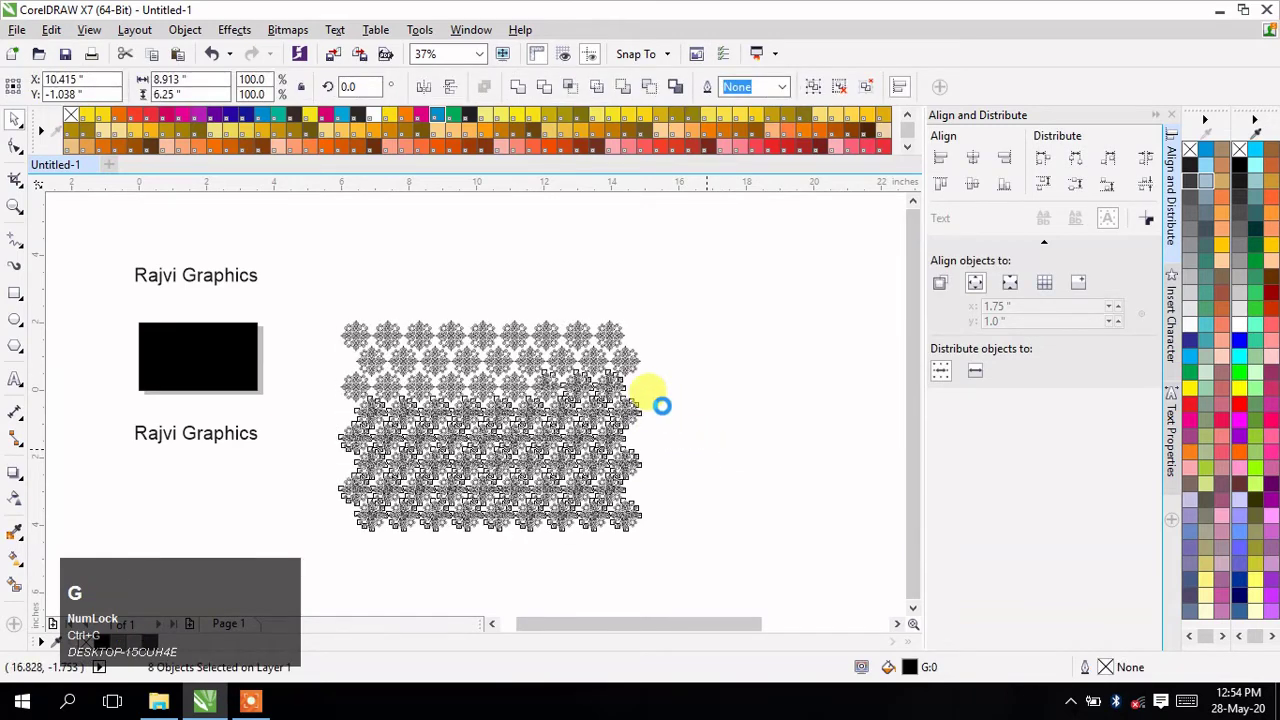
{"action": "left_click", "coordinate": [679, 435]}
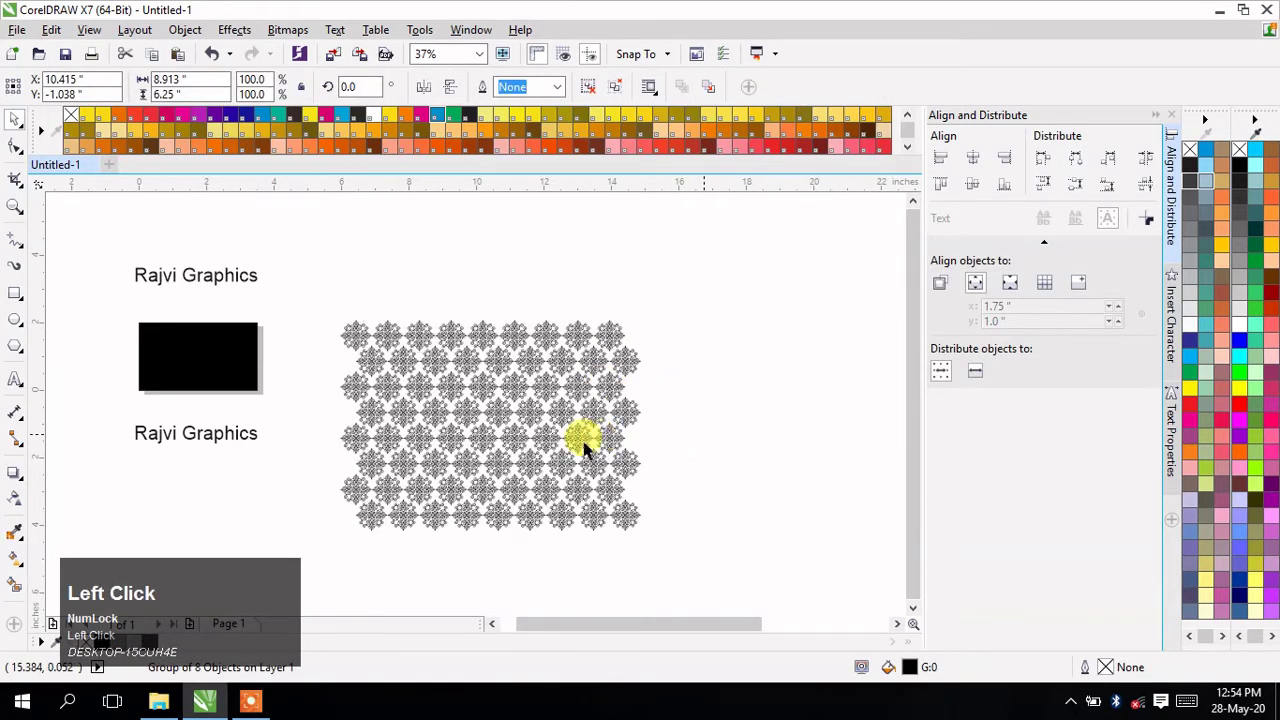
- PowerClip the grouped pattern inside the black business card rectangle
{"action": "left_click", "coordinate": [545, 447]}
{"action": "left_click_drag", "start_coordinate": [640, 530], "coordinate": [638, 527]}
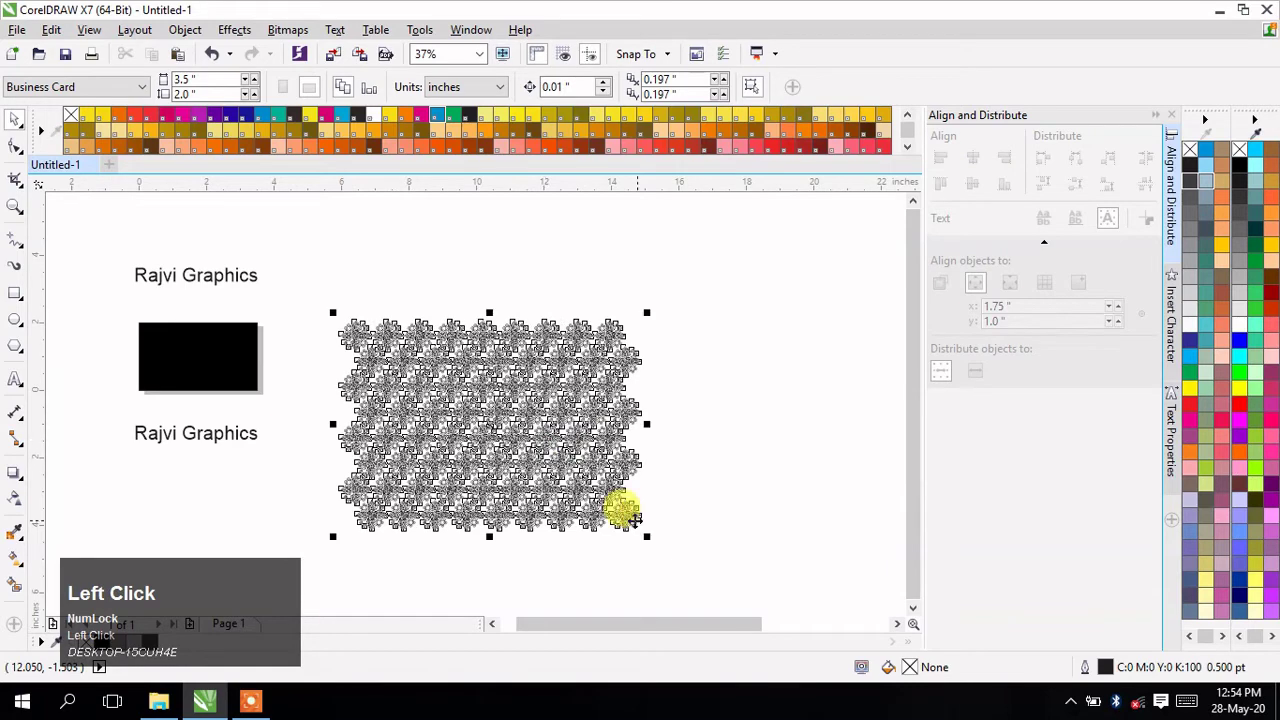
{"action": "right_click", "coordinate": [540, 440]}
{"action": "left_click", "coordinate": [590, 221]}
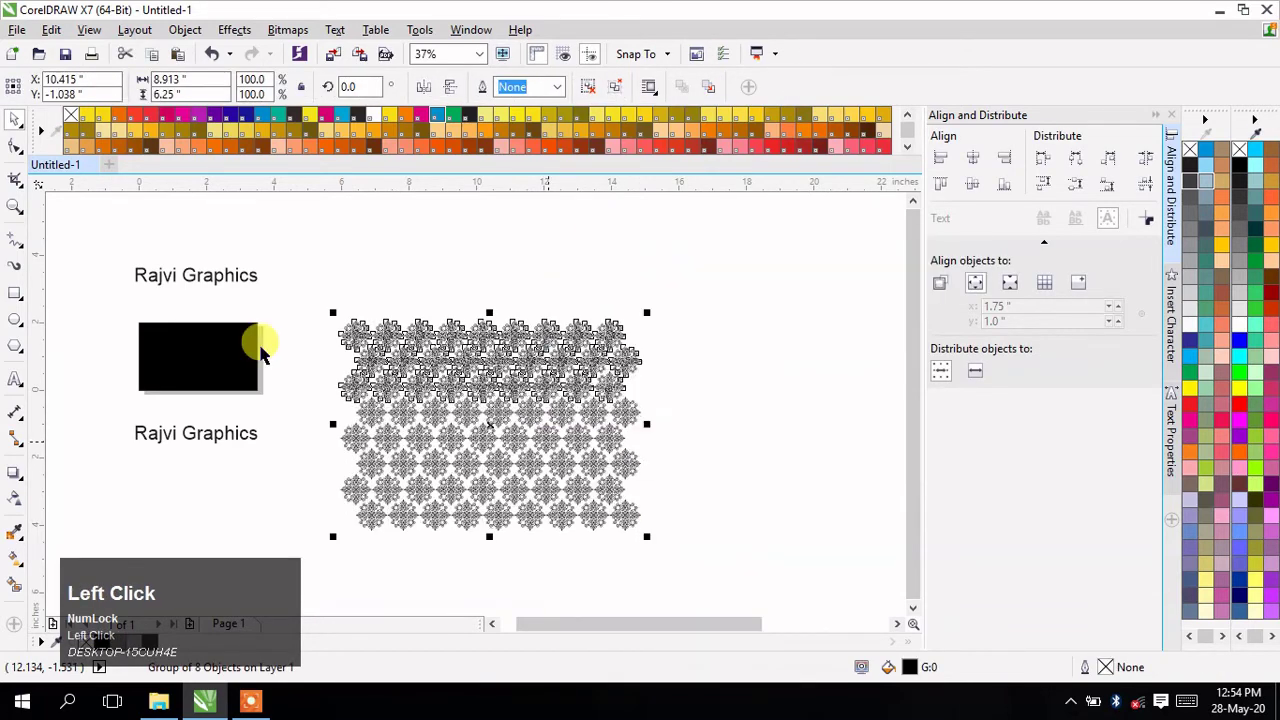
{"action": "left_click", "coordinate": [262, 352]}
- Open the card's PowerClip contents for editing
{"action": "left_click", "coordinate": [491, 624]}
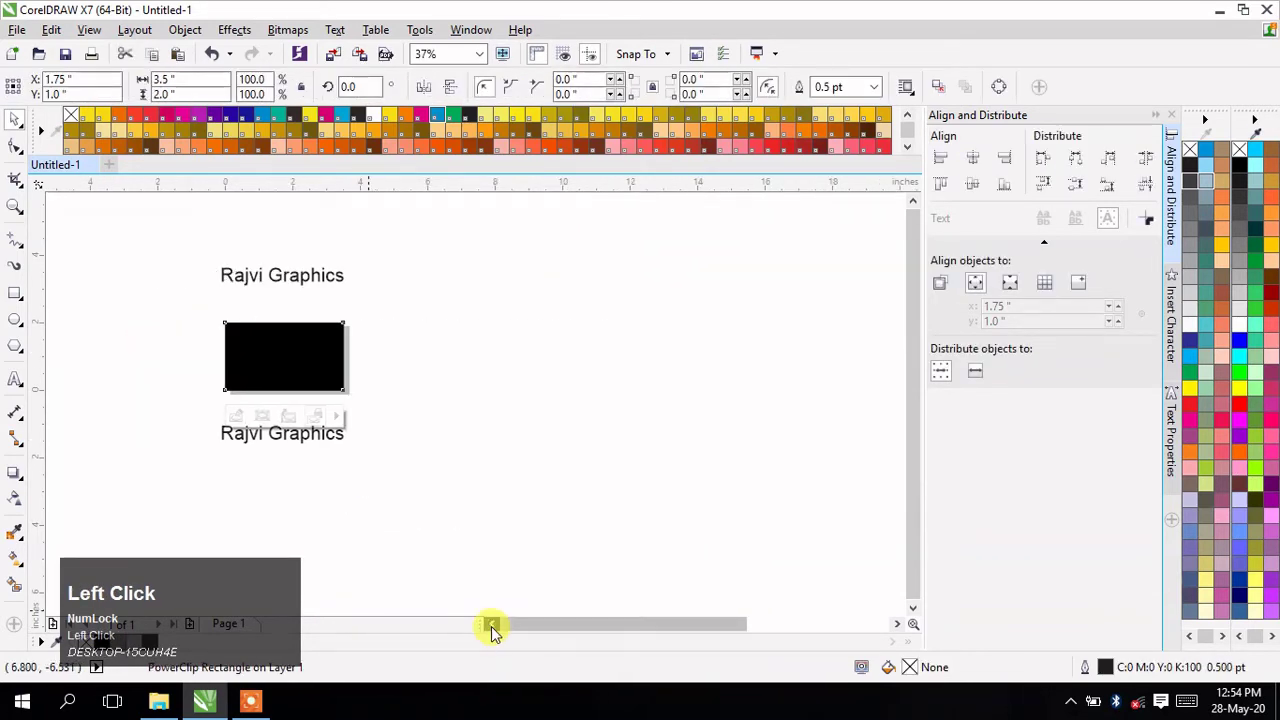
{"action": "left_click", "coordinate": [491, 624]}
{"action": "left_click", "coordinate": [491, 624]}
{"action": "left_click", "coordinate": [655, 451]}
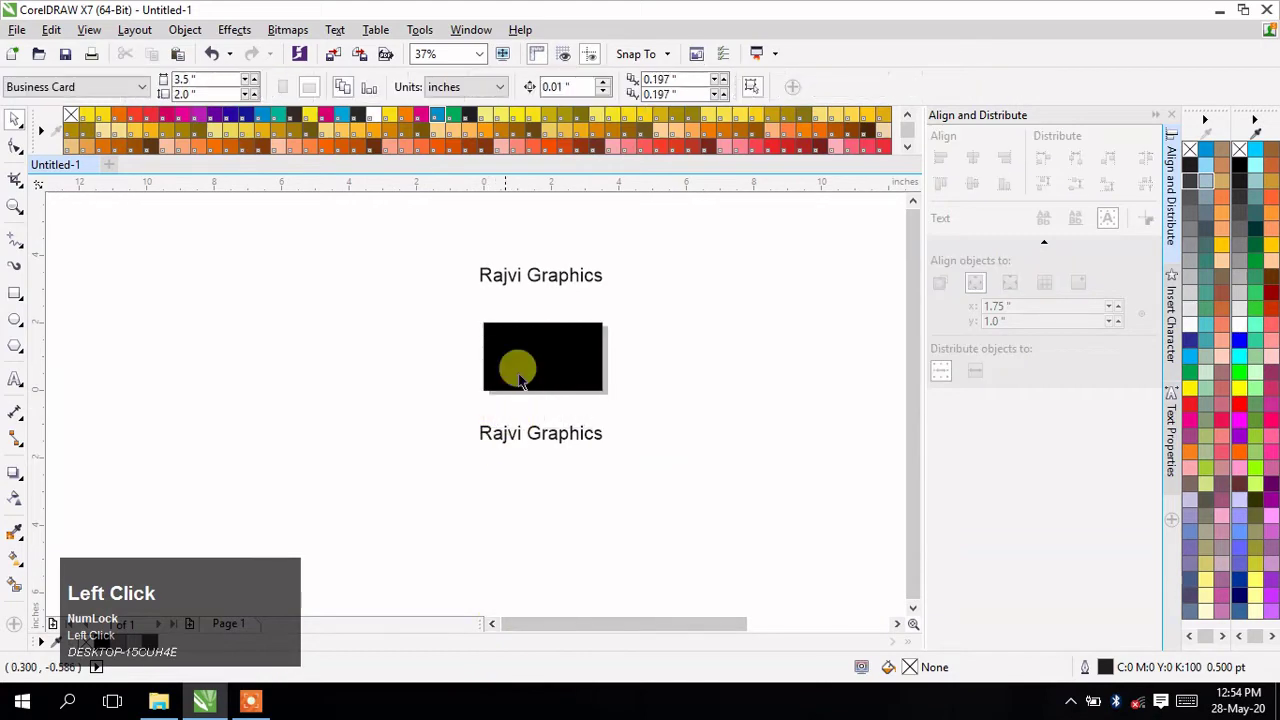
{"action": "left_click", "coordinate": [518, 373]}
{"action": "left_click", "coordinate": [498, 425]}
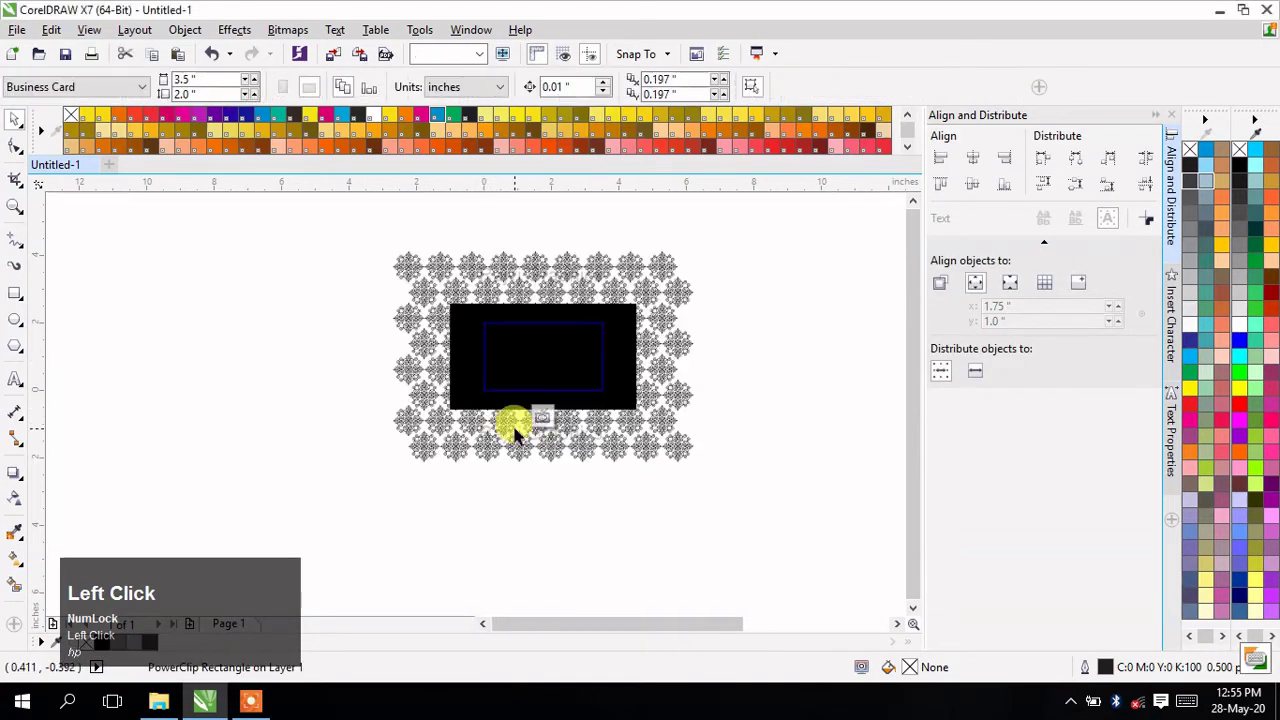
- Fill the pattern group inside the PowerClip with 90% Black
{"action": "left_click_drag", "start_coordinate": [722, 500], "coordinate": [372, 232]}
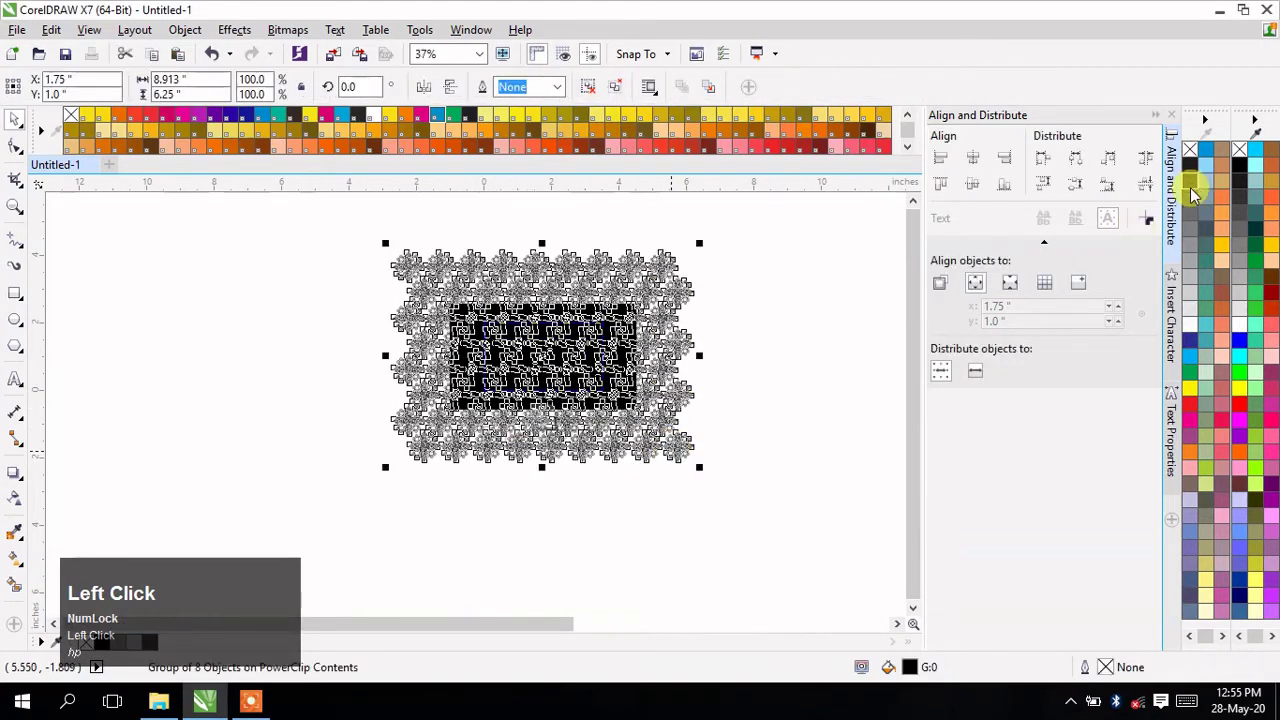
{"action": "left_click", "coordinate": [1189, 196]}
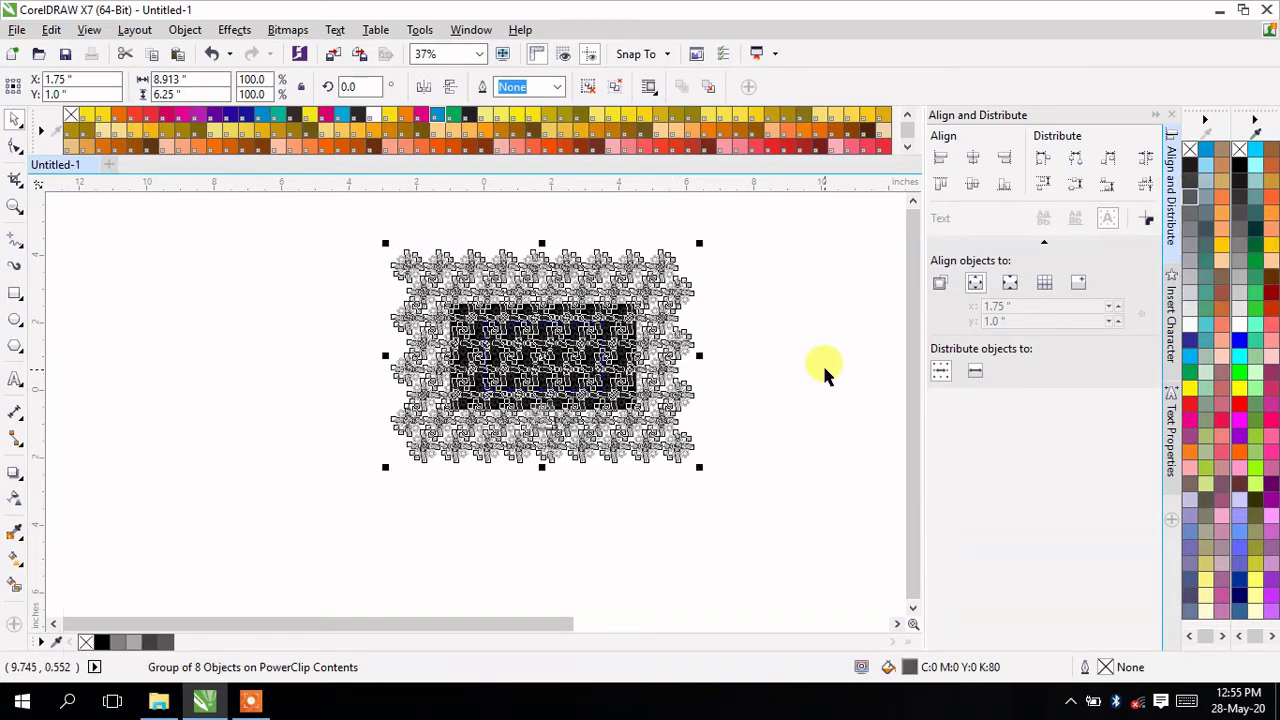
{"action": "left_click", "coordinate": [1191, 184]}
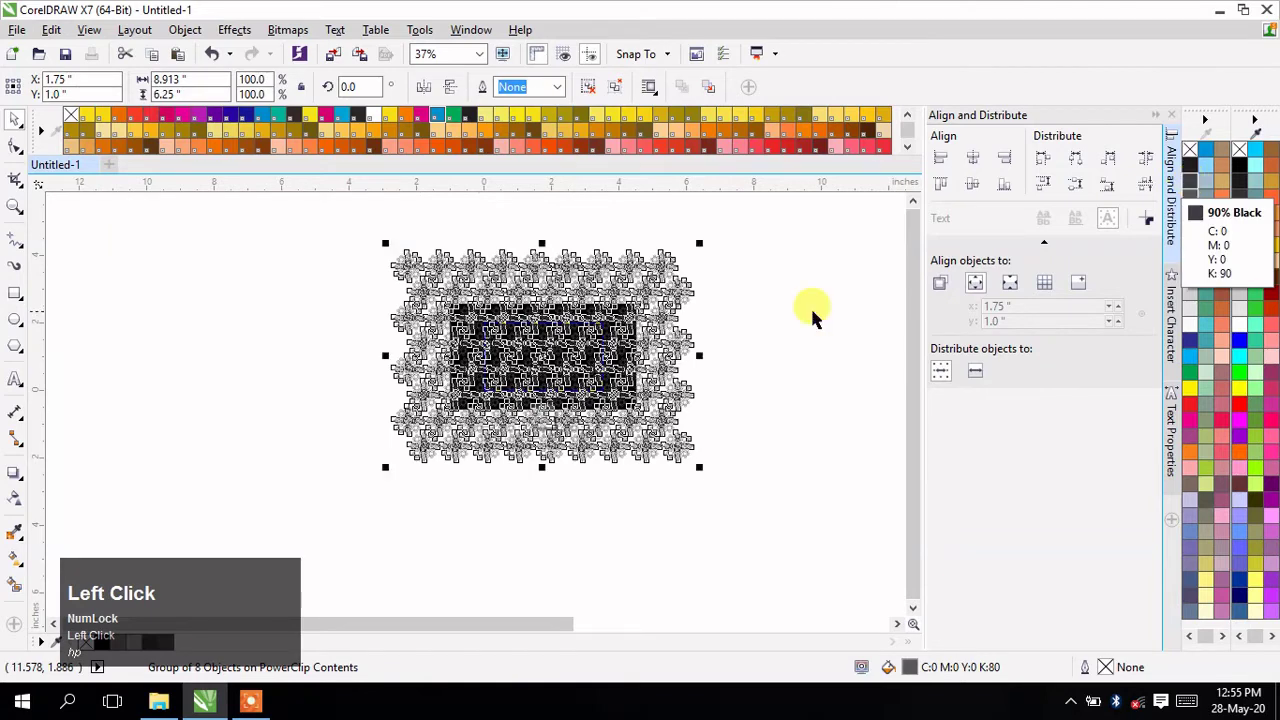
{"action": "left_click", "coordinate": [800, 367]}
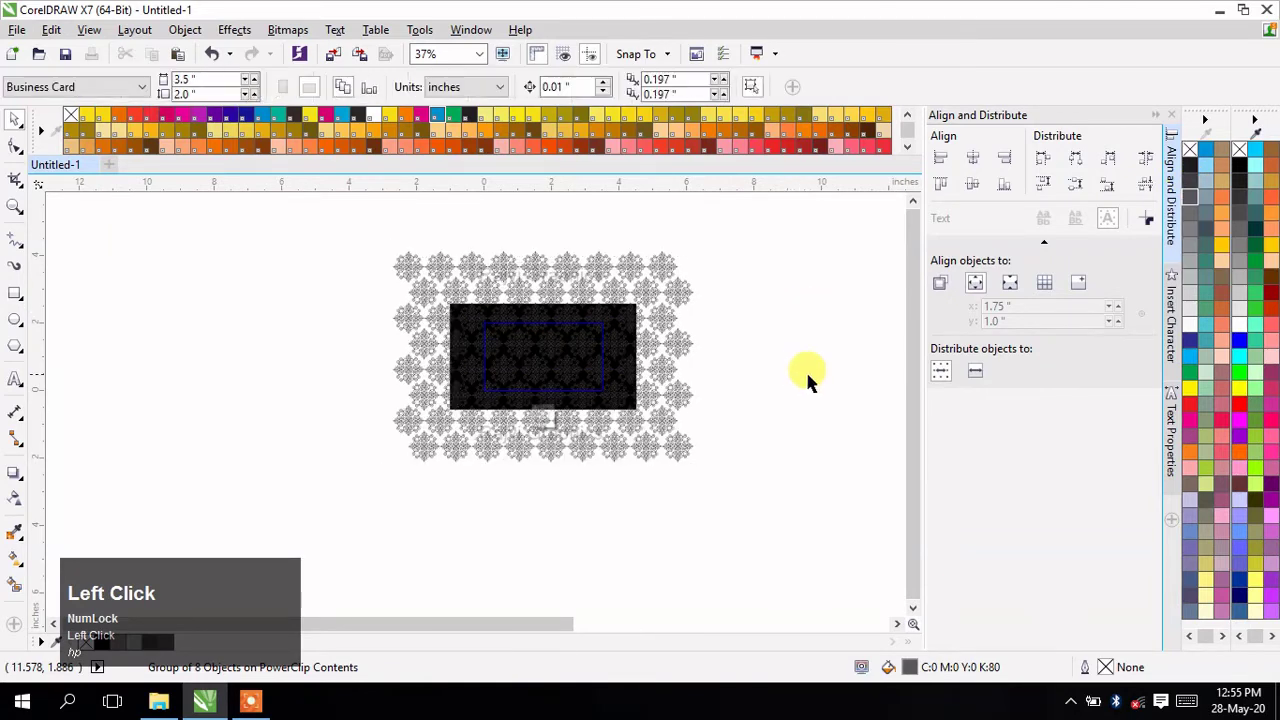
- Scale the pattern group down about its centre to about 5.05 by 3.54 inches
{"action": "left_click_drag", "start_coordinate": [565, 619], "coordinate": [524, 623]}
{"action": "left_click", "coordinate": [428, 456], "text": "shift"}
{"action": "left_click_drag", "start_coordinate": [436, 470], "coordinate": [381, 430]}
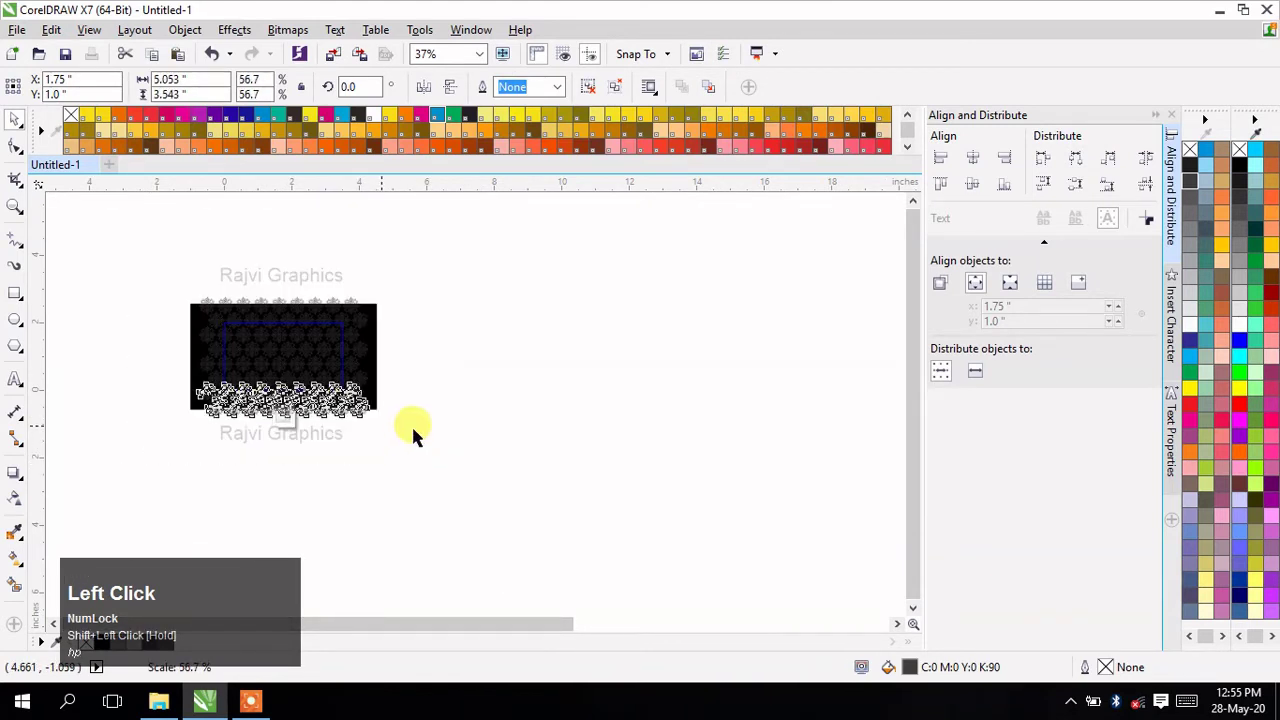
{"action": "left_click_drag", "start_coordinate": [460, 620], "coordinate": [464, 621]}
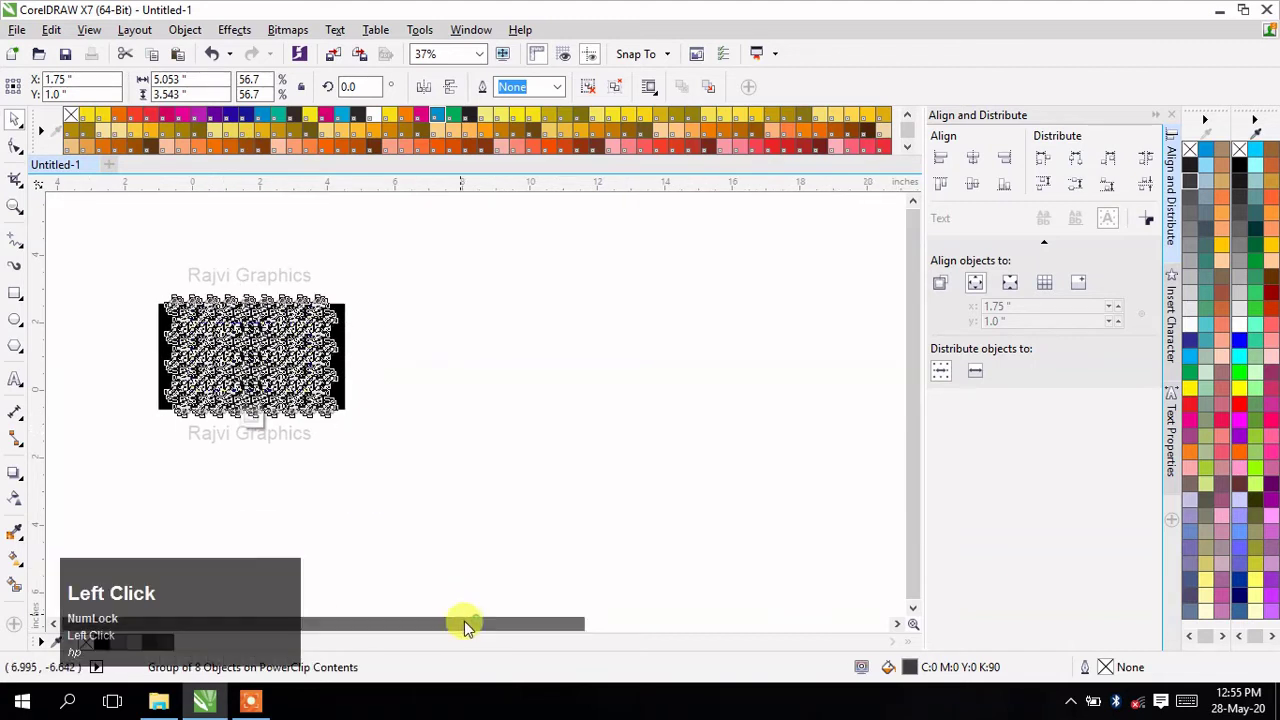
{"action": "left_click", "coordinate": [305, 488]}
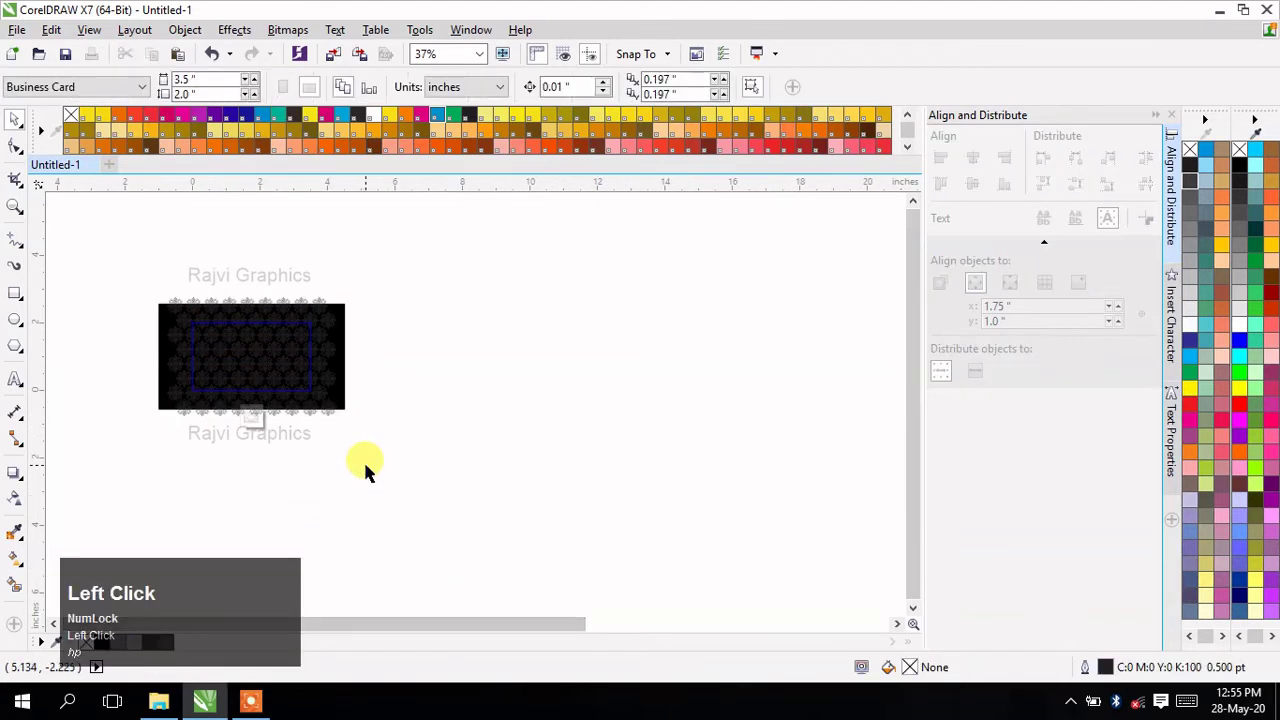
- Shrink the pattern group about its centre further, to about 3.98 by 2.79 inches, still covering the card frame
{"action": "scroll", "coordinate": [203, 352], "scroll_direction": "up", "scroll_amount": 2}
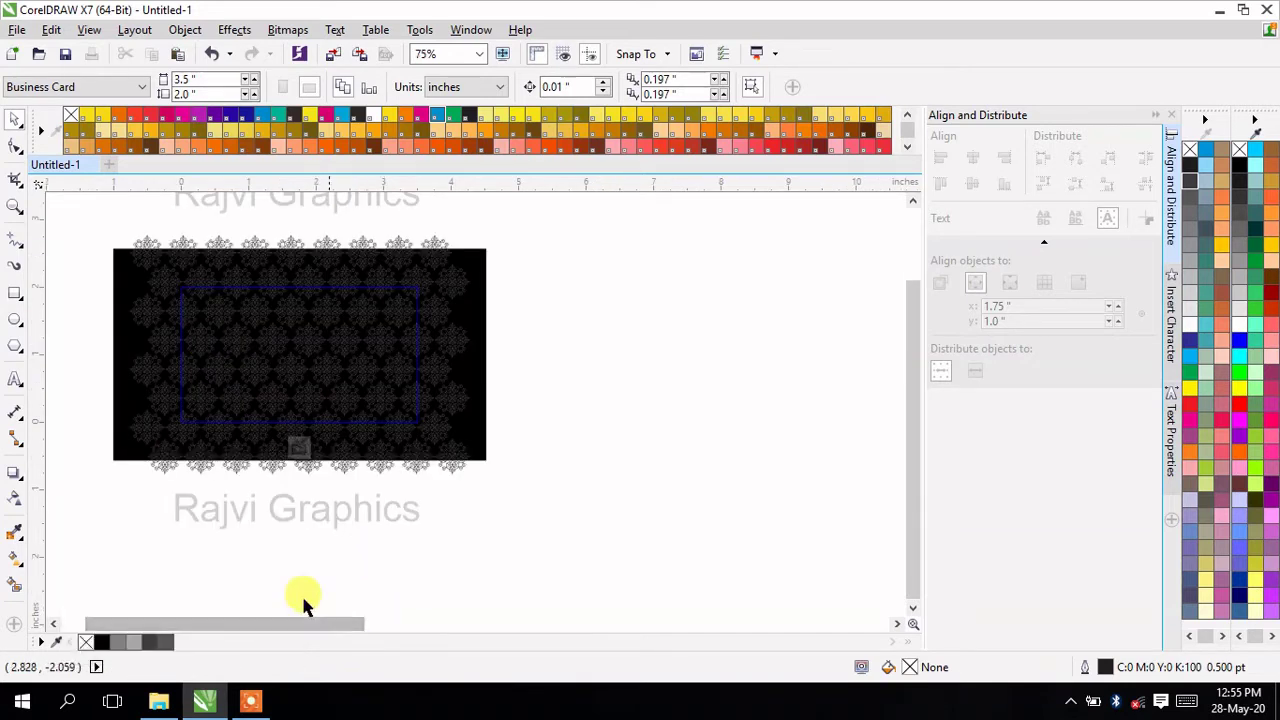
{"action": "left_click", "coordinate": [50, 623]}
{"action": "left_click", "coordinate": [50, 623]}
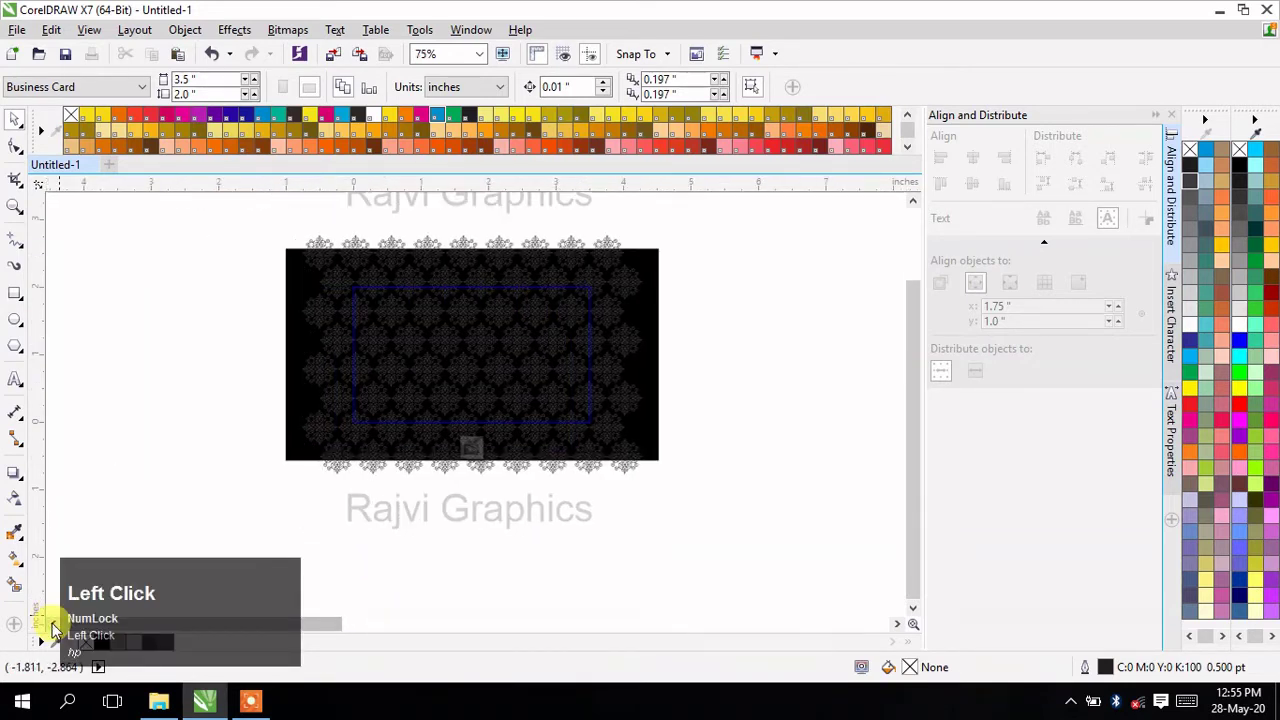
{"action": "mouse_move", "coordinate": [243, 600]}
{"action": "left_mouse_down"}
{"action": "mouse_move", "coordinate": [1090, 573]}
{"action": "mouse_move", "coordinate": [1091, 550]}
{"action": "left_mouse_up"}
{"action": "left_click", "coordinate": [726, 535]}
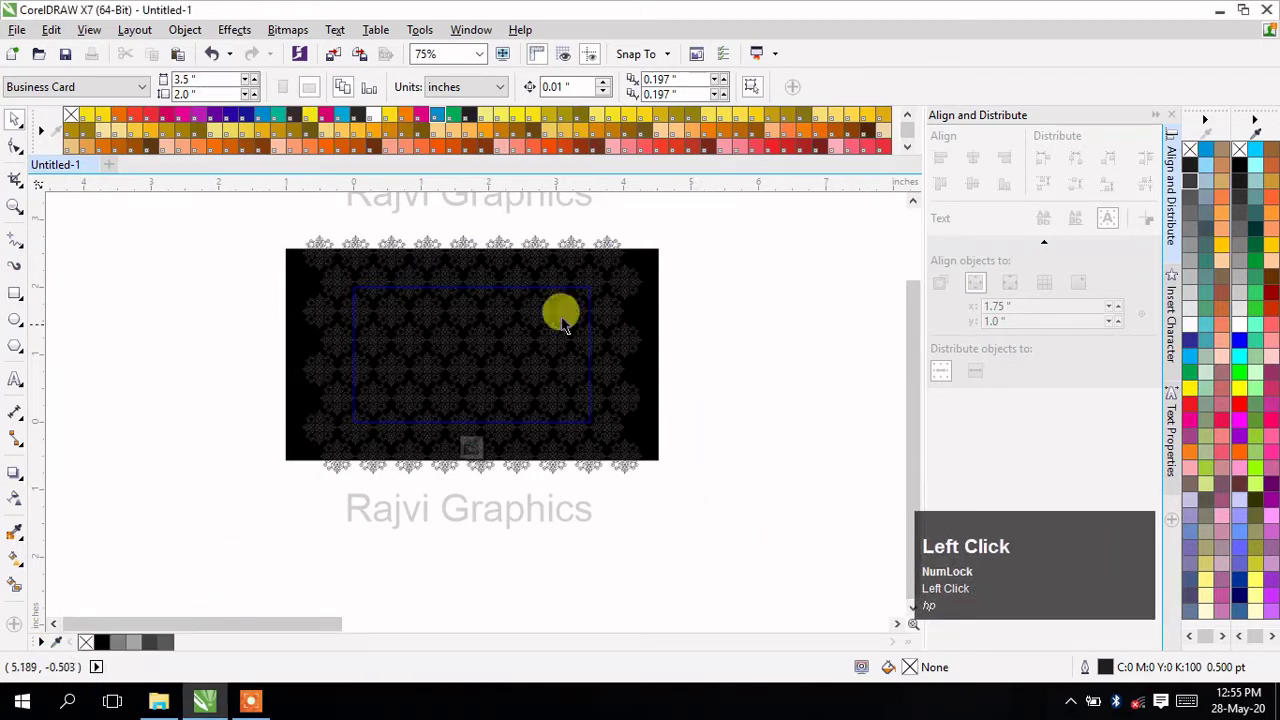
{"action": "left_click", "coordinate": [529, 320]}
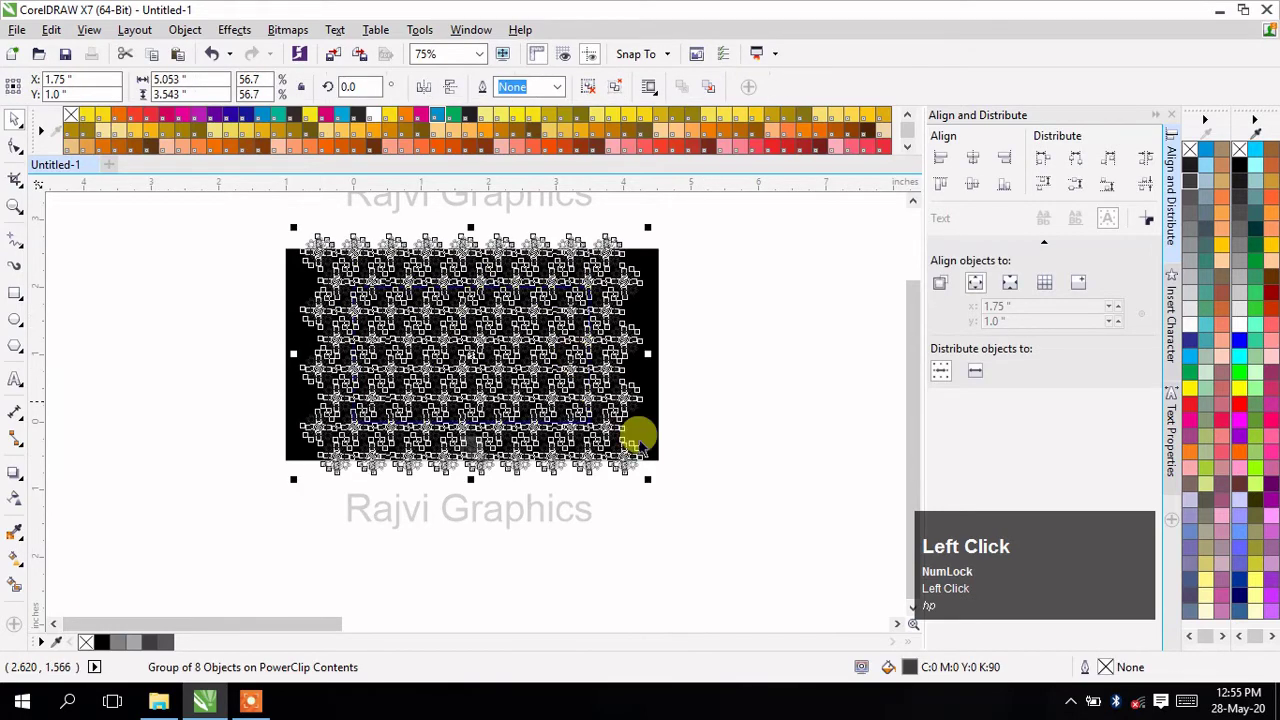
{"action": "left_click_drag", "start_coordinate": [645, 478], "coordinate": [630, 447]}
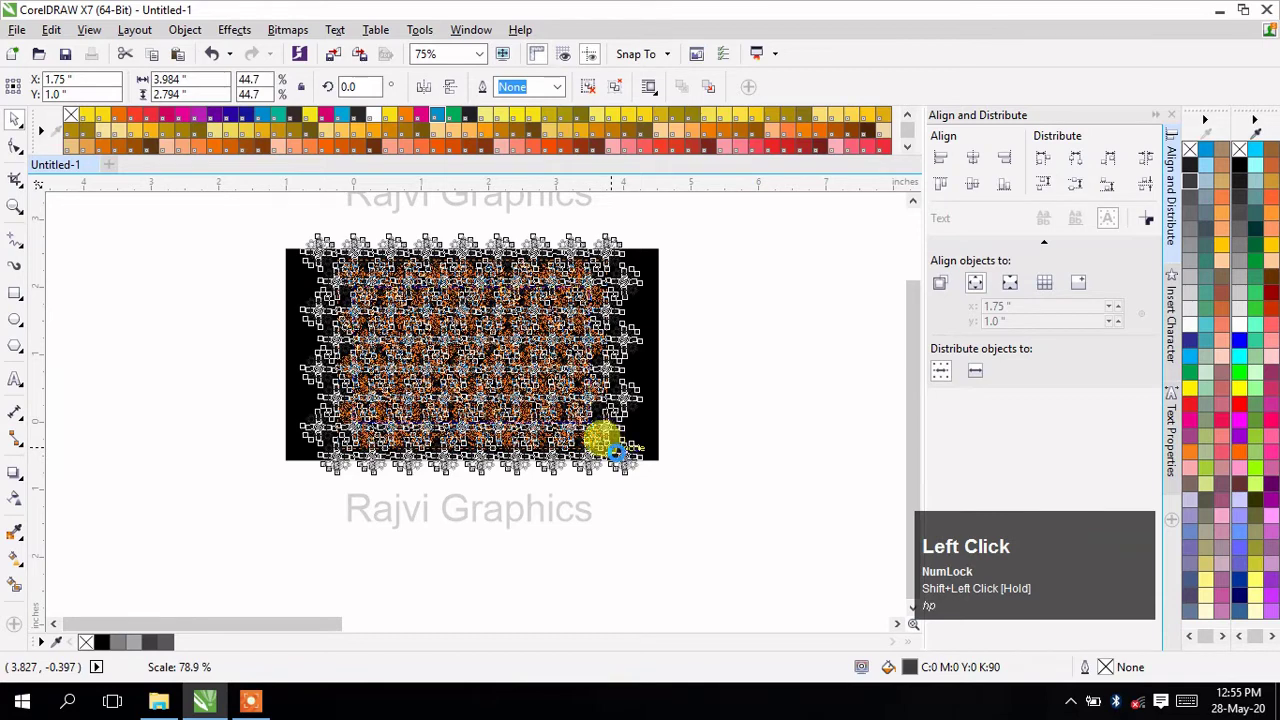
{"action": "left_click", "coordinate": [704, 386]}
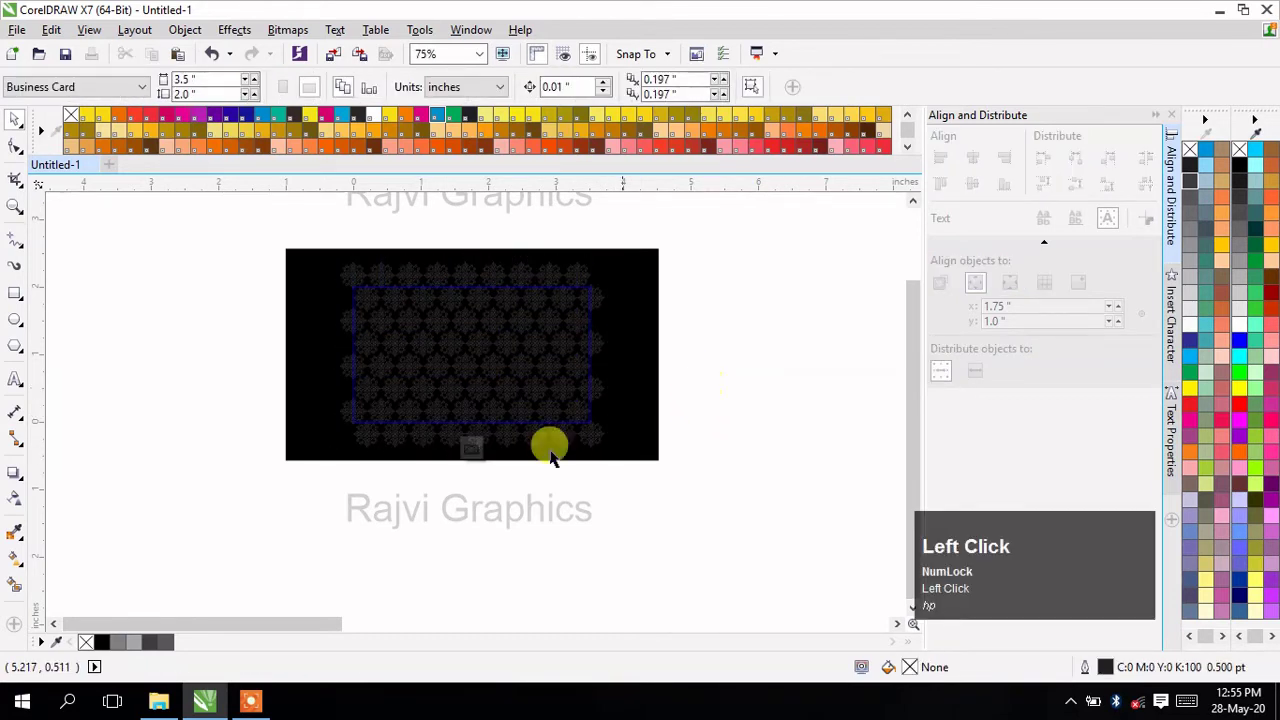
- Finish editing the card's PowerClip contents and deselect the card
{"action": "left_click", "coordinate": [466, 445]}
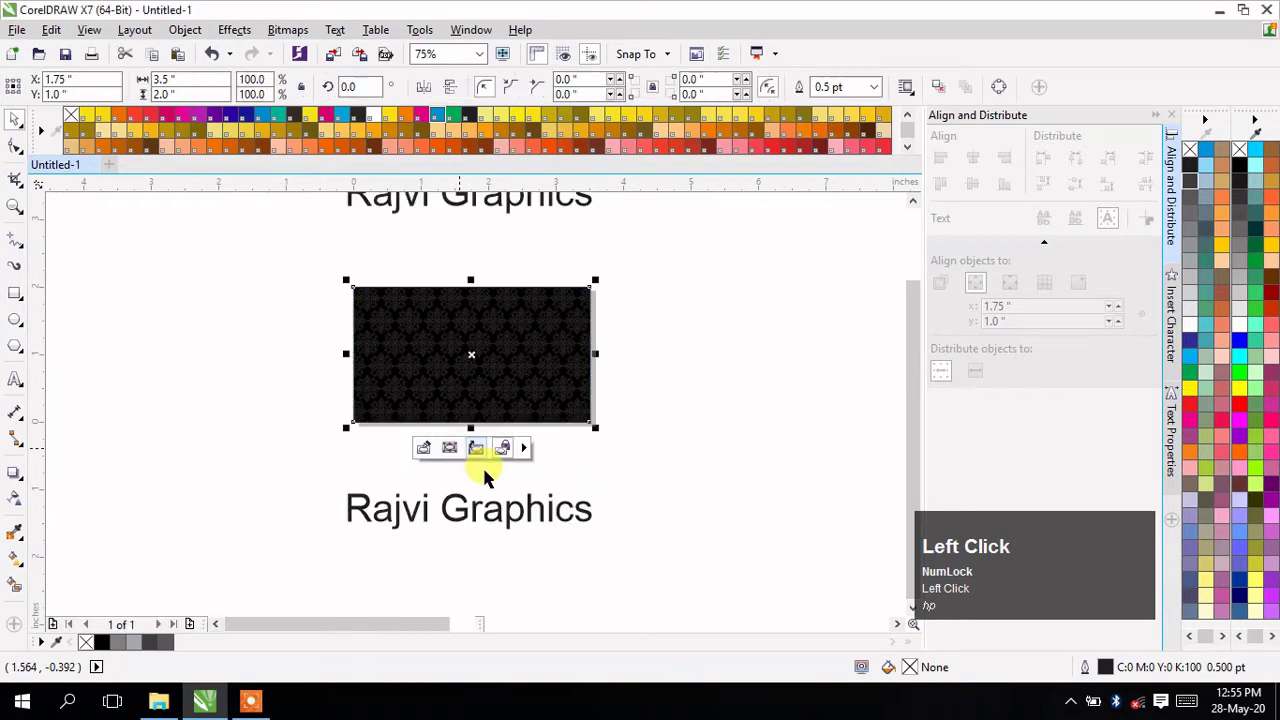
{"action": "left_click", "coordinate": [741, 444]}
{"action": "mouse_move", "coordinate": [607, 622]}
{"action": "left_mouse_down"}
{"action": "mouse_move", "coordinate": [620, 630]}
{"action": "mouse_move", "coordinate": [598, 628]}
{"action": "left_mouse_up"}
{"action": "scroll", "coordinate": [408, 371], "scroll_direction": "up", "scroll_amount": 3}
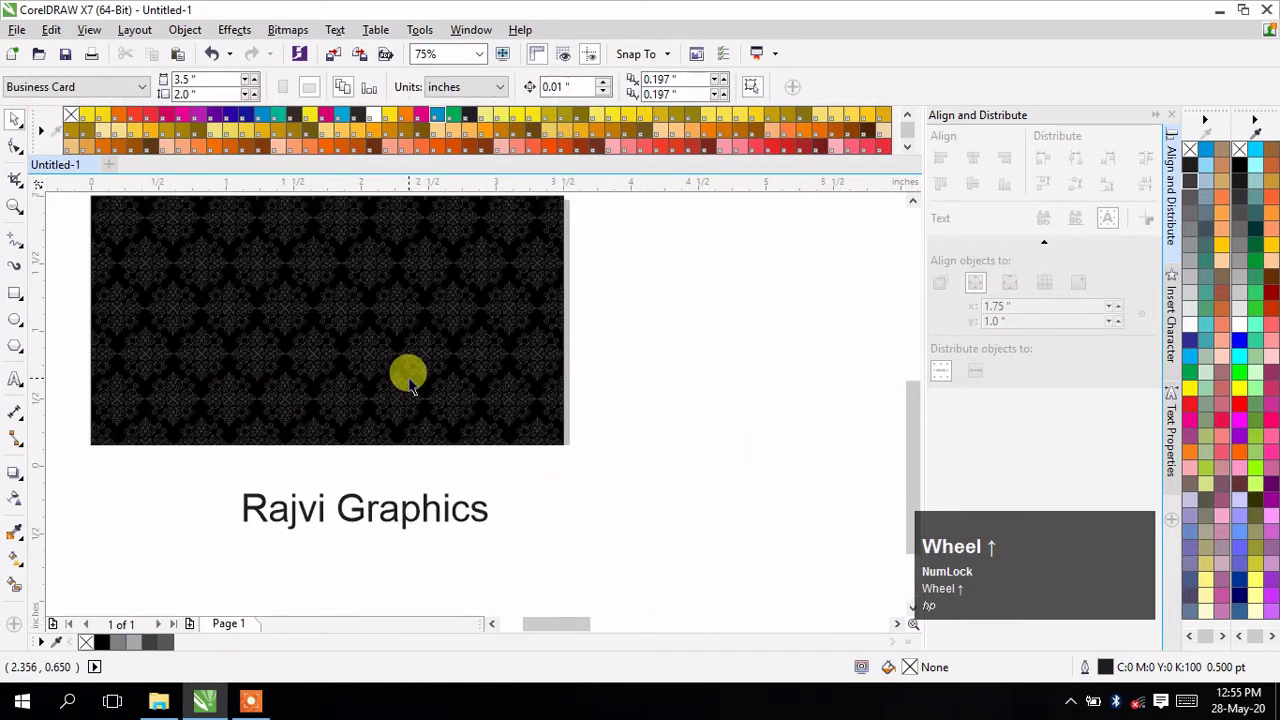
{"action": "left_click_drag", "start_coordinate": [910, 440], "coordinate": [909, 406]}
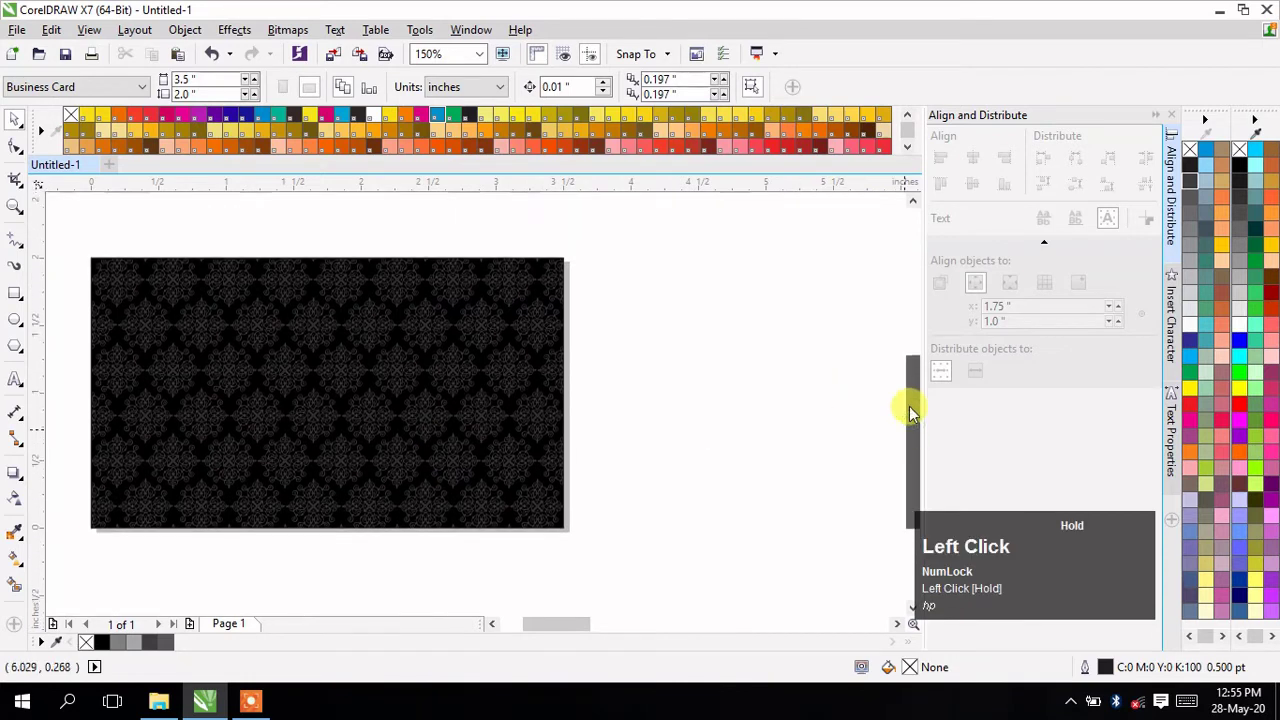
{"action": "left_click_drag", "start_coordinate": [546, 605], "coordinate": [571, 625]}
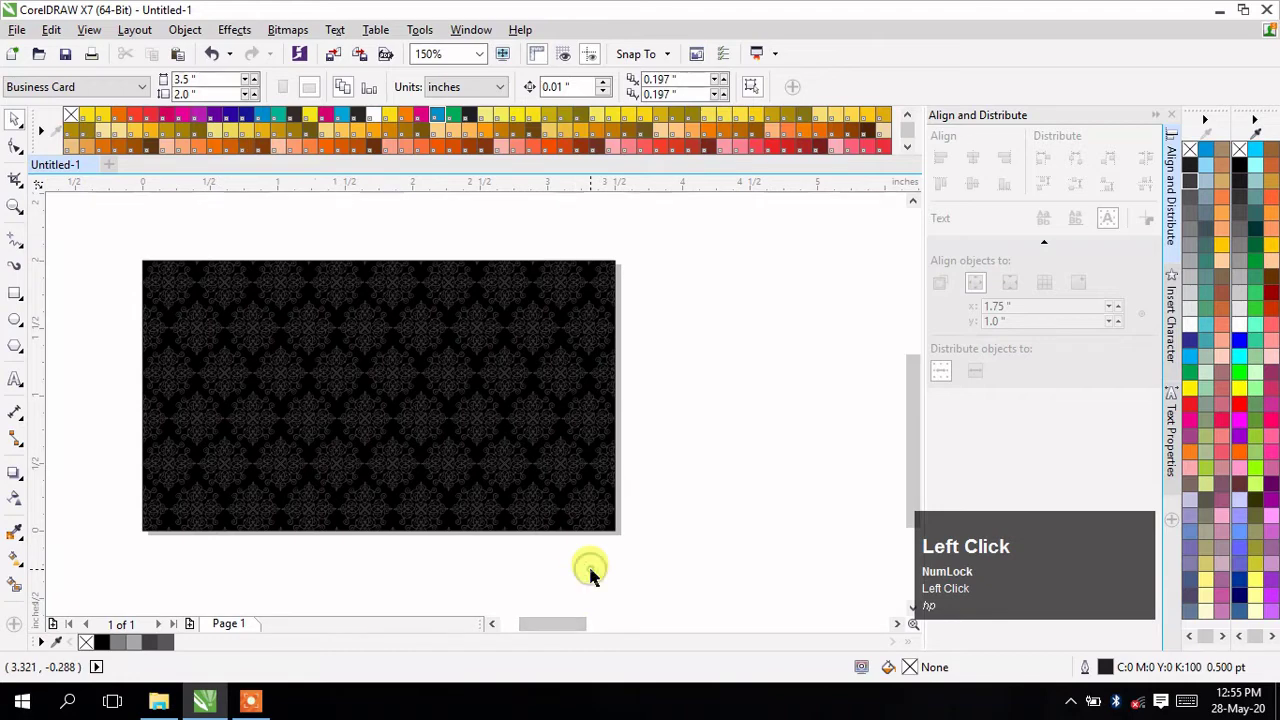
- Draw a rectangle about 4.78 by 2.89 inches beside the card and give it a black fill with no outline
{"action": "scroll", "coordinate": [409, 451], "scroll_direction": "down", "scroll_amount": 3}
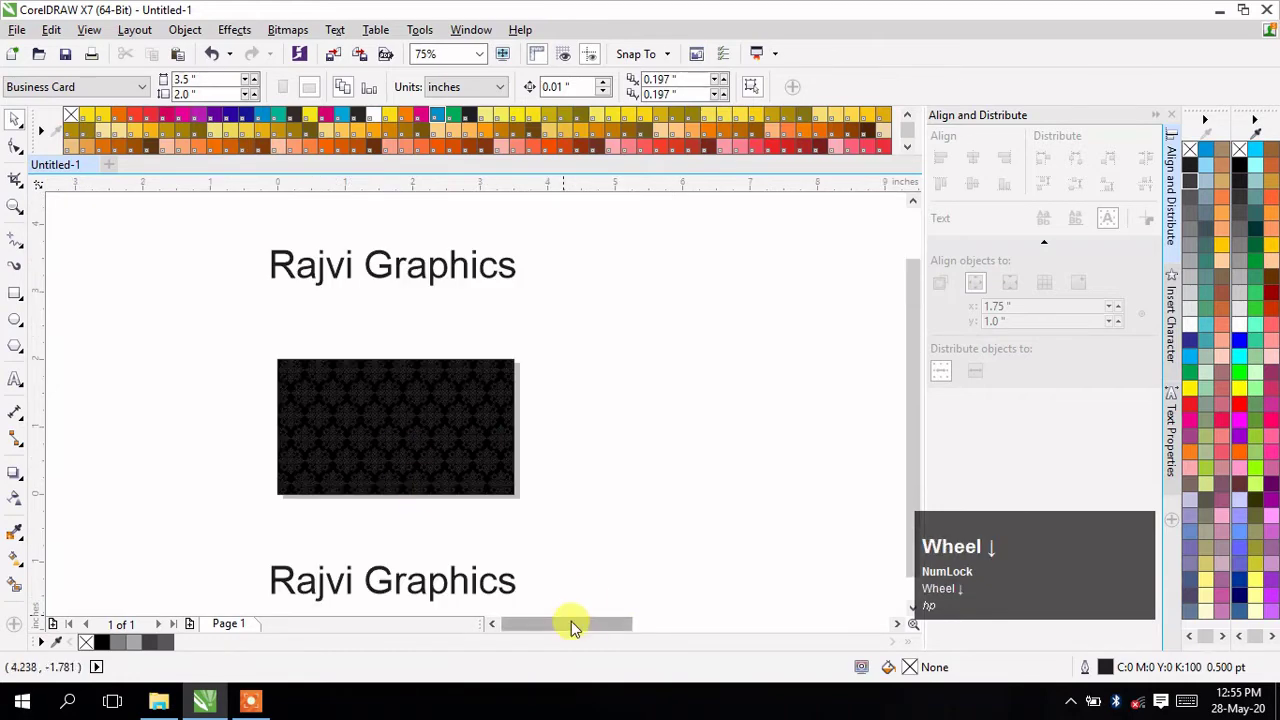
{"action": "left_click_drag", "start_coordinate": [573, 627], "coordinate": [555, 621]}
{"action": "left_click", "coordinate": [16, 294]}
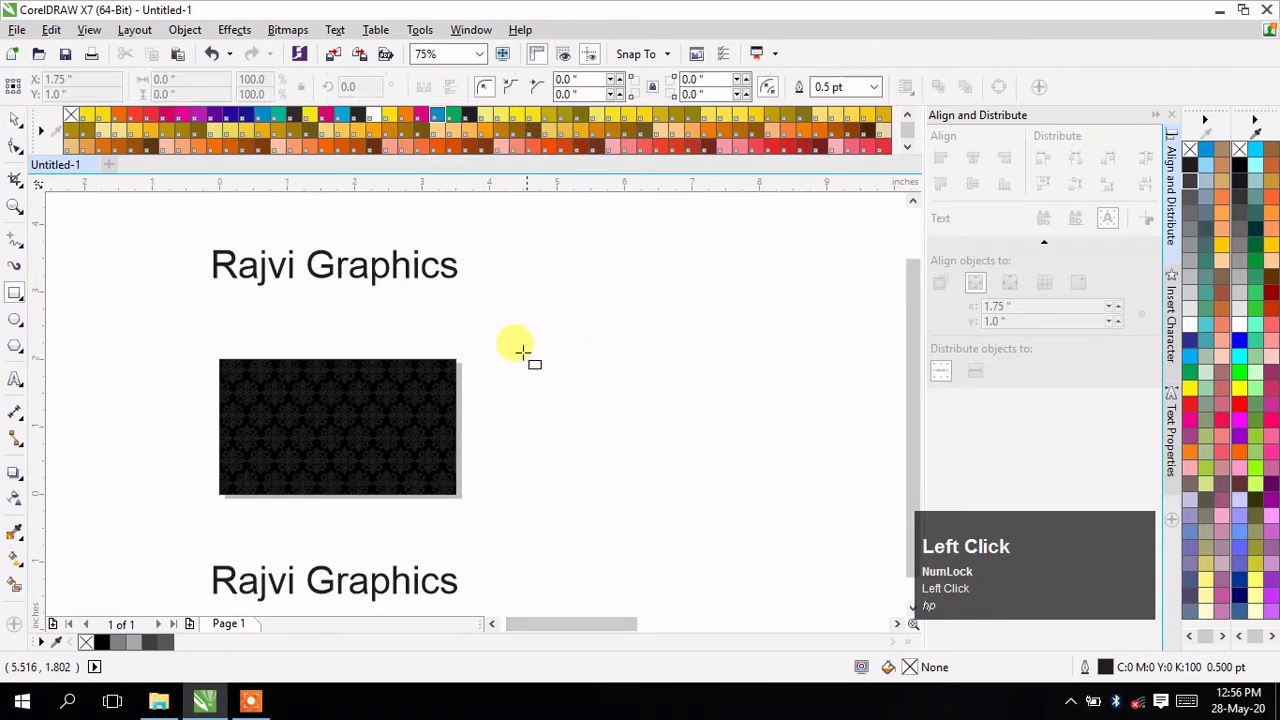
{"action": "left_click_drag", "start_coordinate": [500, 323], "coordinate": [824, 520]}
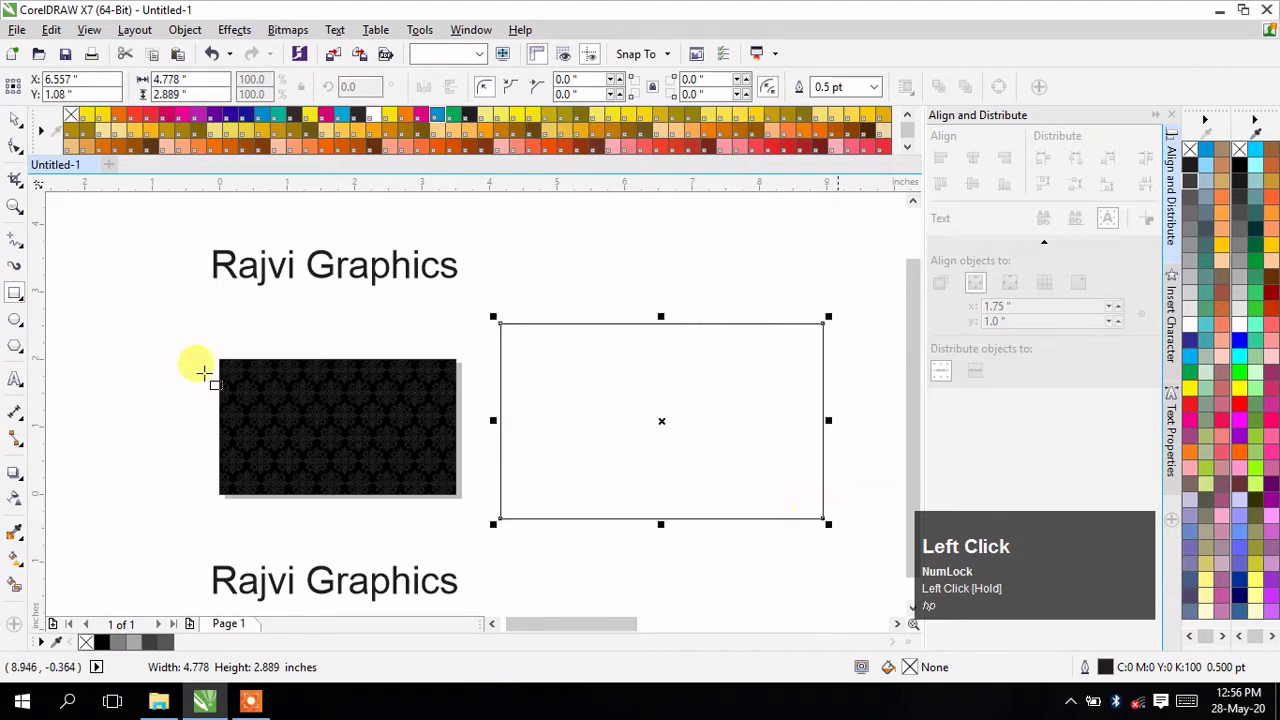
{"action": "left_click", "coordinate": [1243, 168]}
{"action": "right_click", "coordinate": [1239, 150]}
- PowerClip the new black rectangle inside the patterned card
{"action": "left_click", "coordinate": [789, 378]}
{"action": "left_click", "coordinate": [726, 258]}
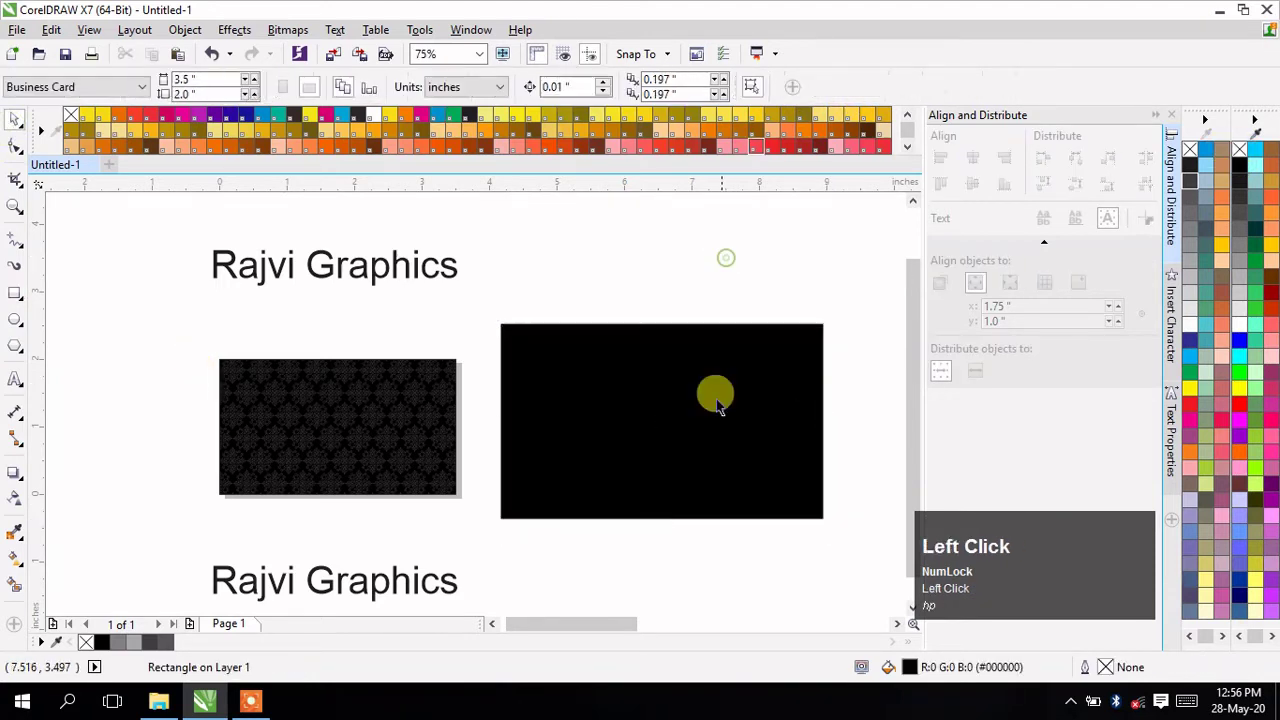
{"action": "right_click", "coordinate": [716, 400]}
{"action": "left_click", "coordinate": [760, 200]}
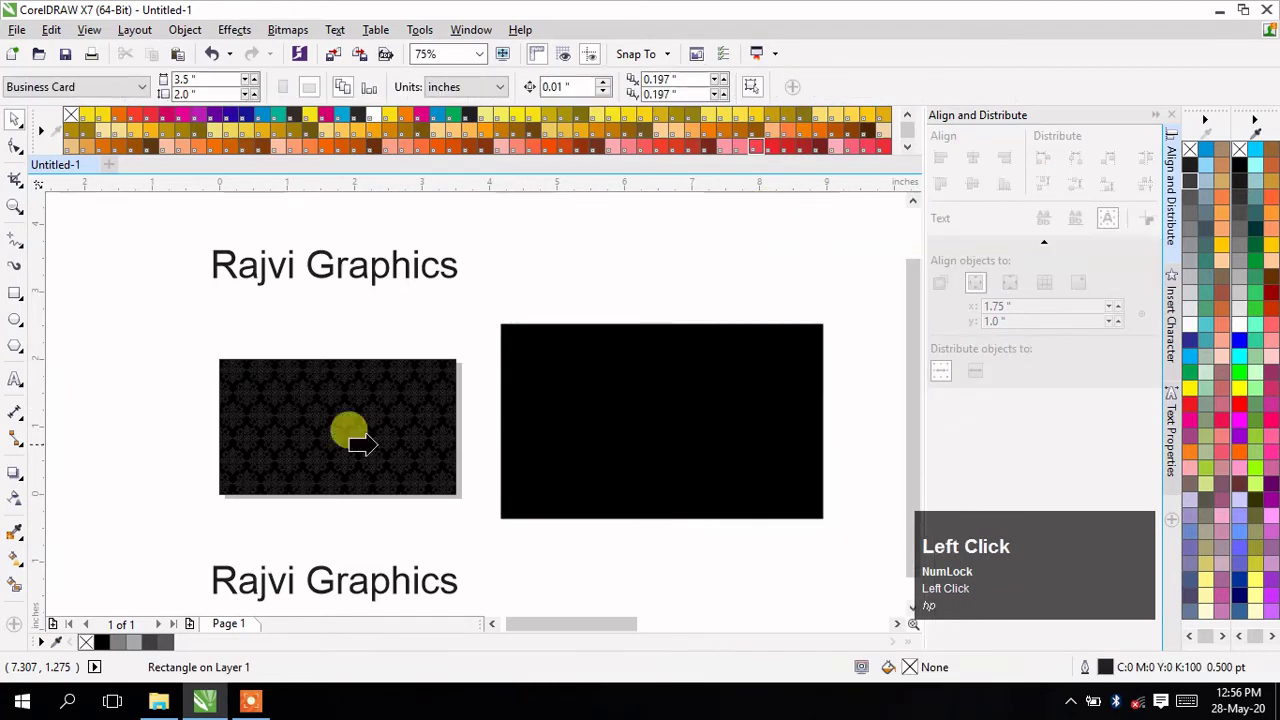
{"action": "left_click", "coordinate": [340, 432]}
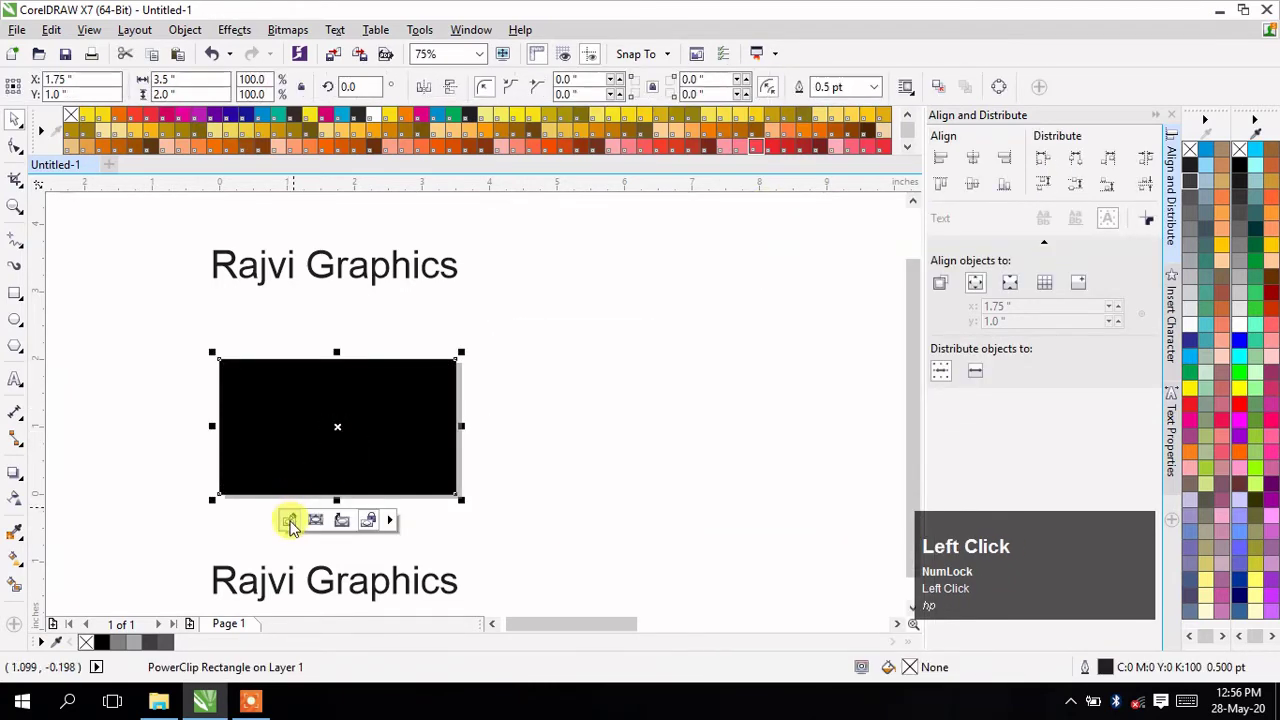
- Try a uniform transparency of 56 on the larger black rectangle inside the card's PowerClip and finish editing the contents
{"action": "left_click", "coordinate": [296, 523]}
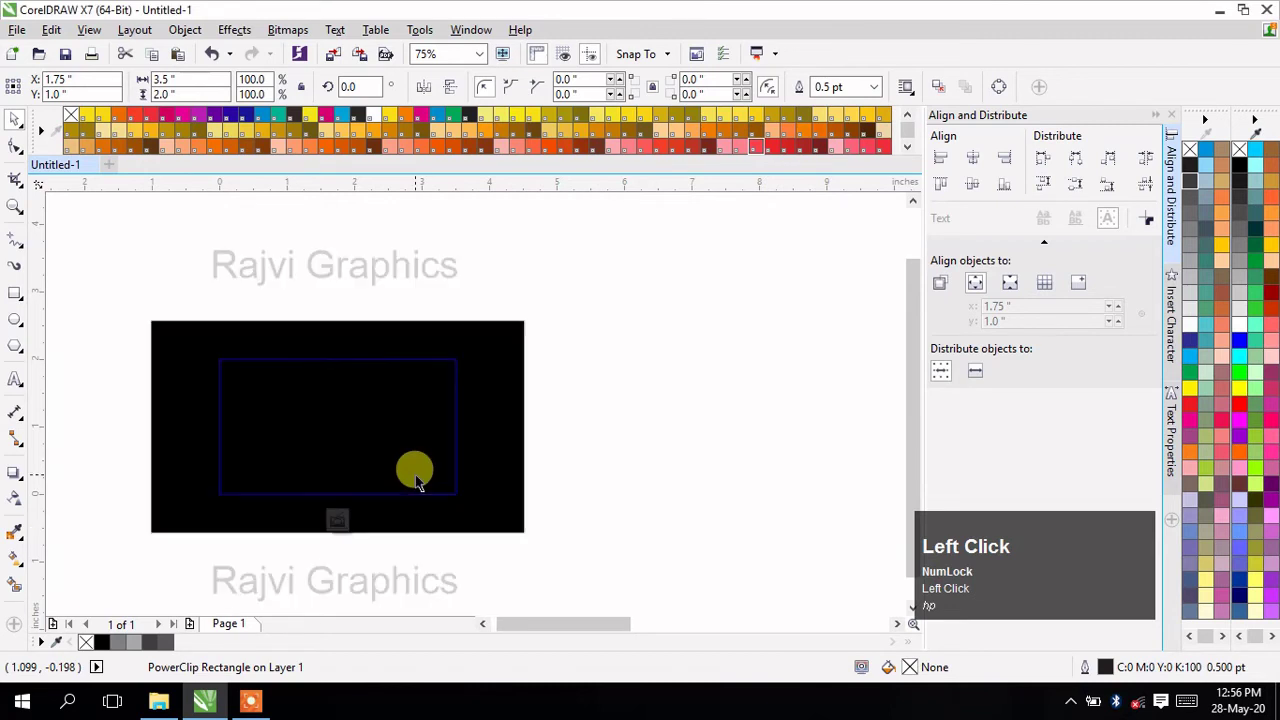
{"action": "left_click", "coordinate": [508, 465]}
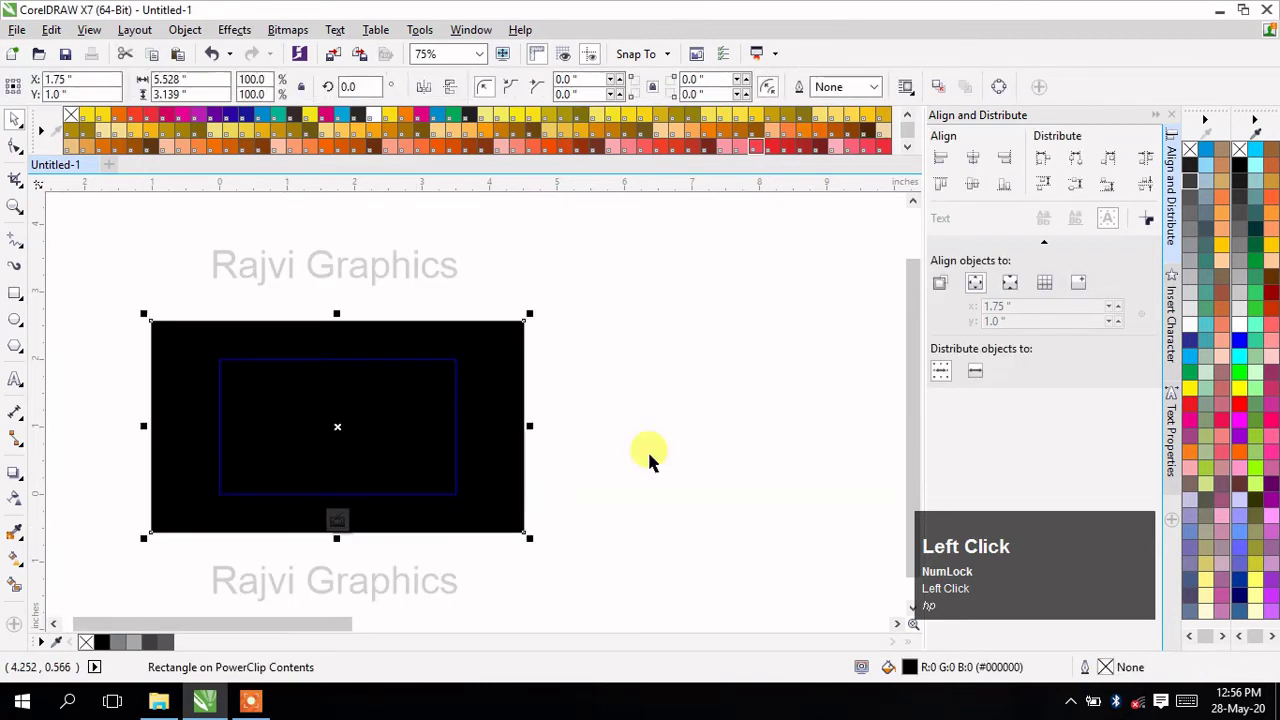
{"action": "left_click", "coordinate": [14, 499]}
{"action": "left_click", "coordinate": [300, 563]}
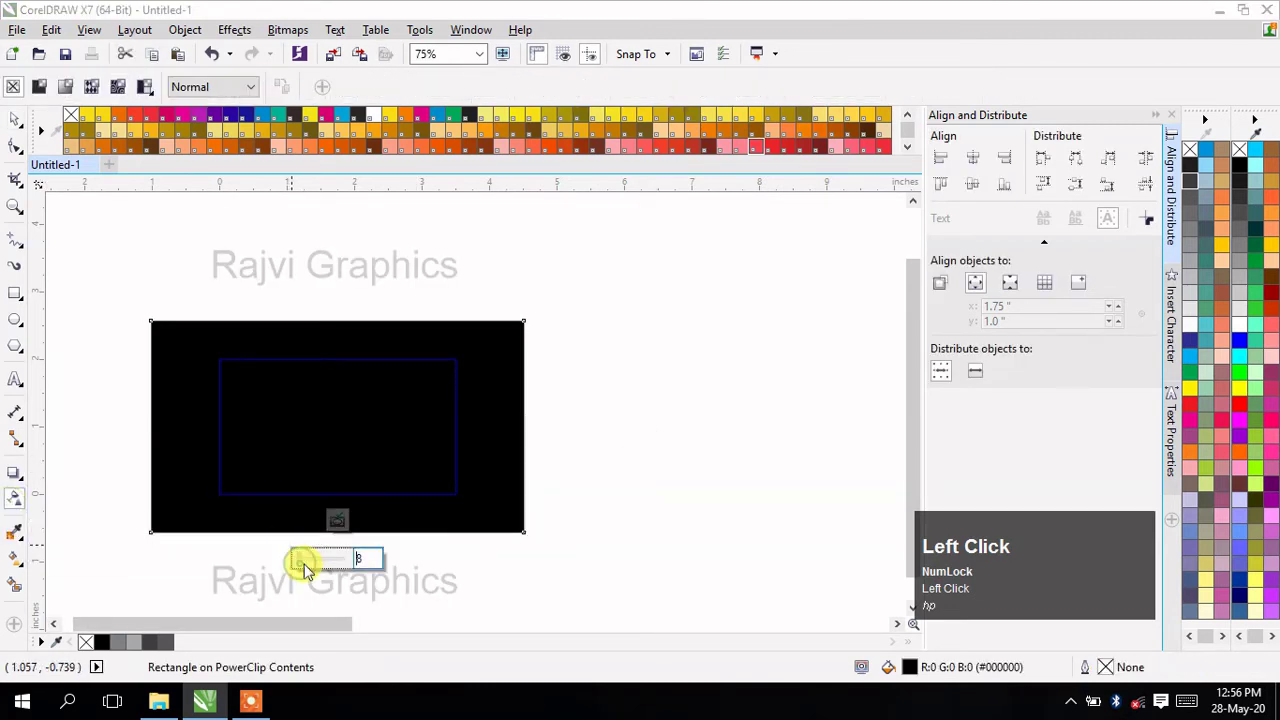
{"action": "left_click_drag", "start_coordinate": [303, 563], "coordinate": [313, 563]}
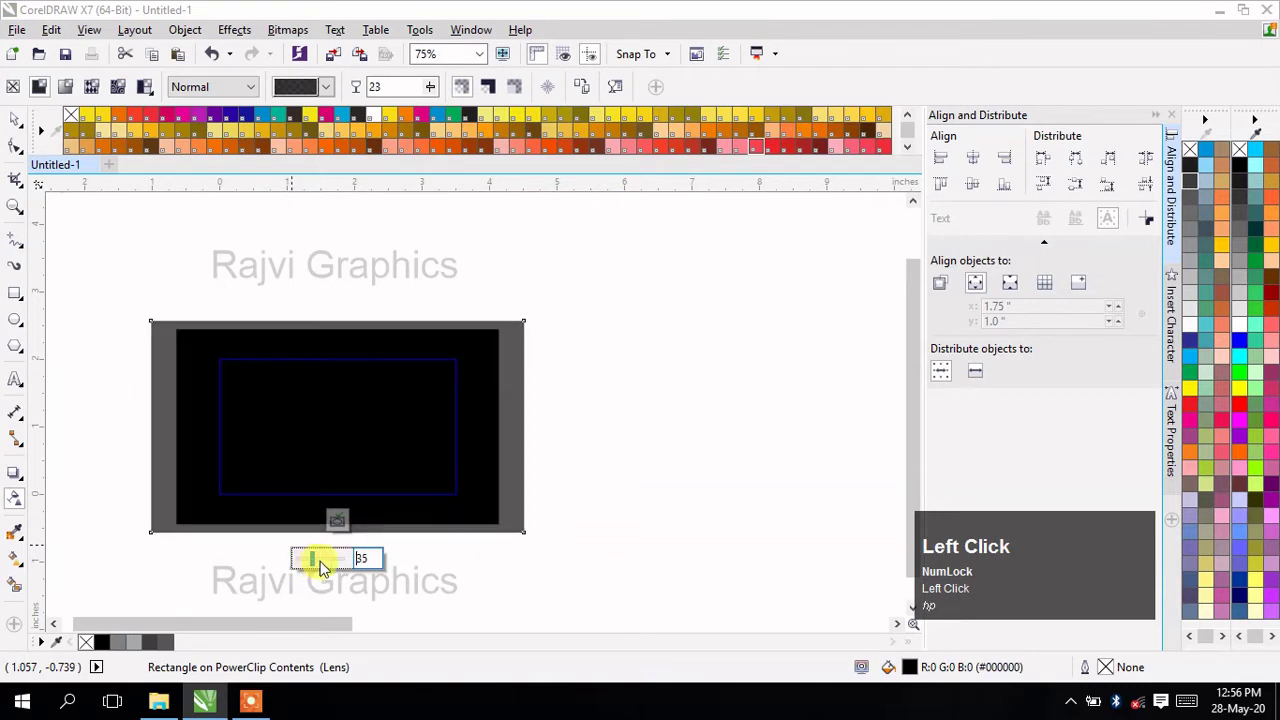
{"action": "left_click", "coordinate": [319, 560]}
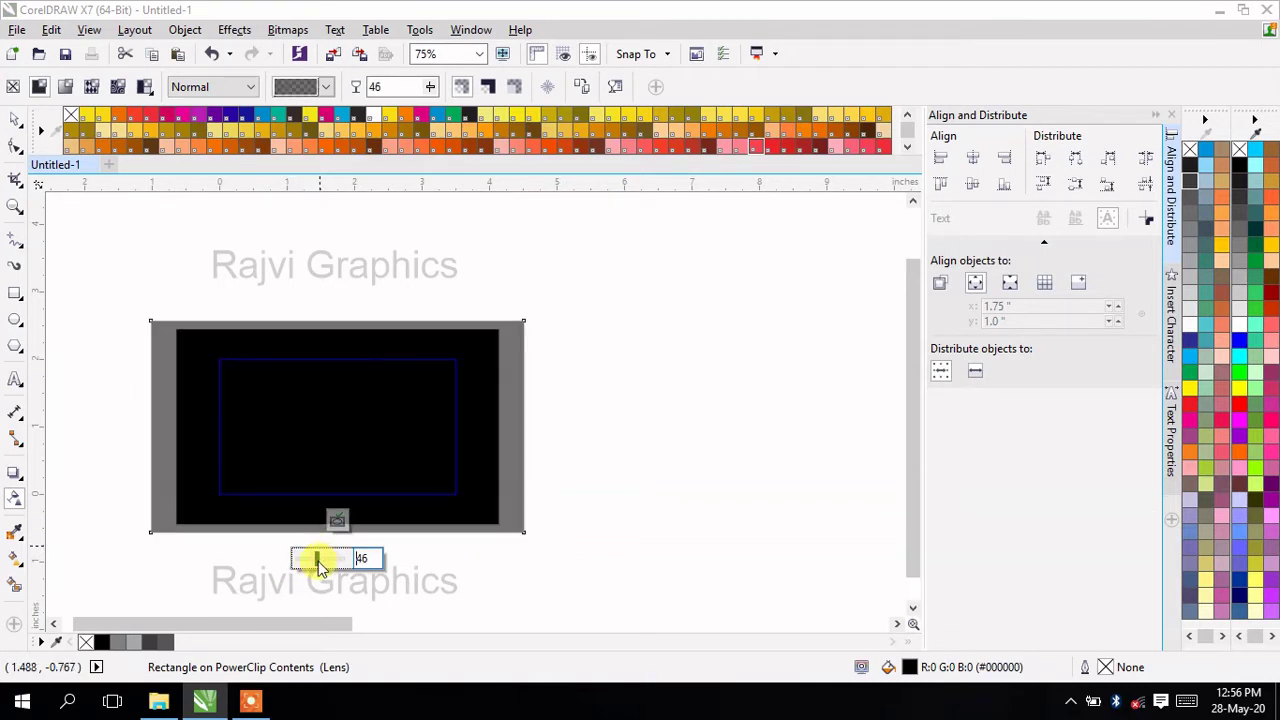
{"action": "left_click", "coordinate": [322, 562]}
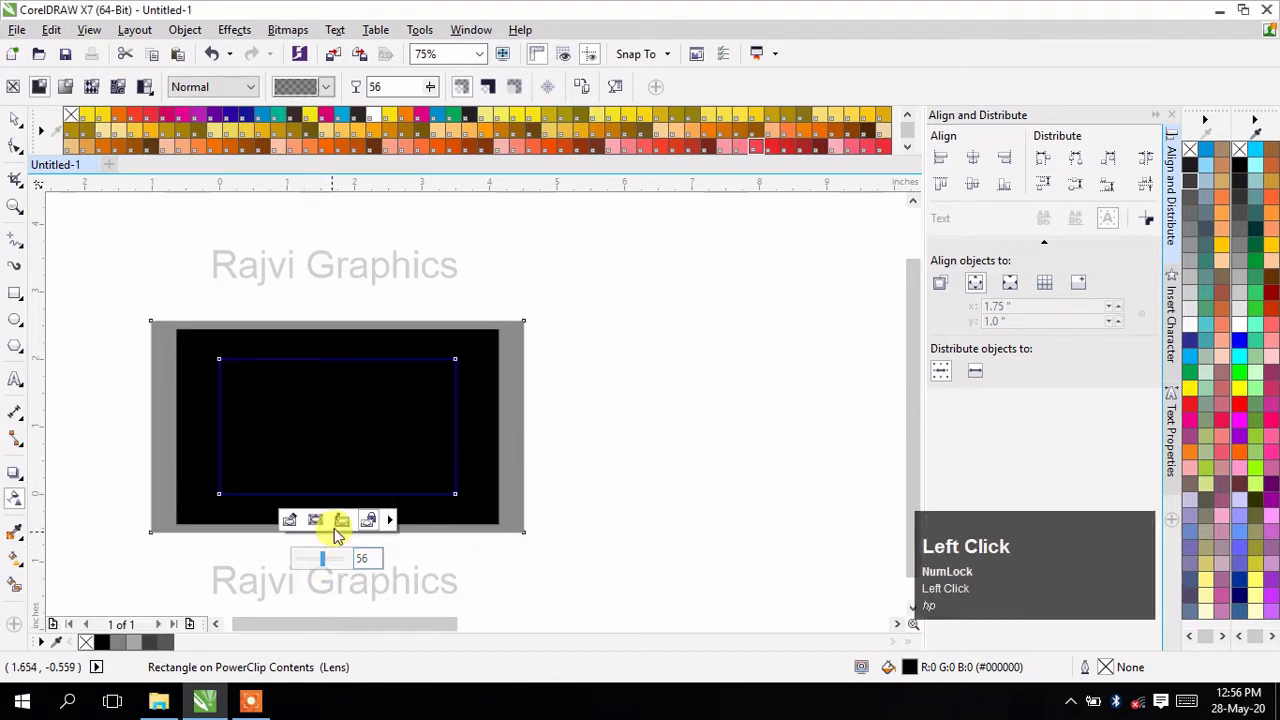
{"action": "left_click", "coordinate": [336, 521]}
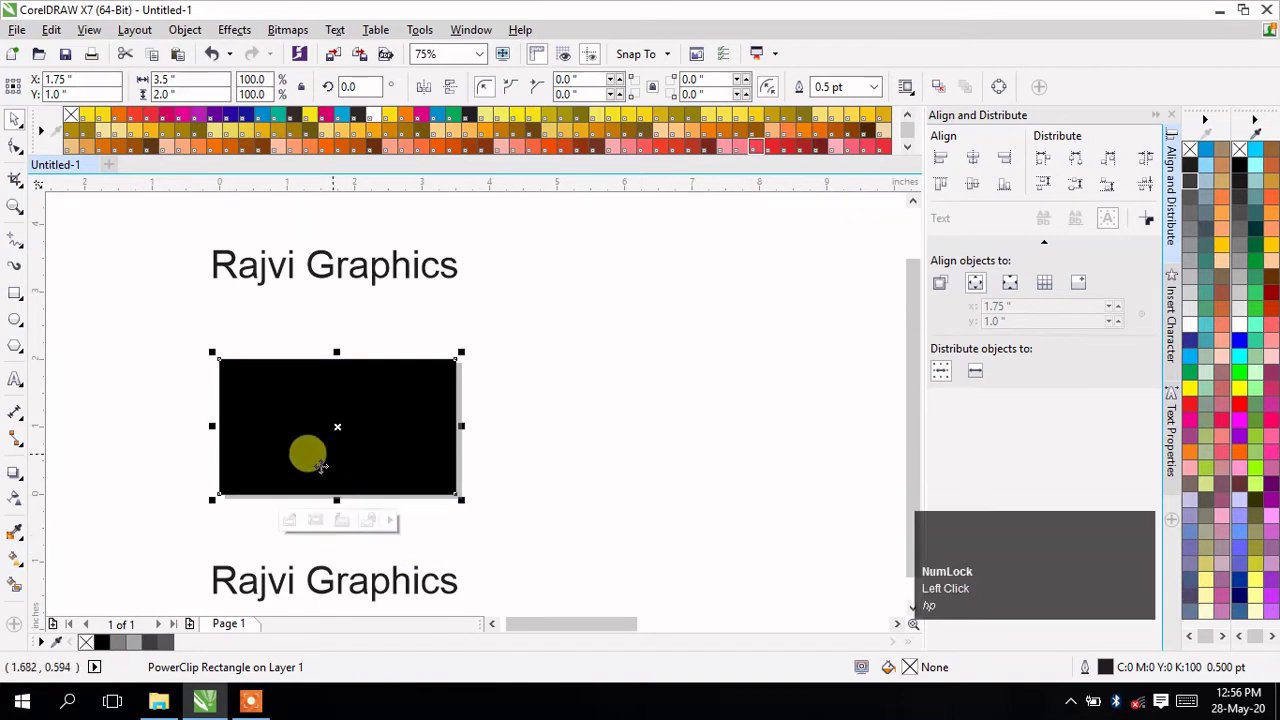
- Reopen the card's PowerClip contents and reset the larger black rectangle's transparency to 0
{"action": "left_click", "coordinate": [290, 519]}
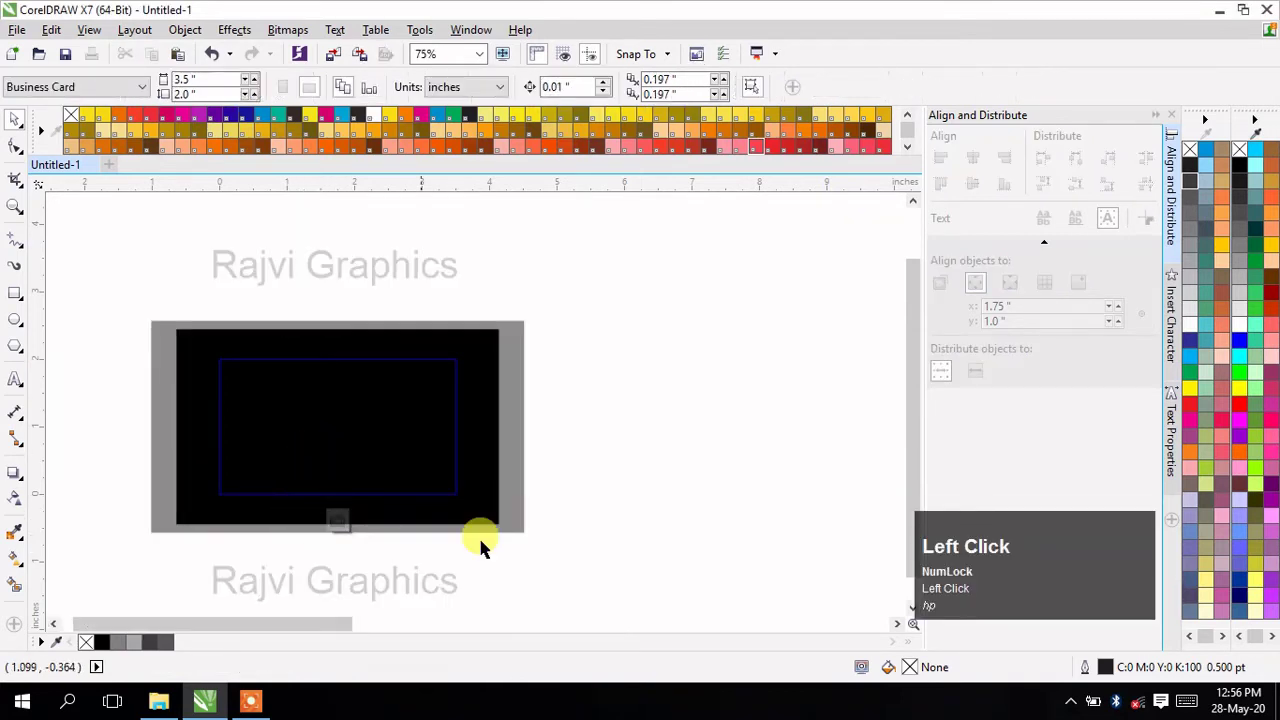
{"action": "left_click", "coordinate": [512, 485]}
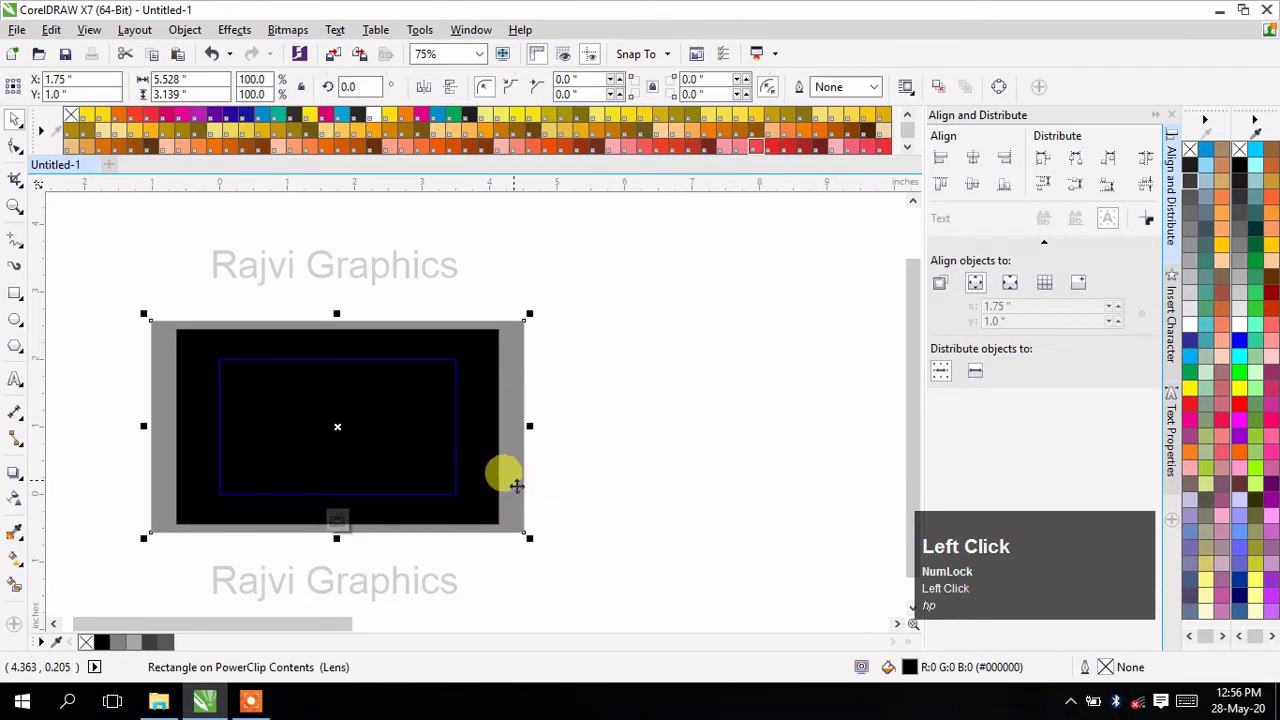
{"action": "left_click", "coordinate": [14, 498]}
{"action": "mouse_move", "coordinate": [322, 560]}
{"action": "left_mouse_down"}
{"action": "mouse_move", "coordinate": [357, 566]}
{"action": "mouse_move", "coordinate": [343, 557]}
{"action": "left_mouse_up"}
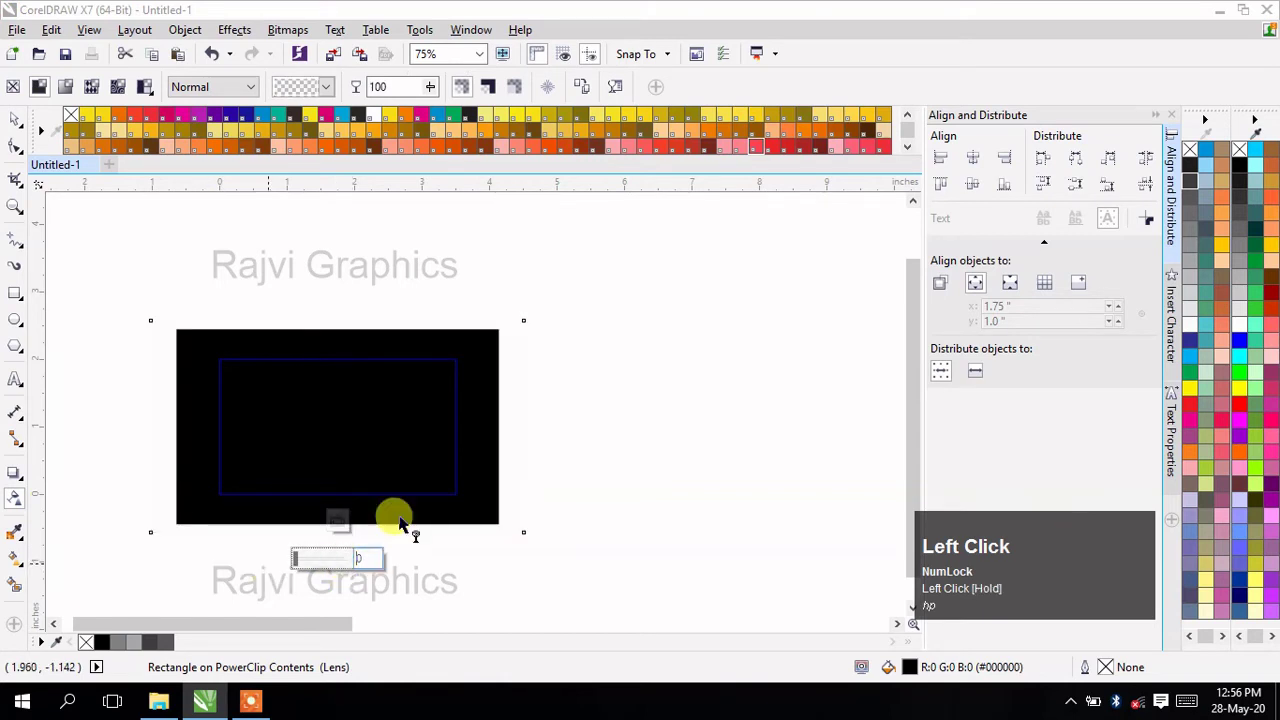
{"action": "left_click", "coordinate": [14, 120]}
{"action": "left_click", "coordinate": [430, 451]}
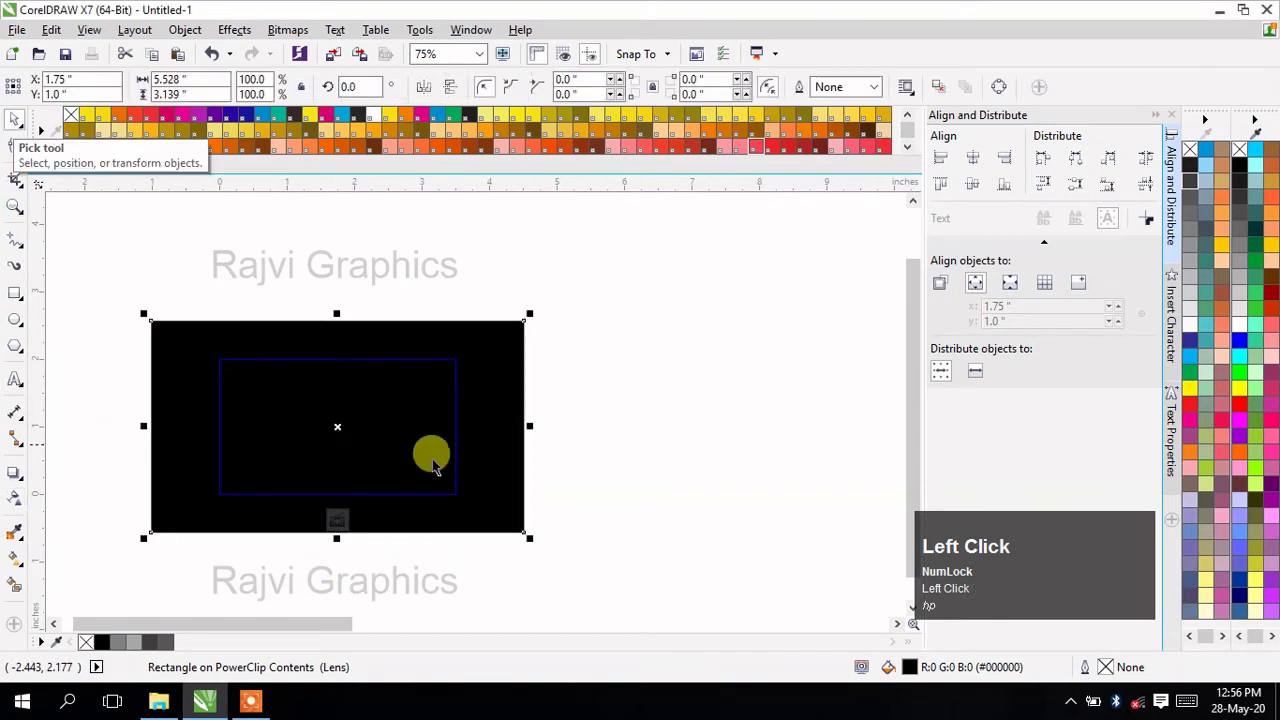
- Give the smaller black rectangle covering the pattern a uniform transparency of 48, finish editing the PowerClip, and deselect the card
{"action": "left_click", "coordinate": [573, 429]}
{"action": "left_click", "coordinate": [394, 437]}
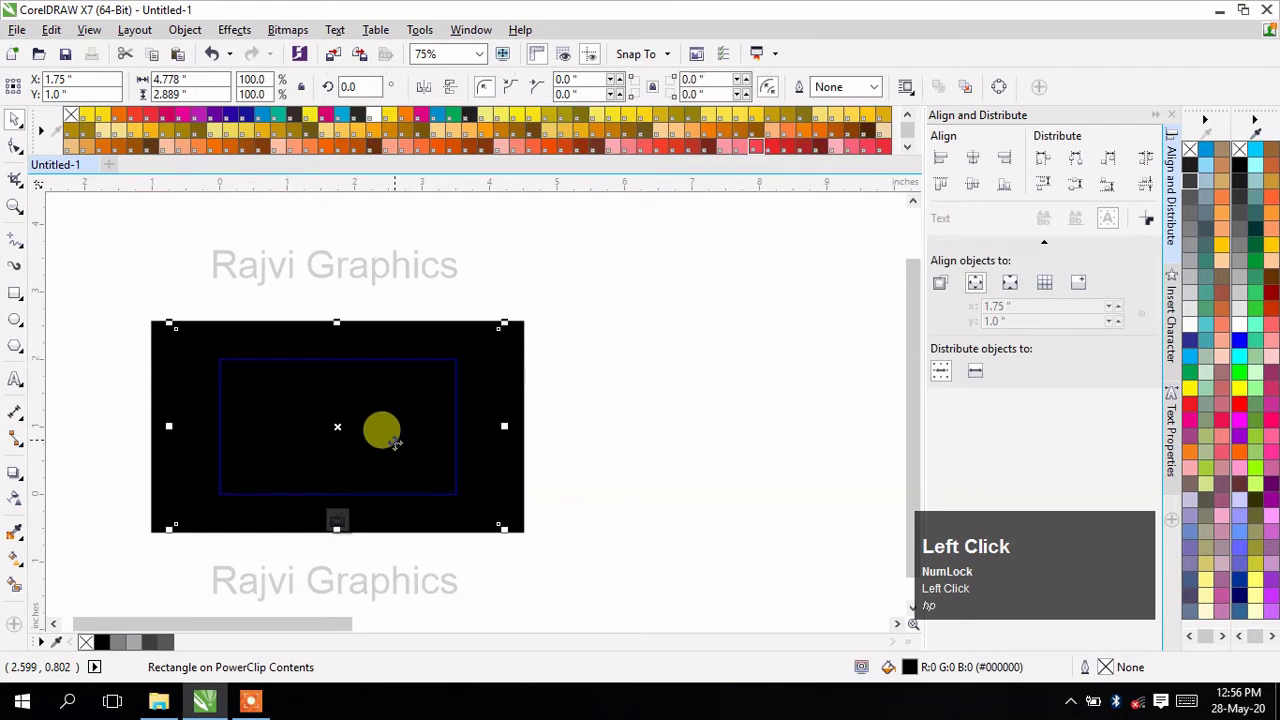
{"action": "left_click", "coordinate": [15, 498]}
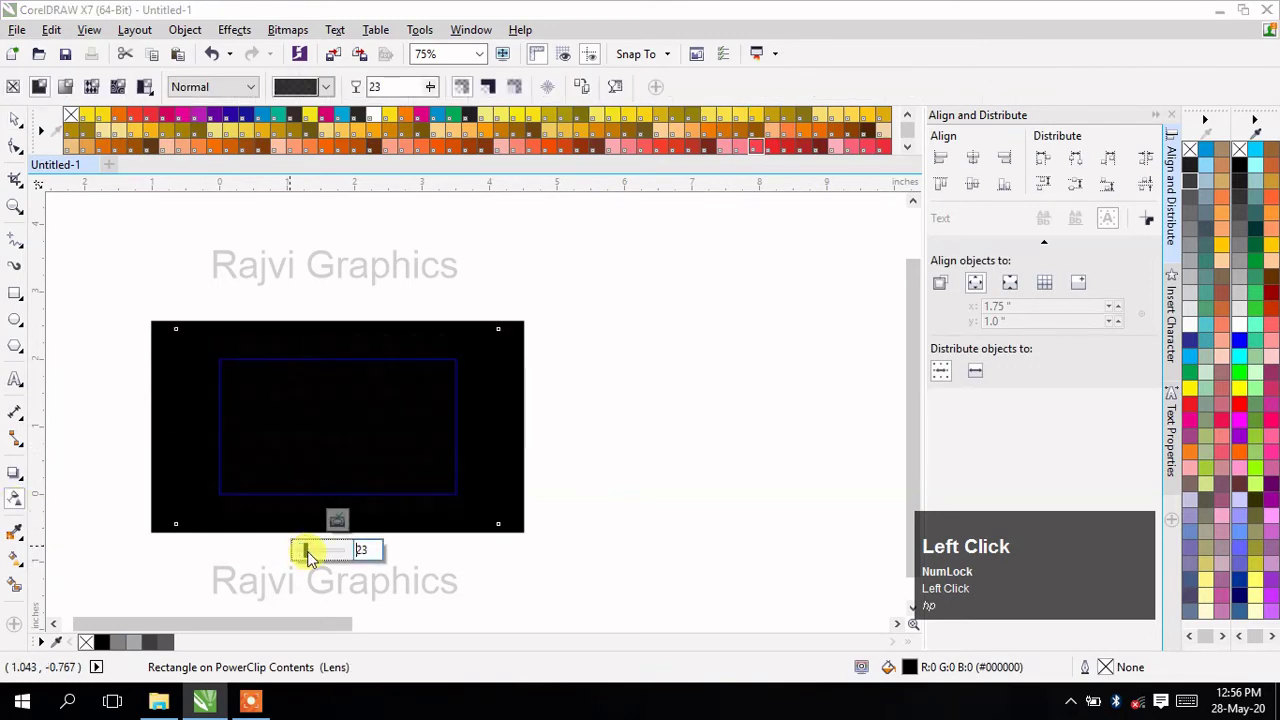
{"action": "left_click_drag", "start_coordinate": [311, 552], "coordinate": [320, 556]}
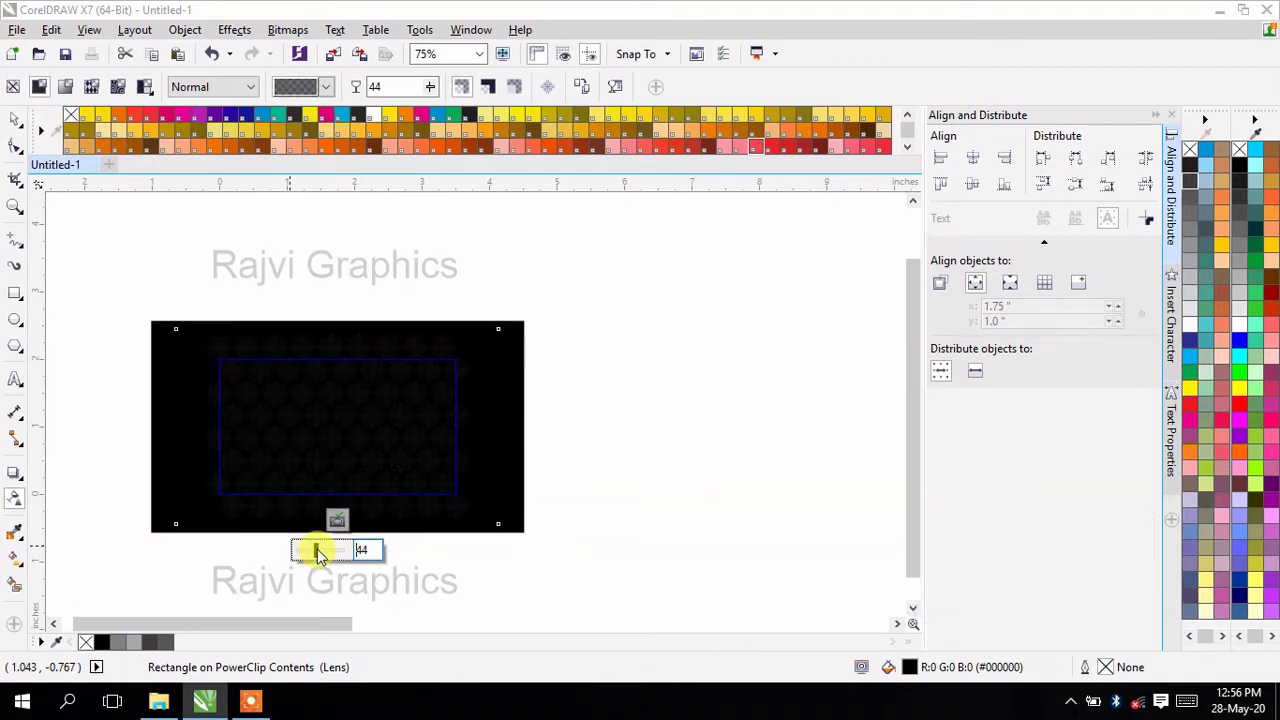
{"action": "left_click", "coordinate": [318, 552]}
{"action": "left_click_drag", "start_coordinate": [320, 556], "coordinate": [321, 556]}
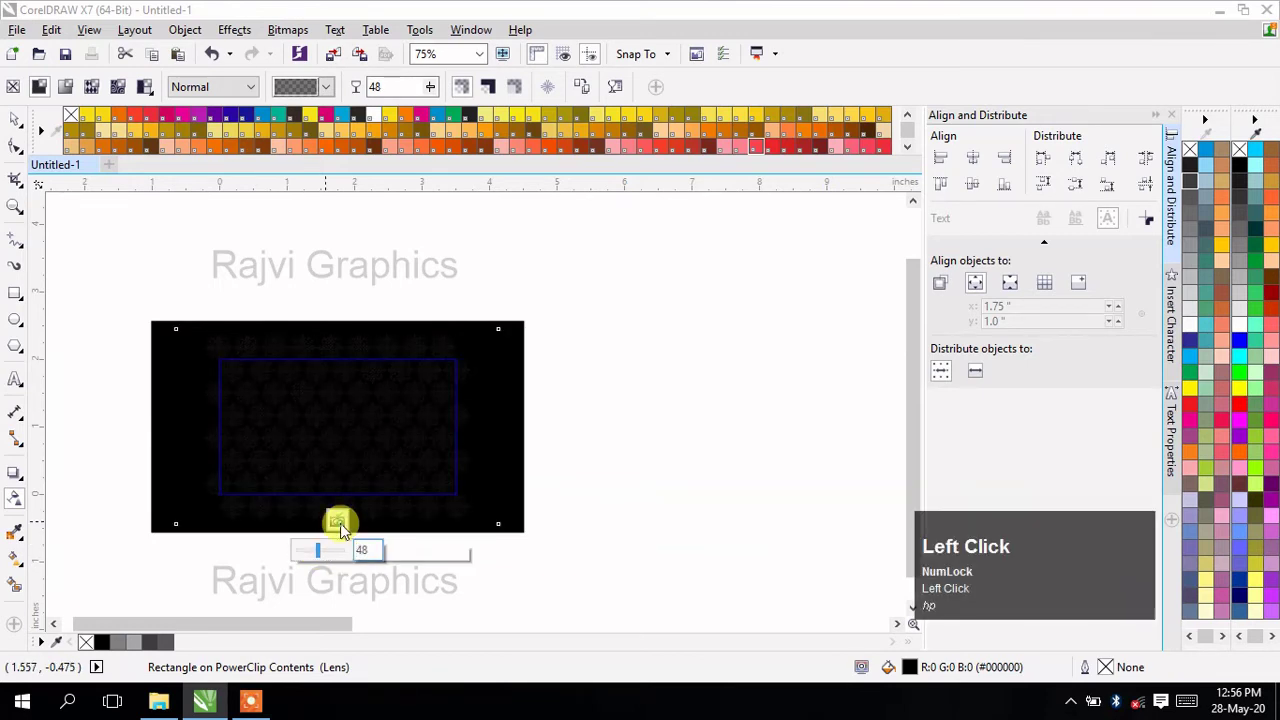
{"action": "left_click", "coordinate": [340, 523]}
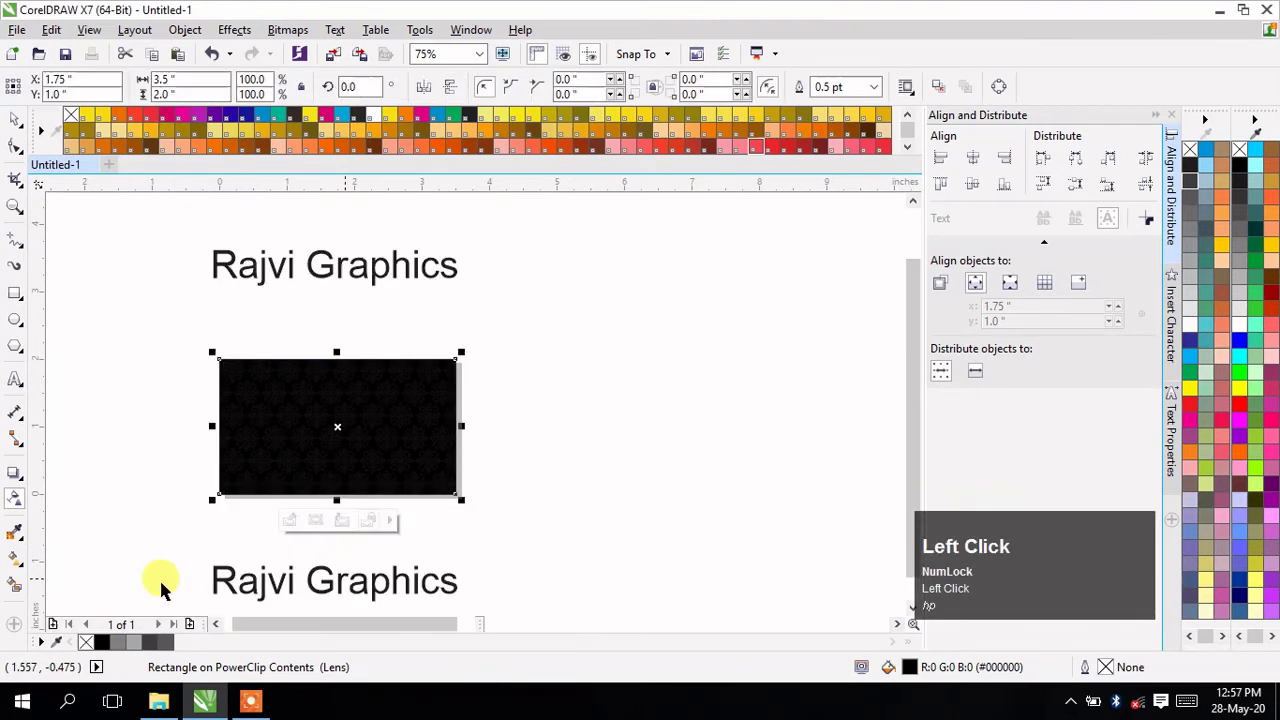
{"action": "left_click", "coordinate": [16, 120]}
{"action": "left_click", "coordinate": [466, 486]}
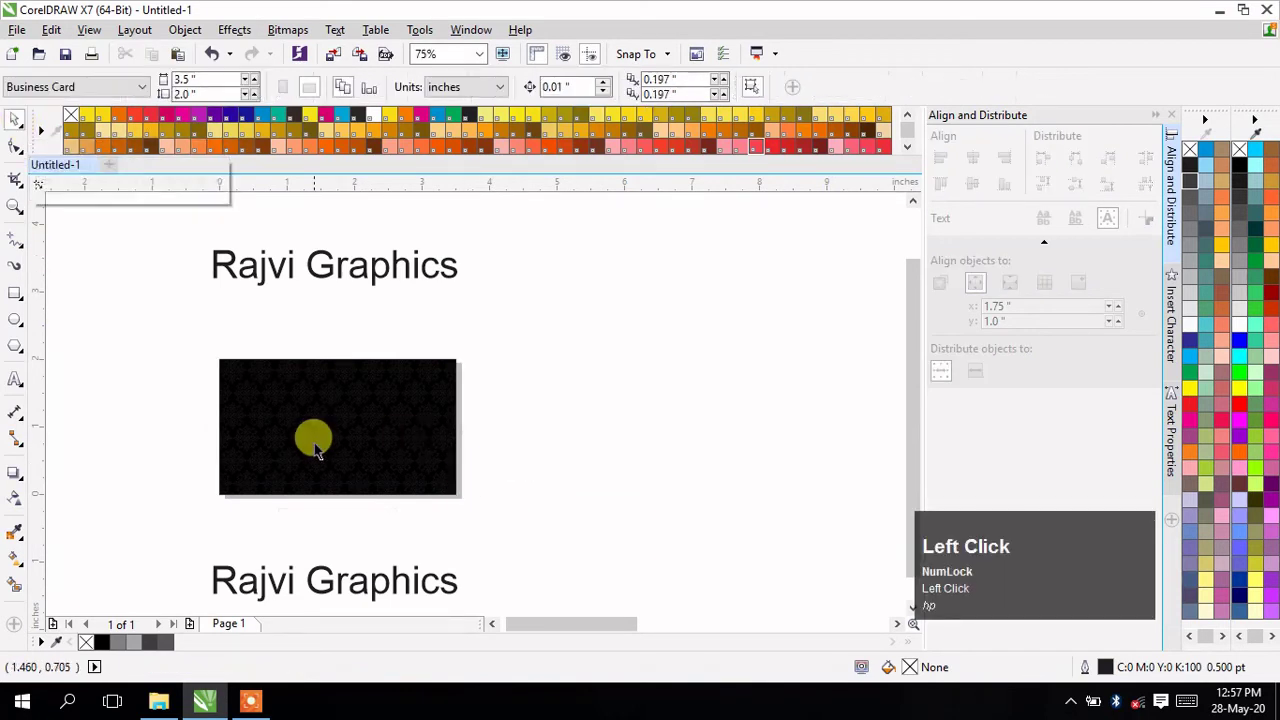
- Examine the card's ornamental pattern under the semi-transparent black overlay, both up close and as a whole
{"action": "scroll", "coordinate": [311, 439], "scroll_direction": "up", "scroll_amount": 2}
{"action": "left_click_drag", "start_coordinate": [540, 626], "coordinate": [528, 631]}
{"action": "left_click_drag", "start_coordinate": [916, 452], "coordinate": [916, 474]}
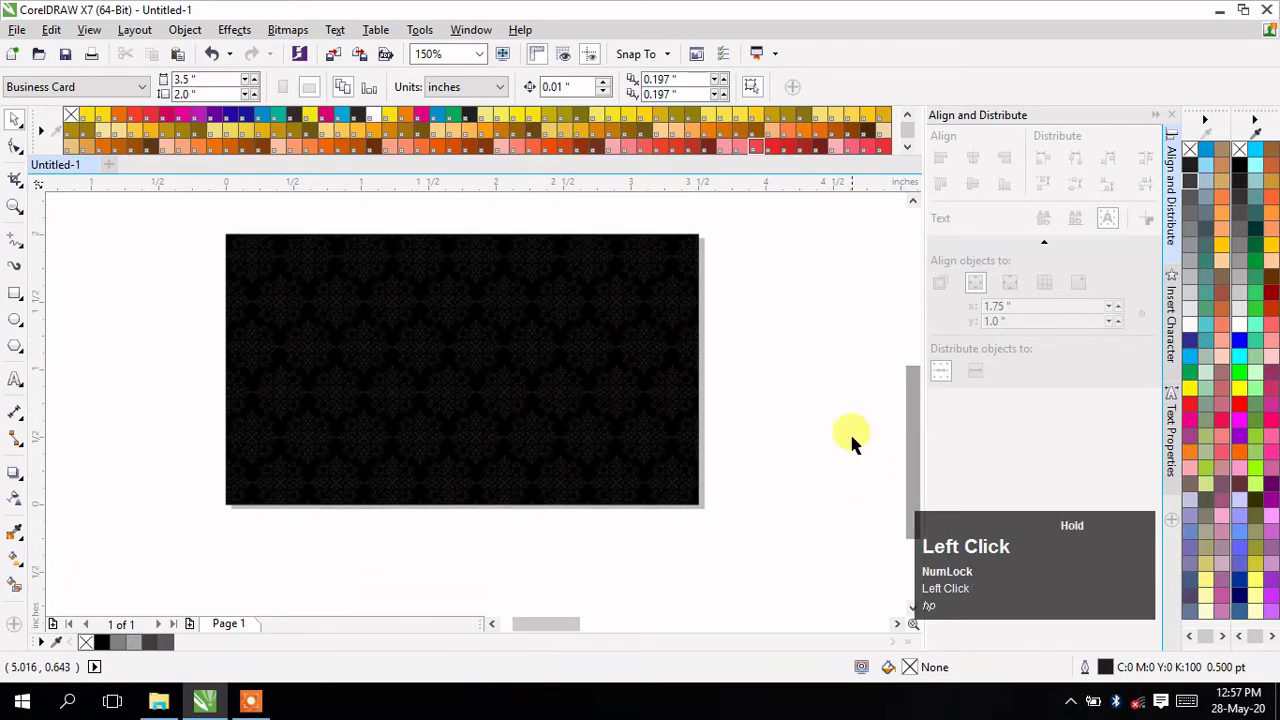
{"action": "scroll", "coordinate": [476, 336], "scroll_direction": "up", "scroll_amount": 2}
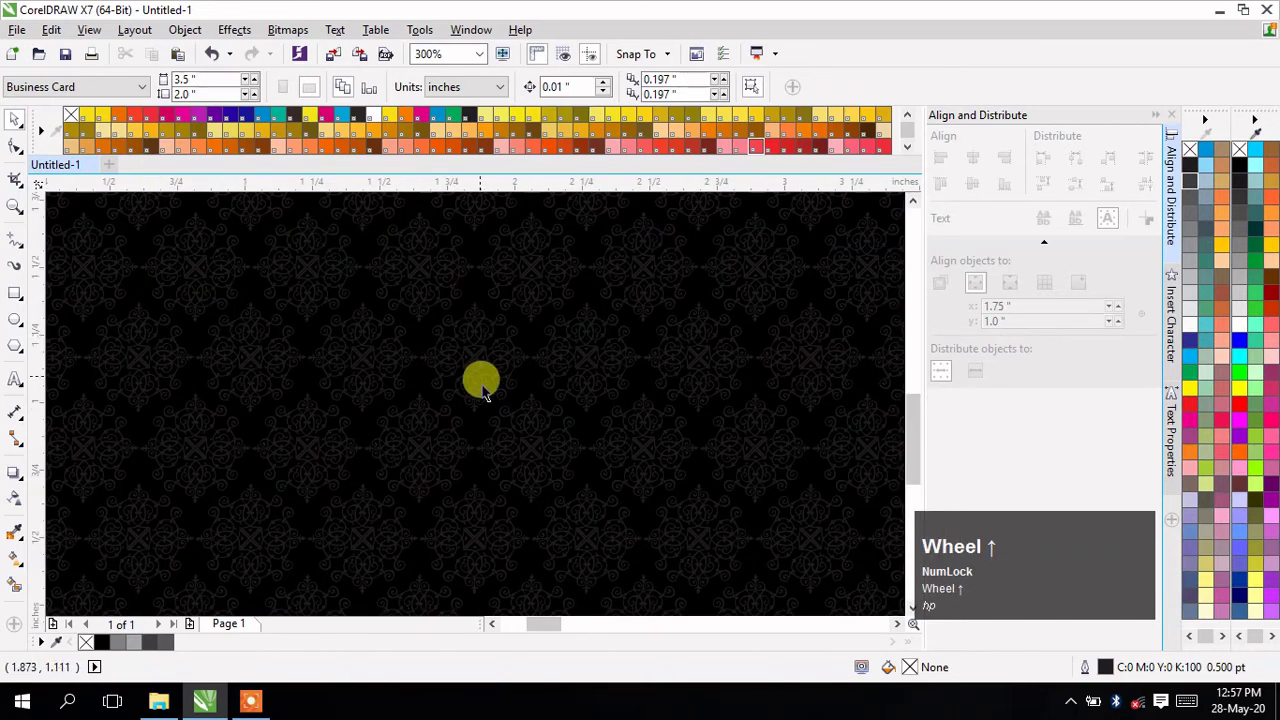
{"action": "scroll", "coordinate": [480, 377], "scroll_direction": "down", "scroll_amount": 2}
{"action": "left_click_drag", "start_coordinate": [546, 623], "coordinate": [545, 590]}
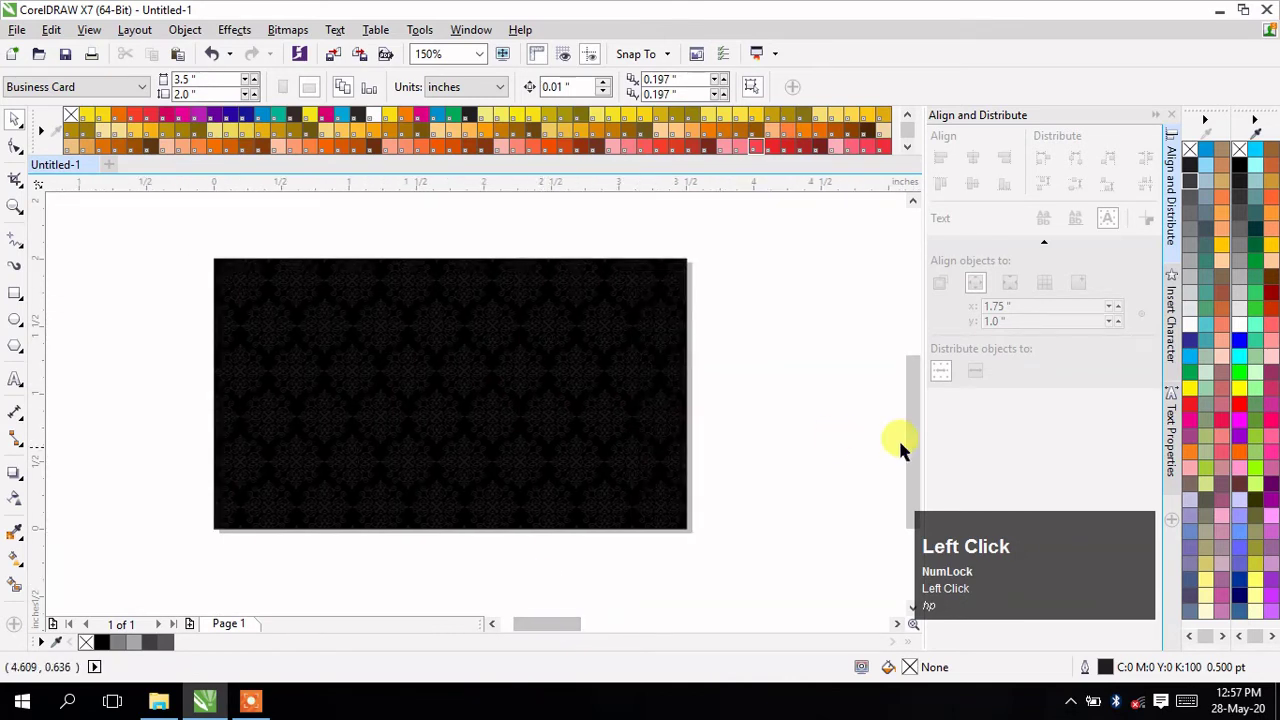
{"action": "left_click_drag", "start_coordinate": [912, 428], "coordinate": [914, 445]}
- Move the two gold ornaments and the gold-edged black band from the far pasteboard to near the card, centred about X 6.89, Y 4.76 inches
{"action": "scroll", "coordinate": [630, 480], "scroll_direction": "down", "scroll_amount": 1}
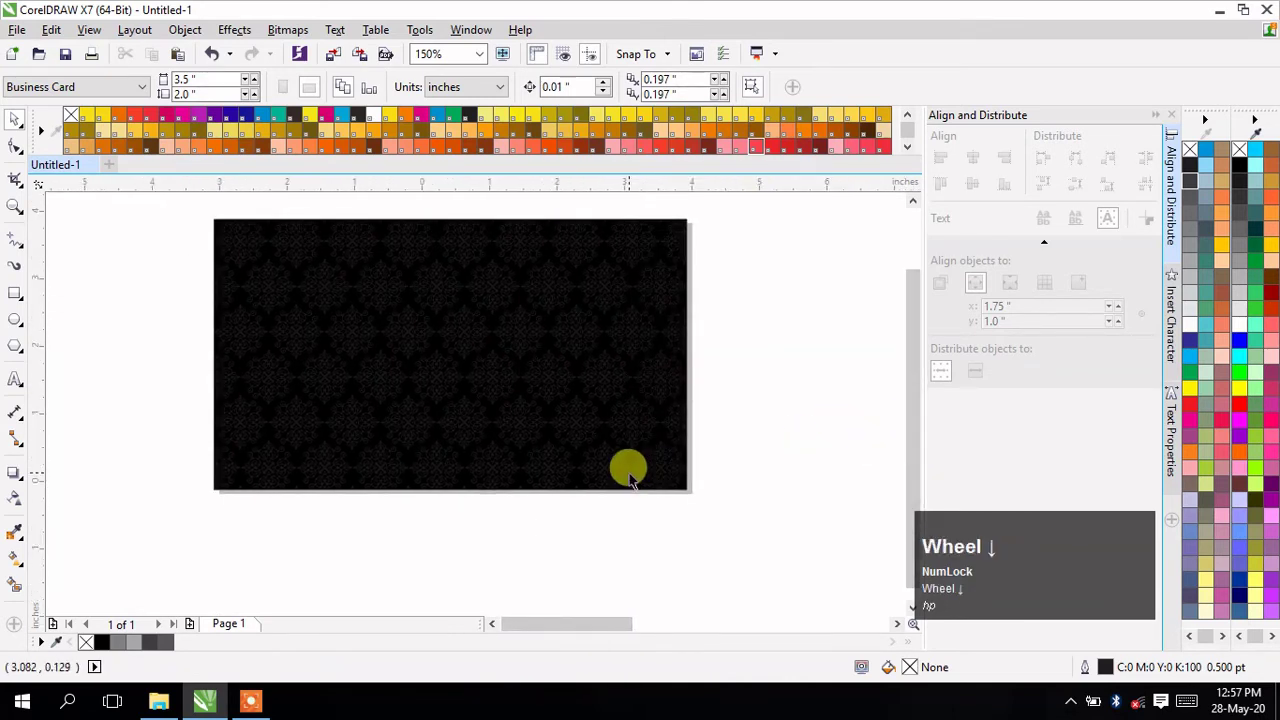
{"action": "left_click", "coordinate": [623, 621]}
{"action": "scroll", "coordinate": [624, 490], "scroll_direction": "down", "scroll_amount": 1}
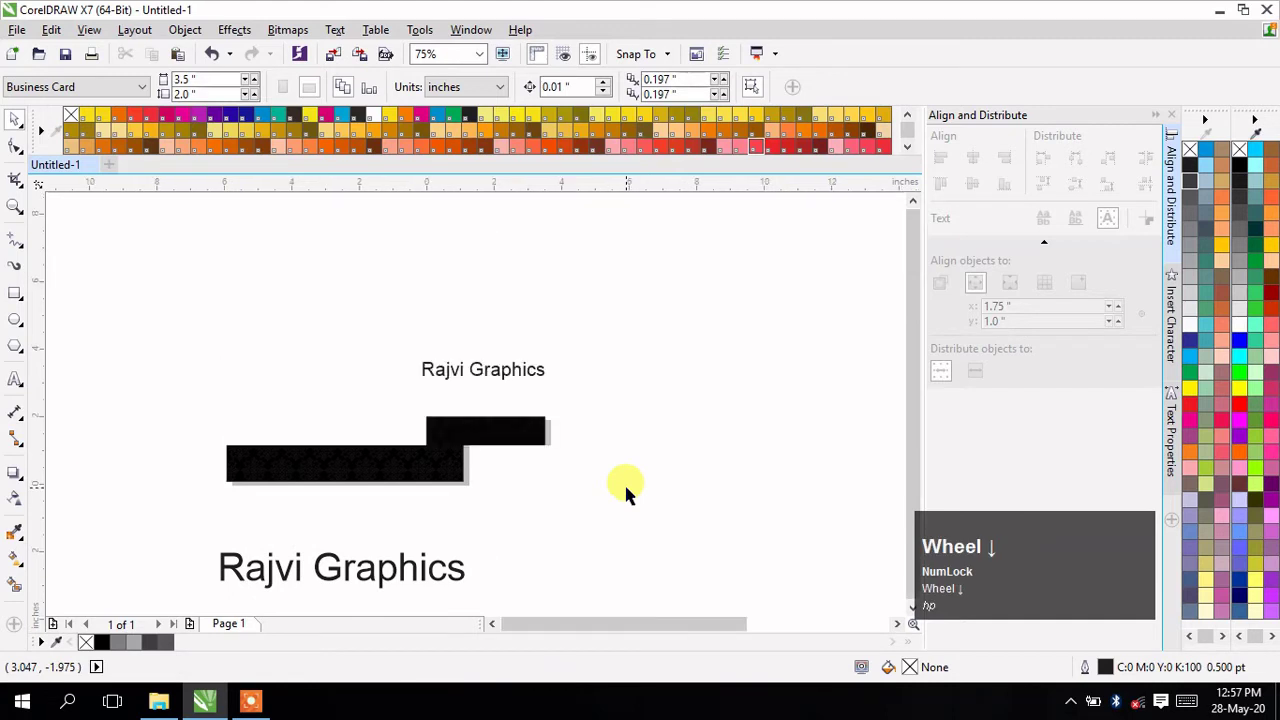
{"action": "scroll", "coordinate": [645, 545], "scroll_direction": "down", "scroll_amount": 1}
{"action": "left_click", "coordinate": [732, 625]}
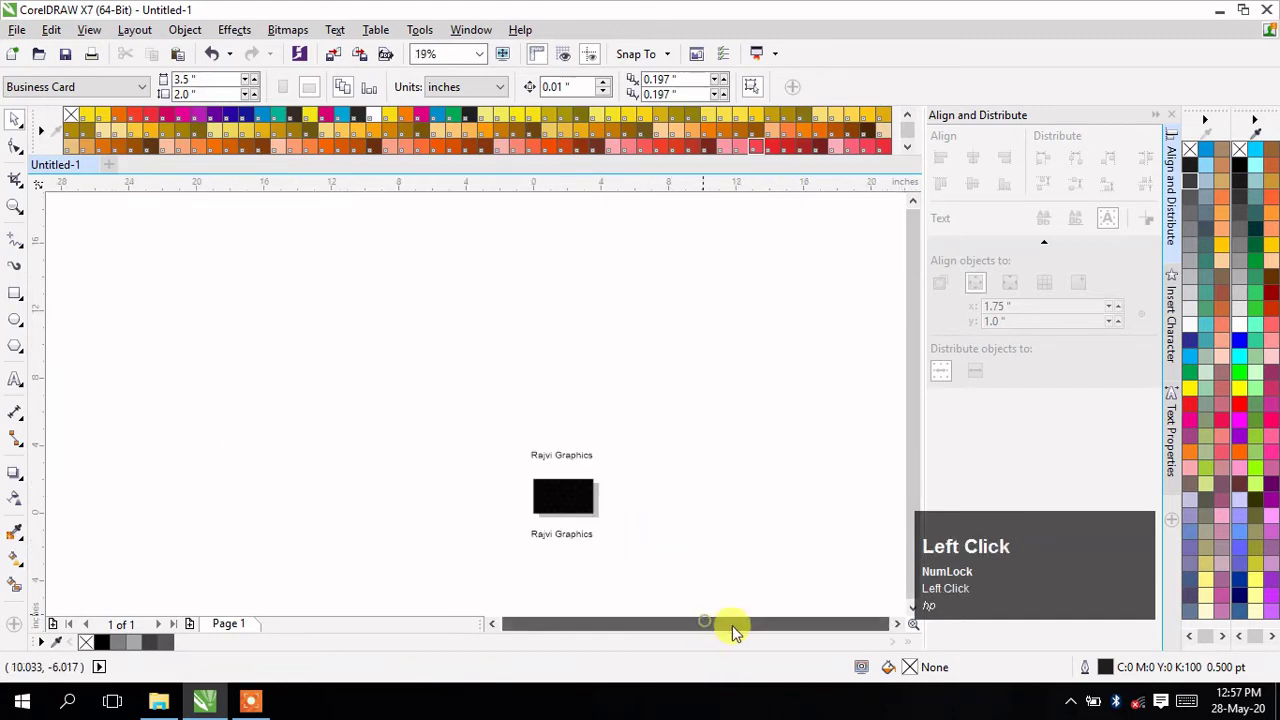
{"action": "left_click", "coordinate": [896, 624]}
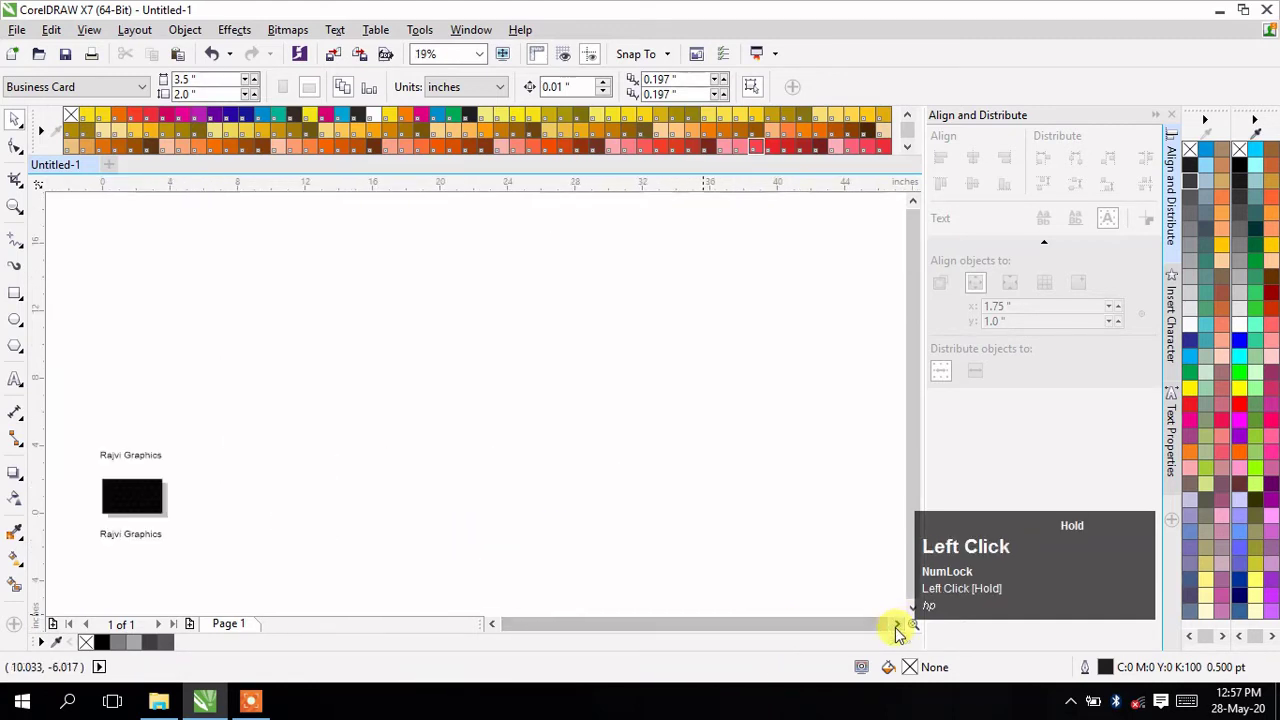
{"action": "left_click_drag", "start_coordinate": [896, 631], "coordinate": [897, 626]}
{"action": "left_click_drag", "start_coordinate": [498, 443], "coordinate": [631, 514]}
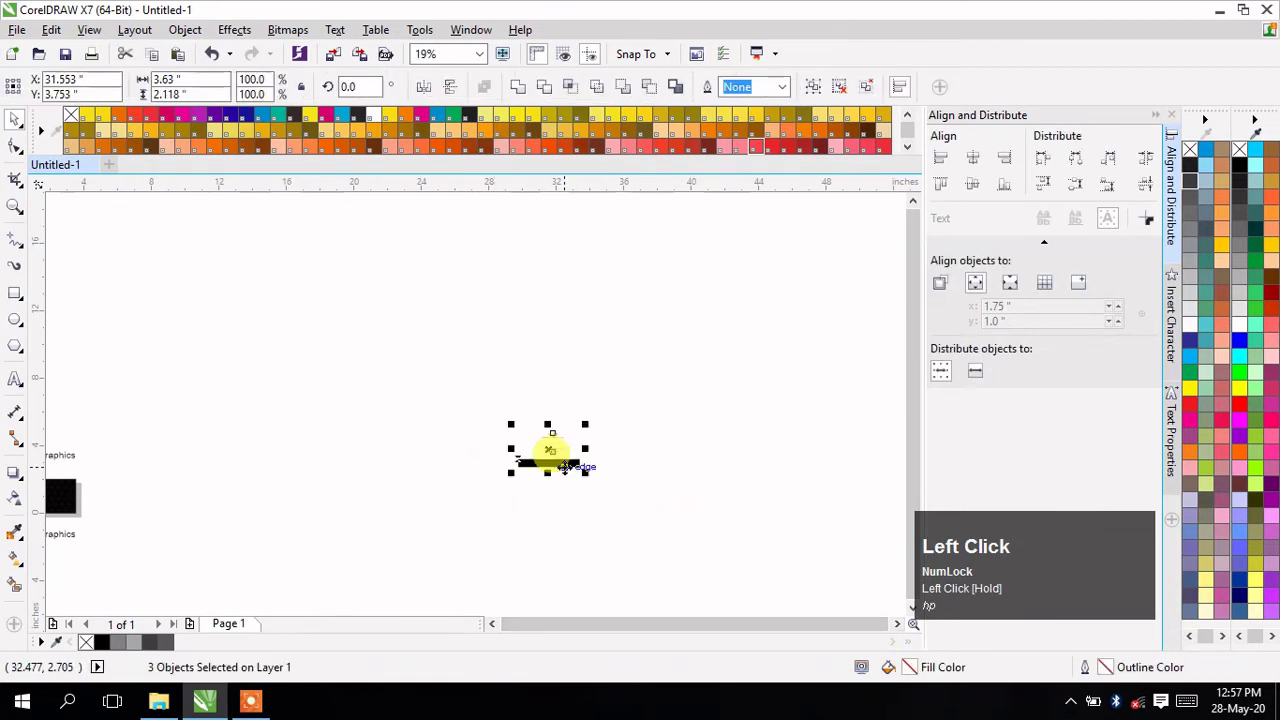
{"action": "left_click_drag", "start_coordinate": [551, 449], "coordinate": [148, 450]}
{"action": "left_click", "coordinate": [491, 623]}
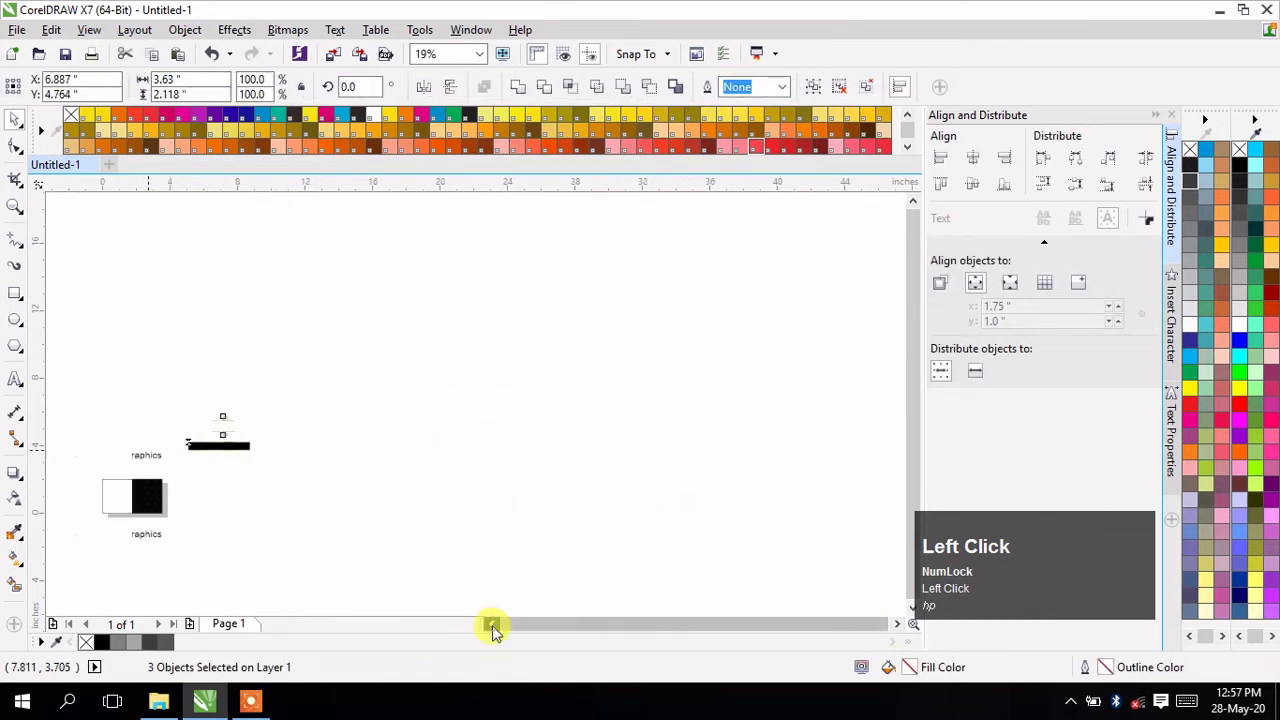
{"action": "left_click", "coordinate": [528, 578]}
- Move the gold-edged black band away from the ornaments to directly beside the card, centred about X 5.96, Y 1.34 inches
{"action": "scroll", "coordinate": [526, 486], "scroll_direction": "up", "scroll_amount": 4}
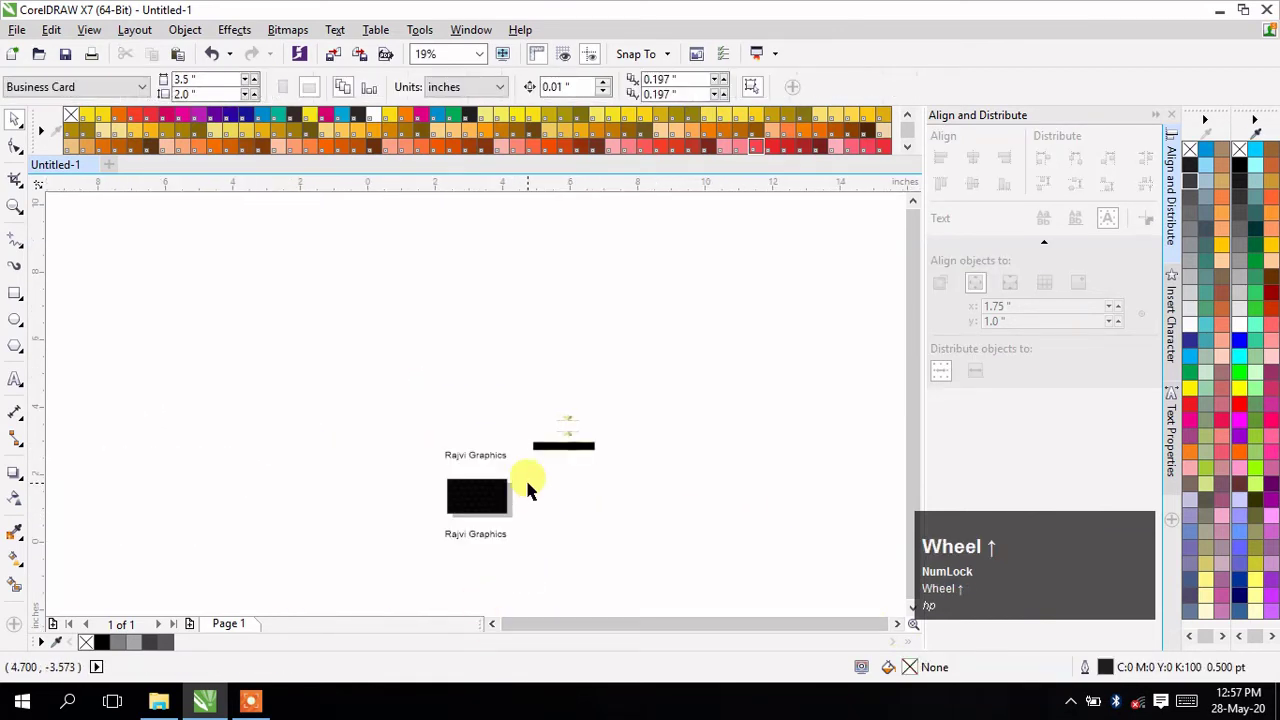
{"action": "left_click_drag", "start_coordinate": [912, 428], "coordinate": [914, 443]}
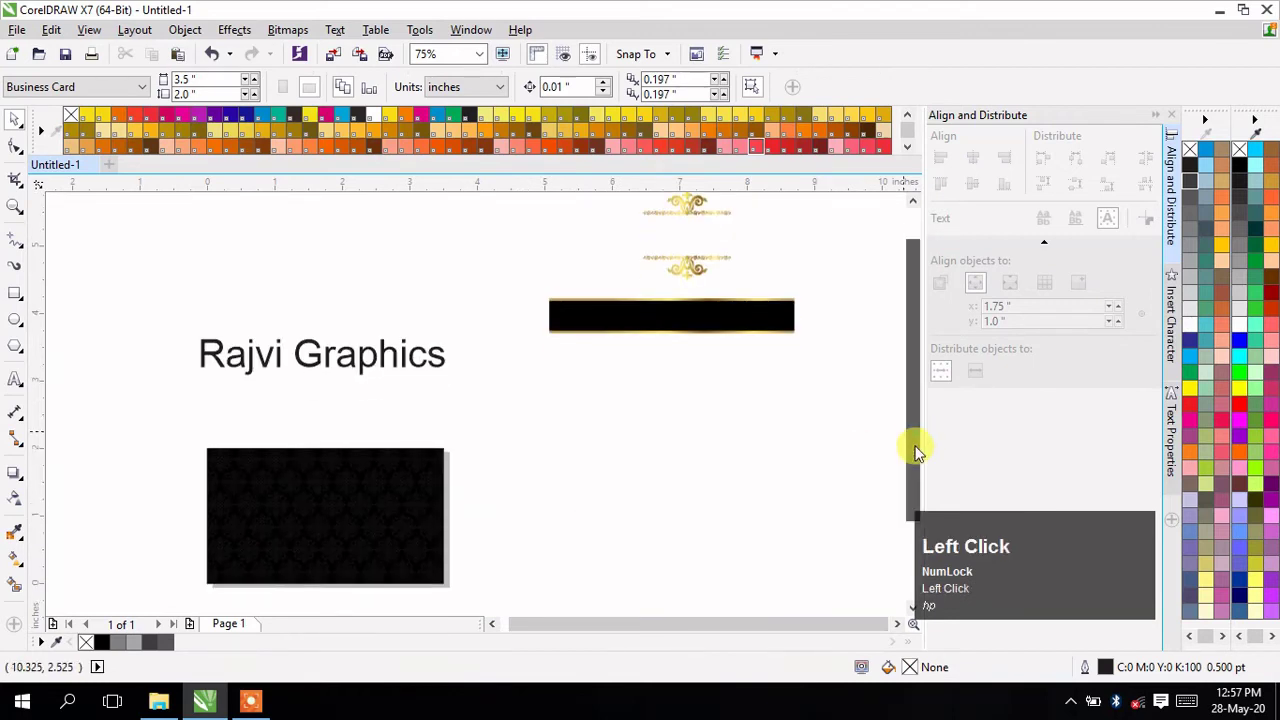
{"action": "left_click", "coordinate": [650, 303]}
{"action": "left_click_drag", "start_coordinate": [628, 336], "coordinate": [566, 485]}
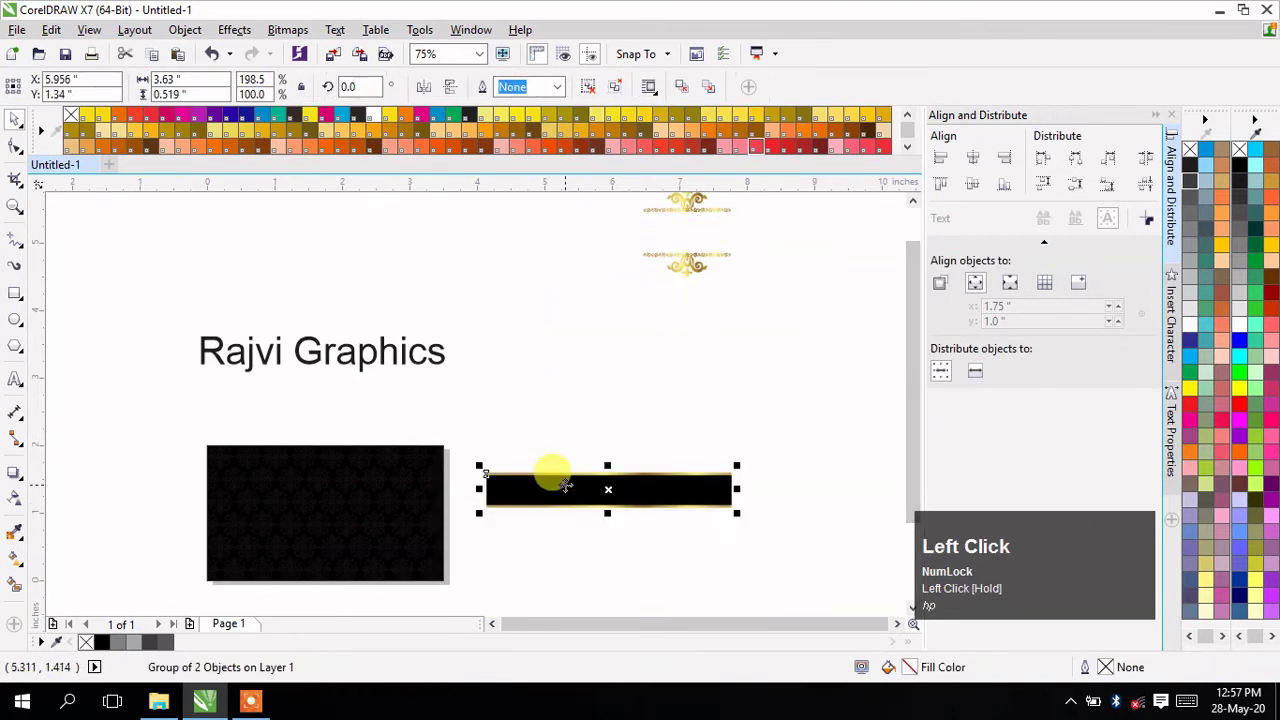
- Centre the gold-edged black band vertically on the card, then PowerClip it inside the card and deselect
{"action": "left_click", "coordinate": [366, 520], "text": "shift"}
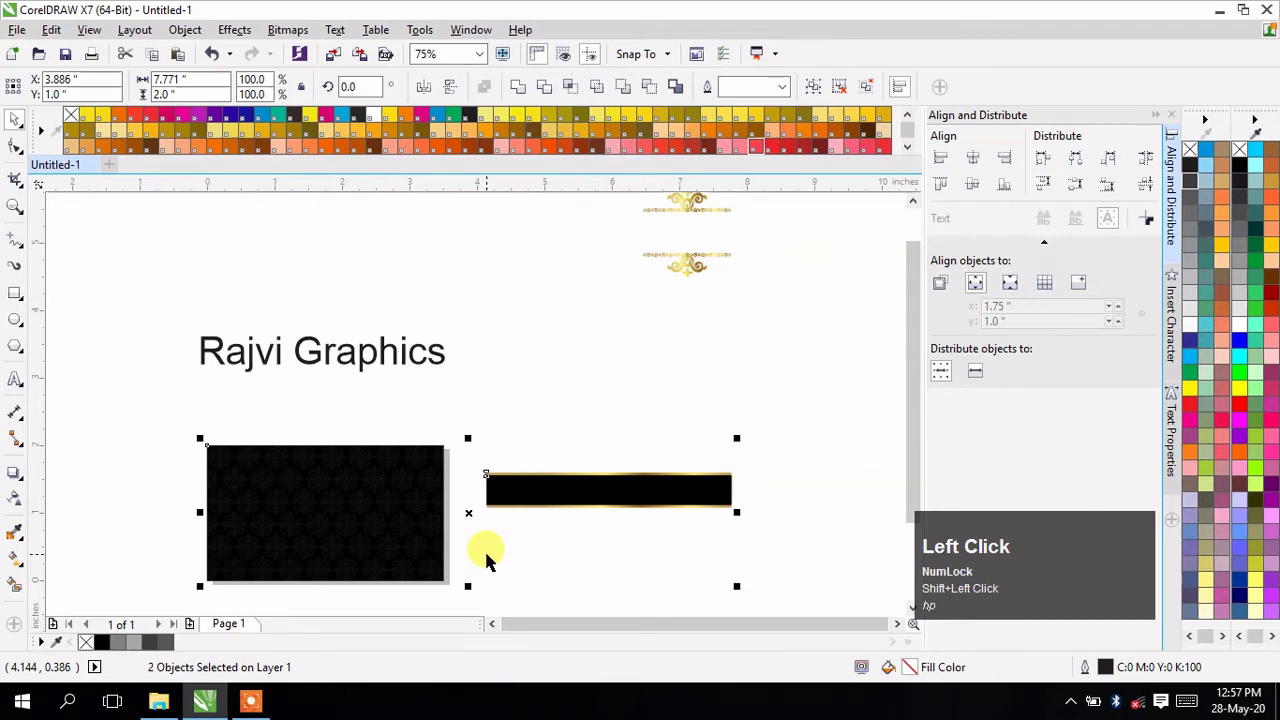
{"action": "key", "text": "e"}
{"action": "left_click", "coordinate": [566, 490]}
{"action": "left_click", "coordinate": [557, 502]}
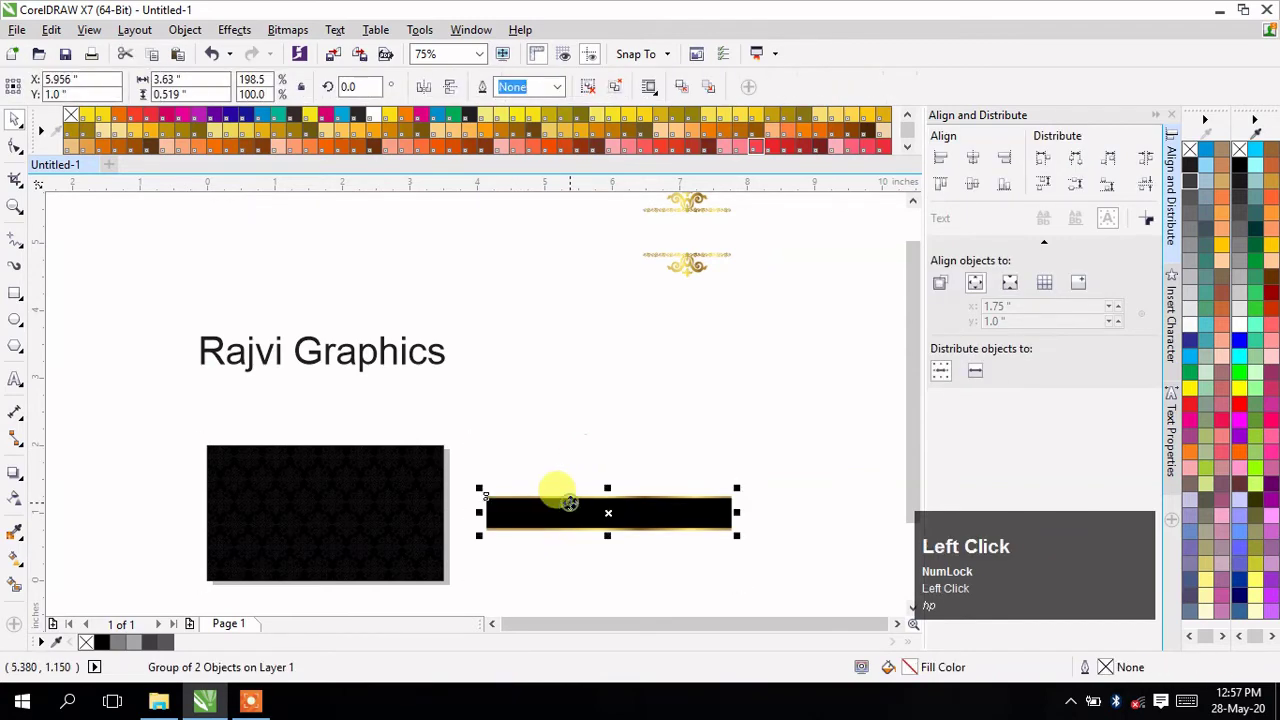
{"action": "right_click", "coordinate": [569, 503]}
{"action": "left_click", "coordinate": [635, 47]}
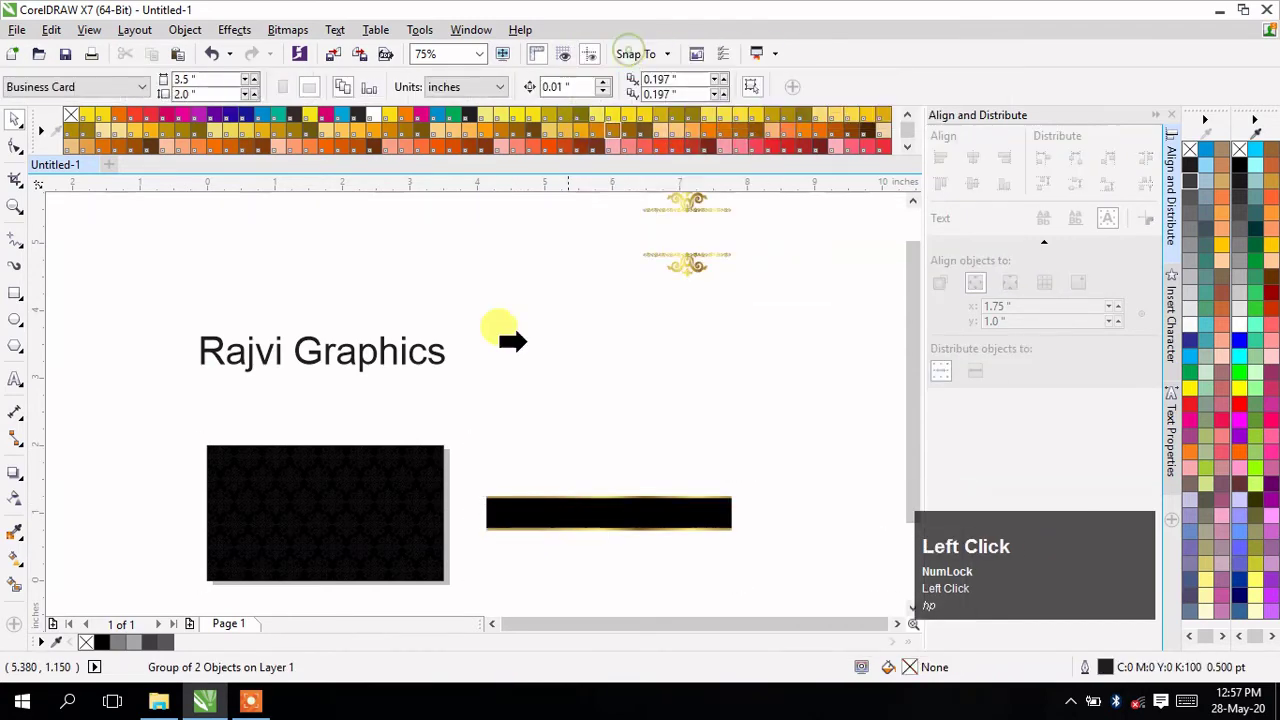
{"action": "left_click", "coordinate": [288, 510]}
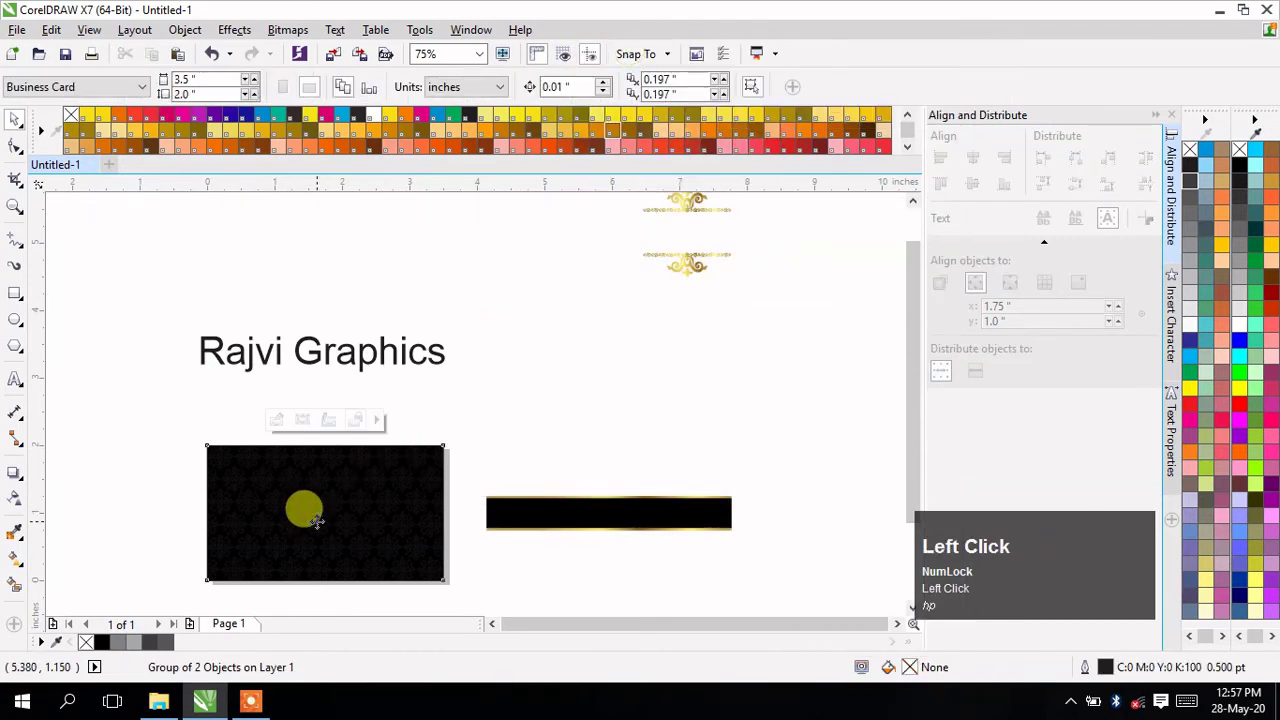
{"action": "left_click", "coordinate": [490, 626]}
{"action": "left_click_drag", "start_coordinate": [914, 471], "coordinate": [916, 516]}
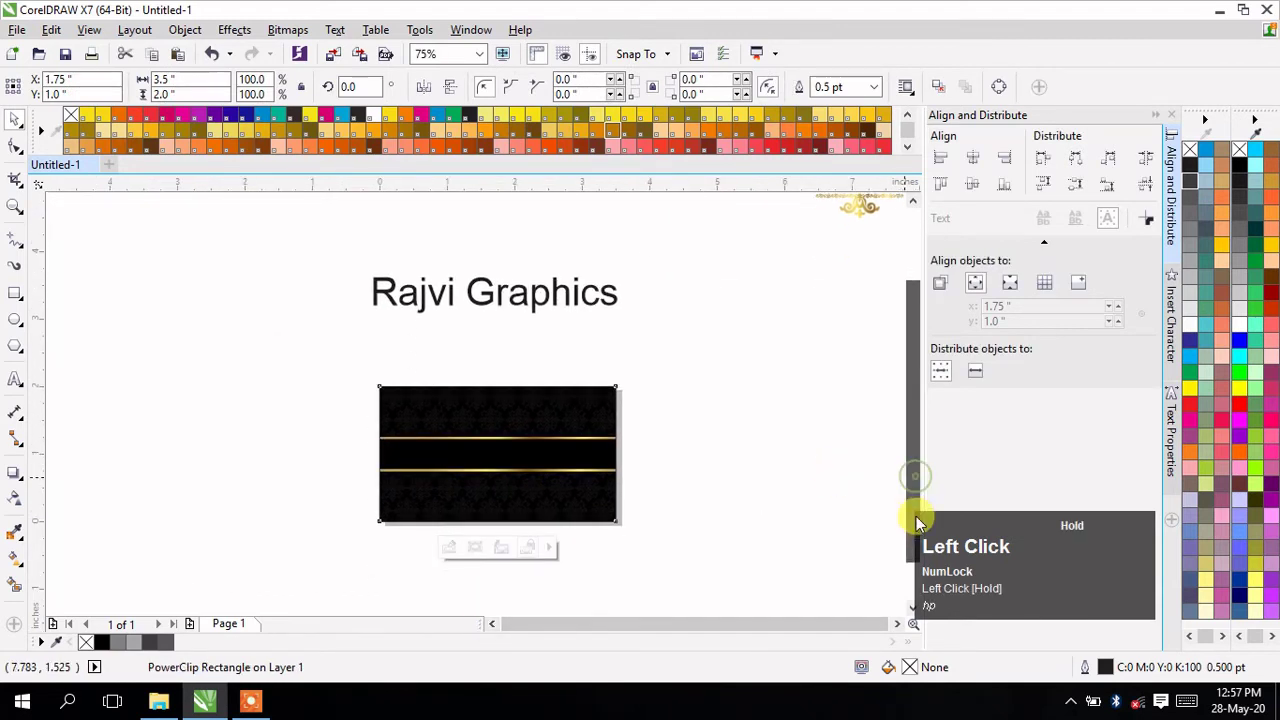
{"action": "left_click", "coordinate": [728, 463]}
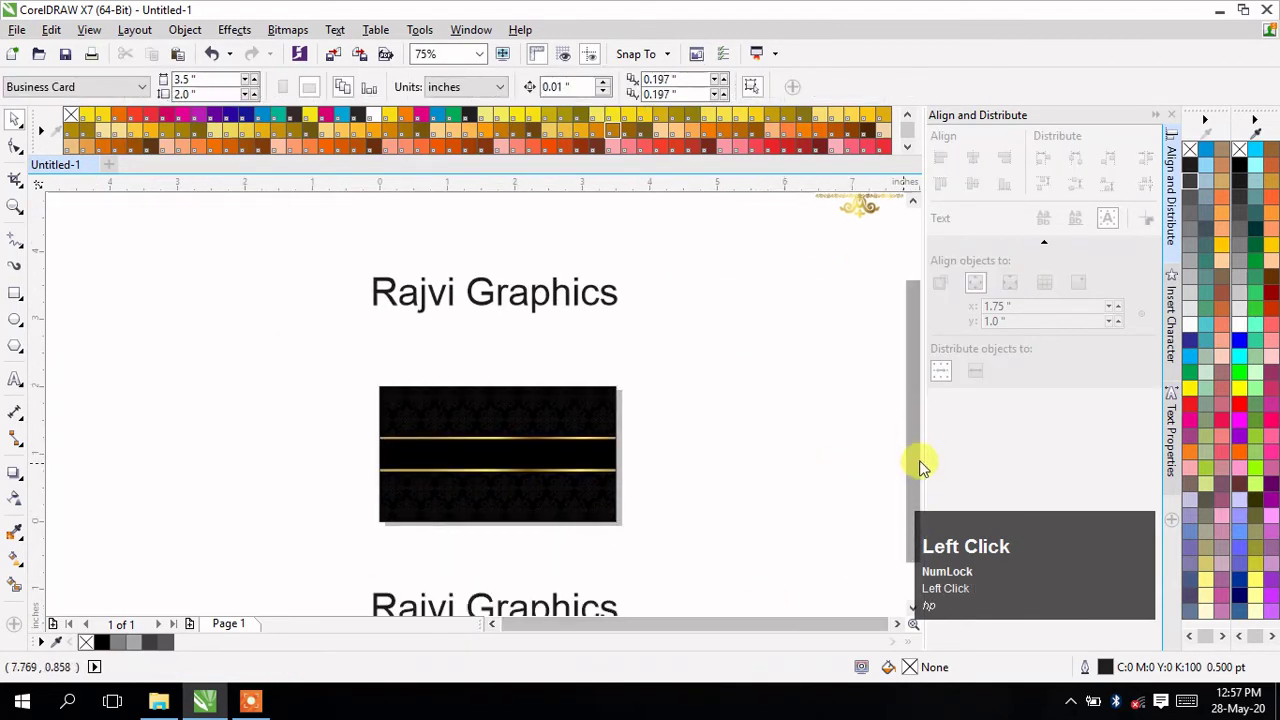
- Move the two gold ornaments together onto the card, above and below the band, centred about X 1.77, Y 0.98 inches
{"action": "left_click_drag", "start_coordinate": [917, 466], "coordinate": [910, 449]}
{"action": "left_click", "coordinate": [860, 229]}
{"action": "left_click_drag", "start_coordinate": [897, 222], "coordinate": [909, 200]}
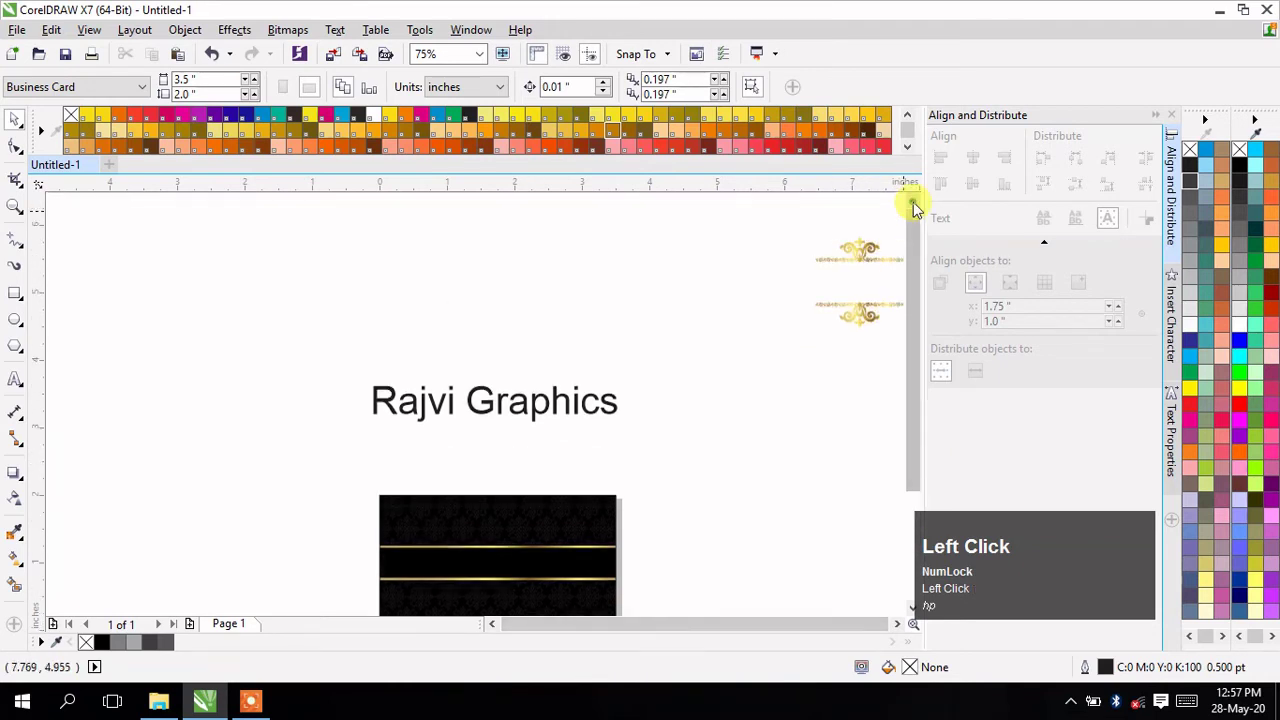
{"action": "left_click", "coordinate": [868, 312], "text": "shift"}
{"action": "left_click_drag", "start_coordinate": [860, 314], "coordinate": [500, 598]}
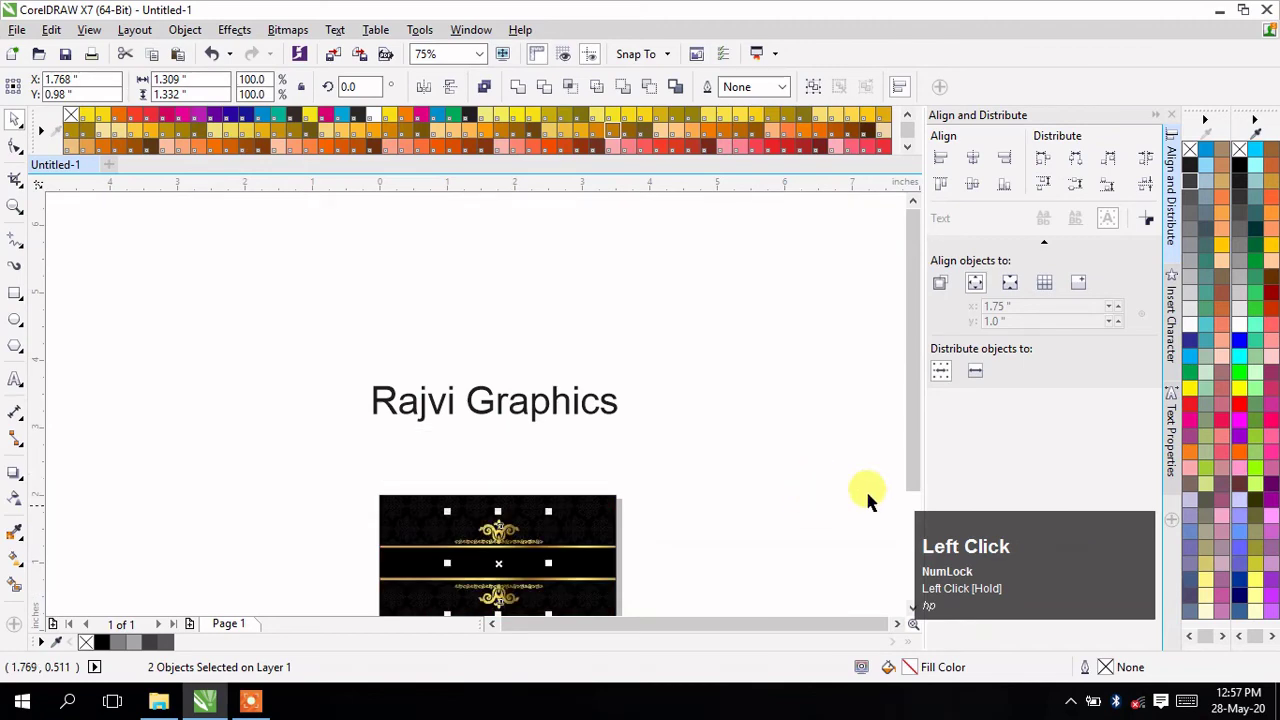
{"action": "left_click", "coordinate": [912, 481]}
{"action": "left_click", "coordinate": [910, 503]}
{"action": "left_click", "coordinate": [698, 497]}
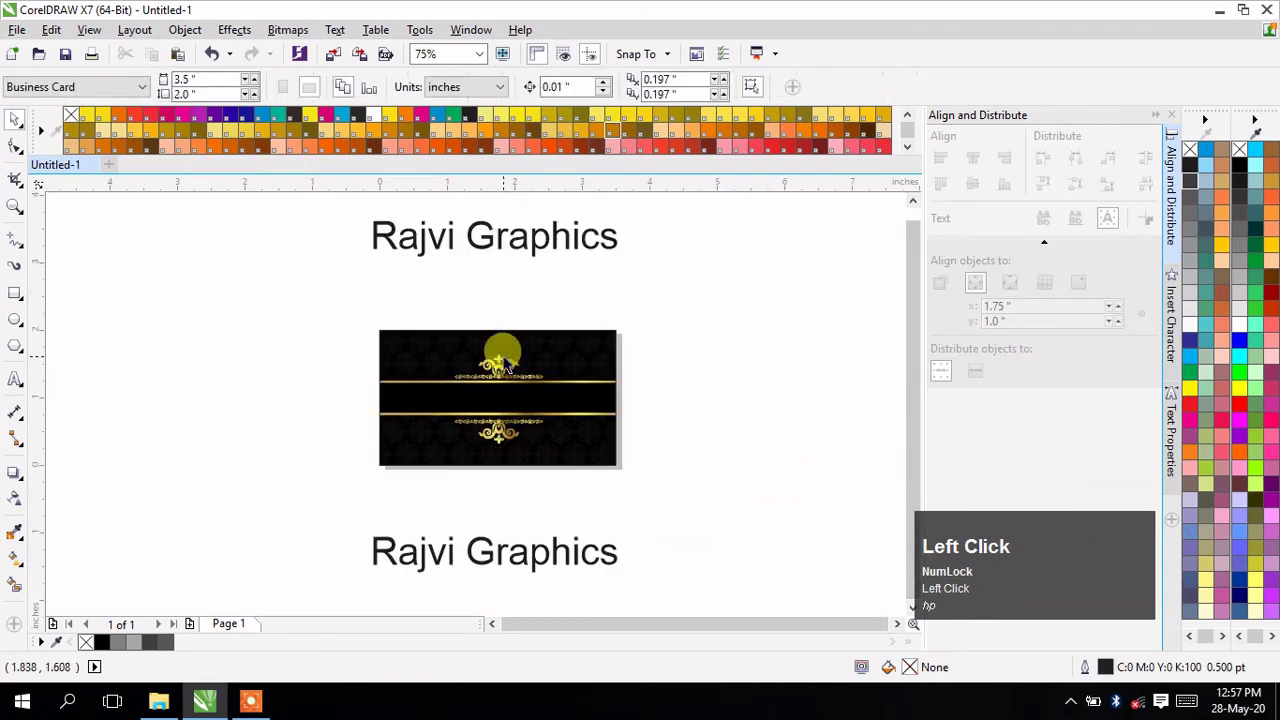
- Group the two gold ornaments and centre the group vertically on the card
{"action": "scroll", "coordinate": [500, 351], "scroll_direction": "up", "scroll_amount": 3}
{"action": "left_click", "coordinate": [512, 450], "text": "shift"}
{"action": "left_click", "coordinate": [496, 500], "text": "shift"}
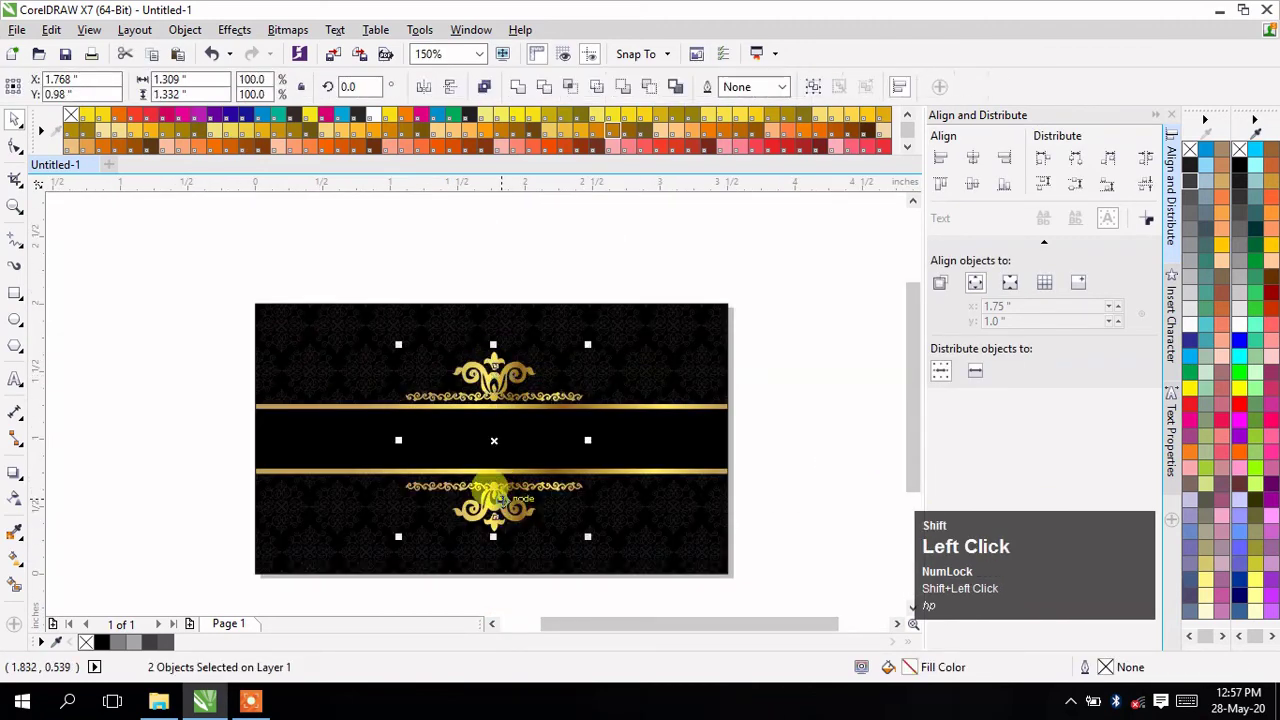
{"action": "key", "text": "ctrl+g"}
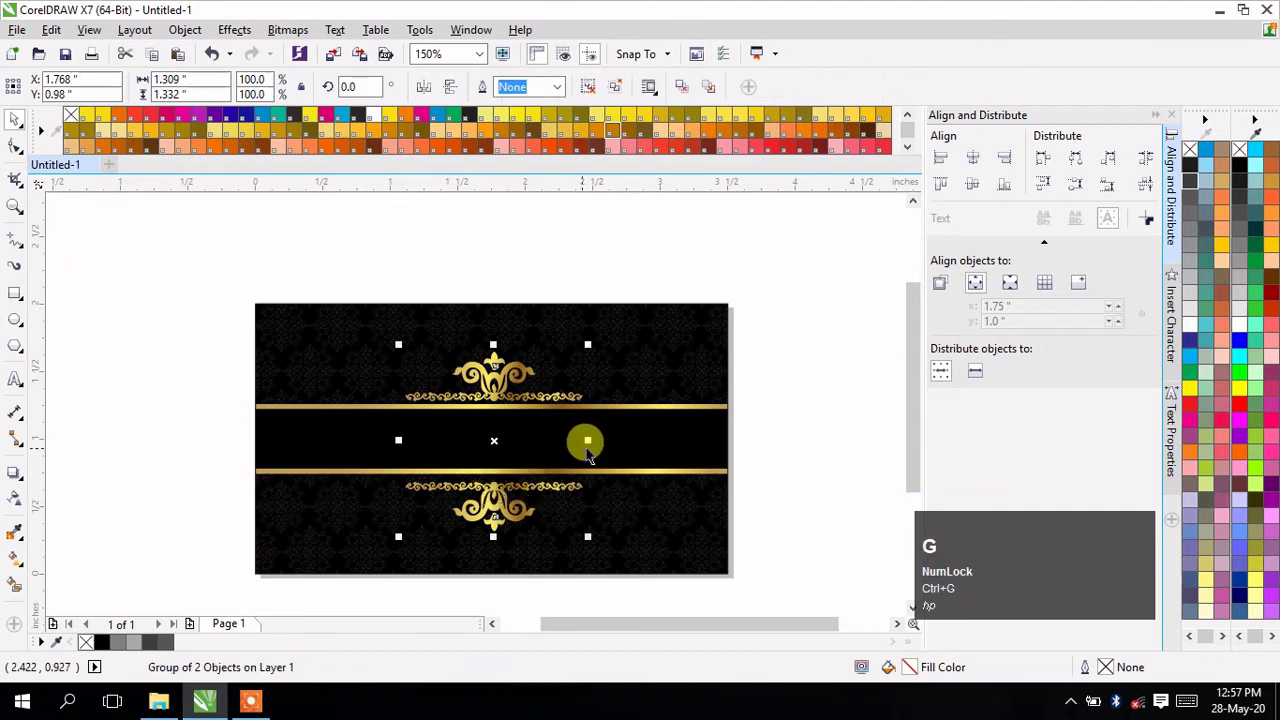
{"action": "left_click", "coordinate": [673, 368], "text": "shift"}
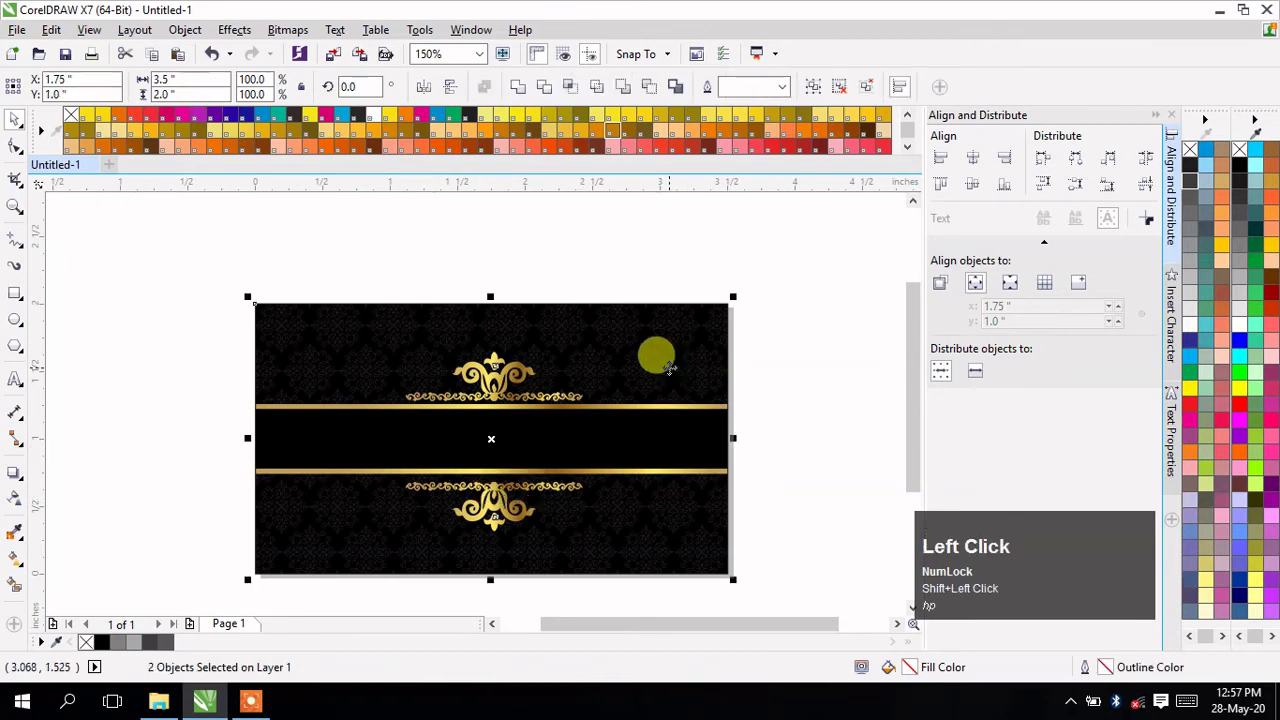
{"action": "key", "text": "e"}
{"action": "left_click", "coordinate": [823, 432]}
- Add the artistic text "Rajvi Graphics" on the black band, starting about X 0.34, Y 0.99 inches
{"action": "left_click_drag", "start_coordinate": [678, 625], "coordinate": [818, 527]}
{"action": "left_click_drag", "start_coordinate": [910, 470], "coordinate": [911, 486]}
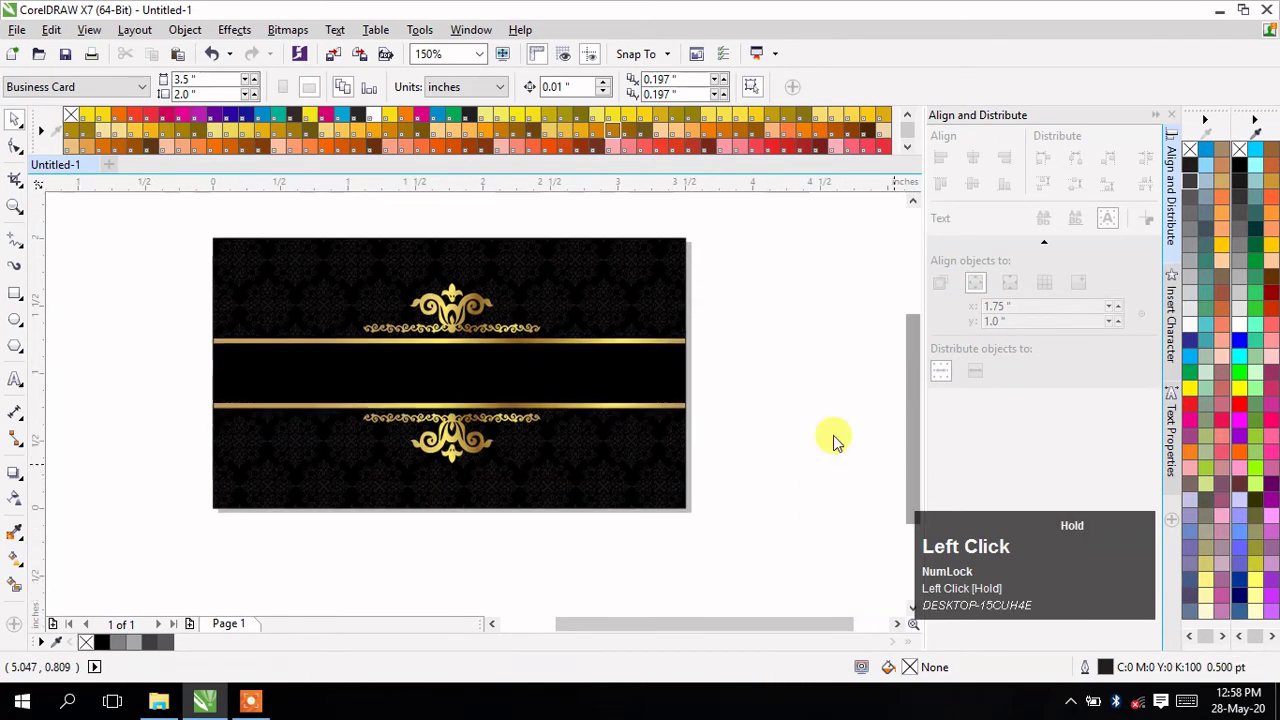
{"action": "left_click", "coordinate": [15, 385]}
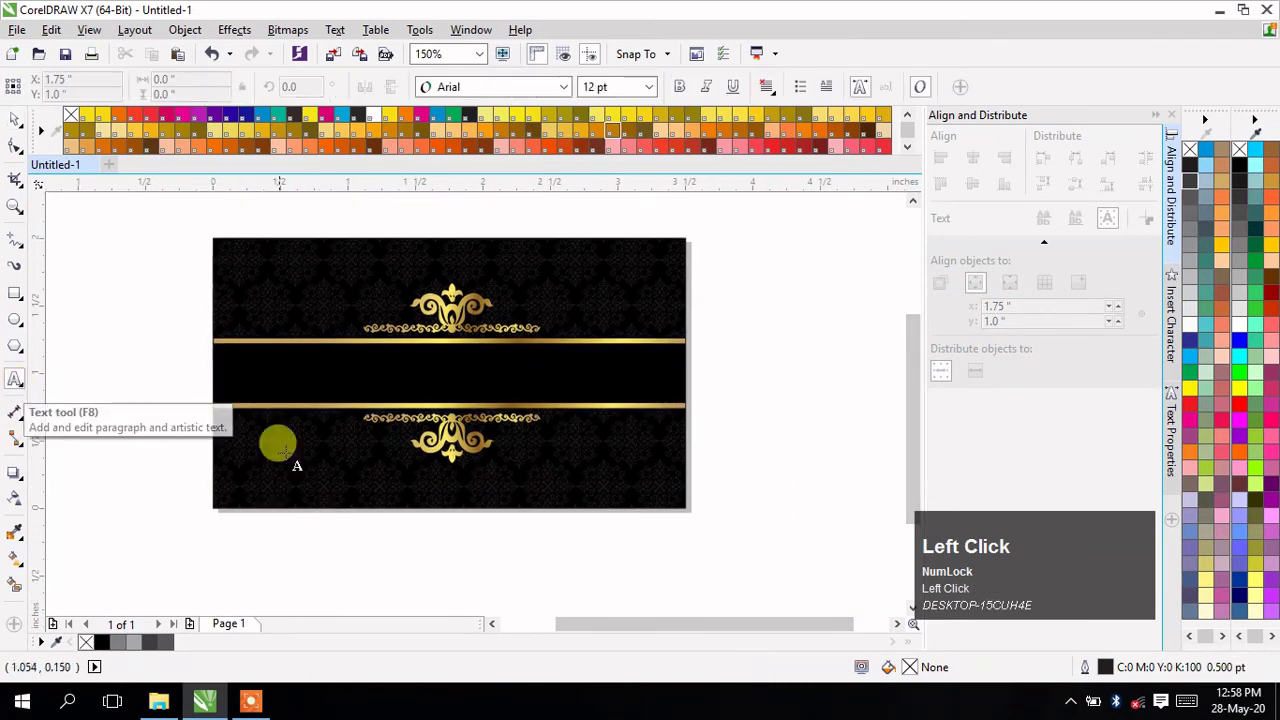
{"action": "left_click", "coordinate": [257, 360]}
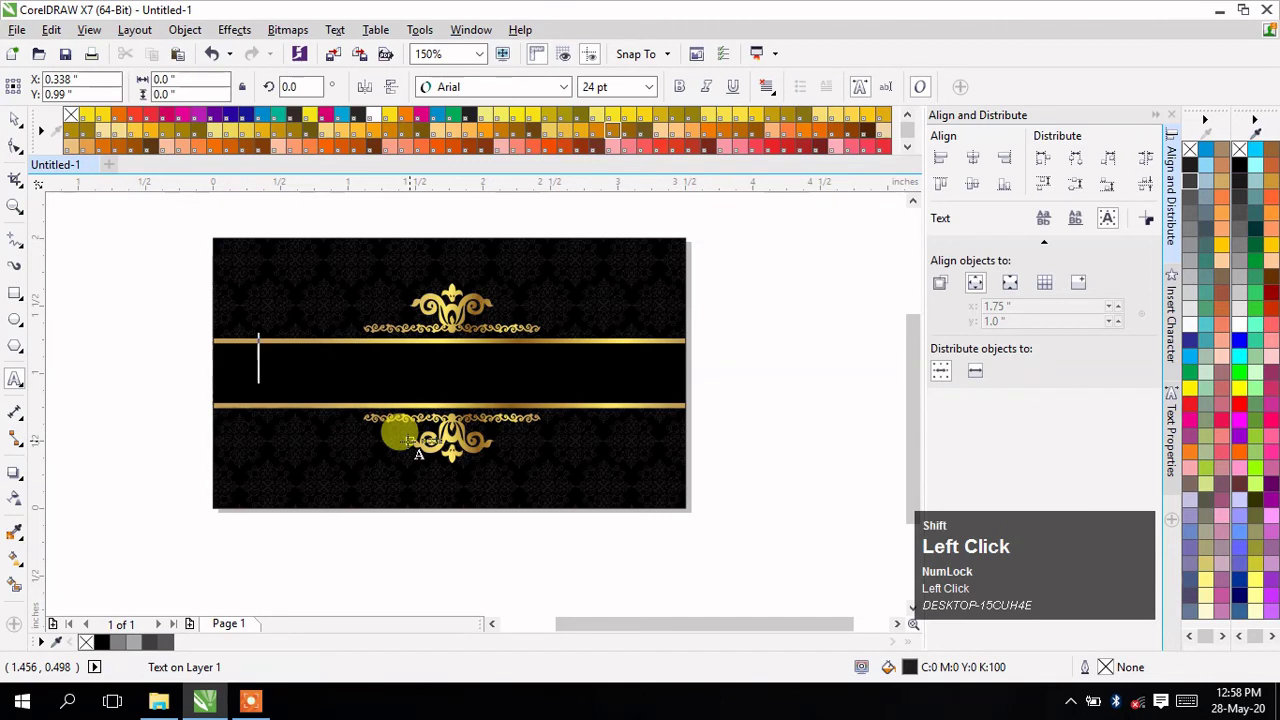
{"action": "type", "text": "Raivi"}
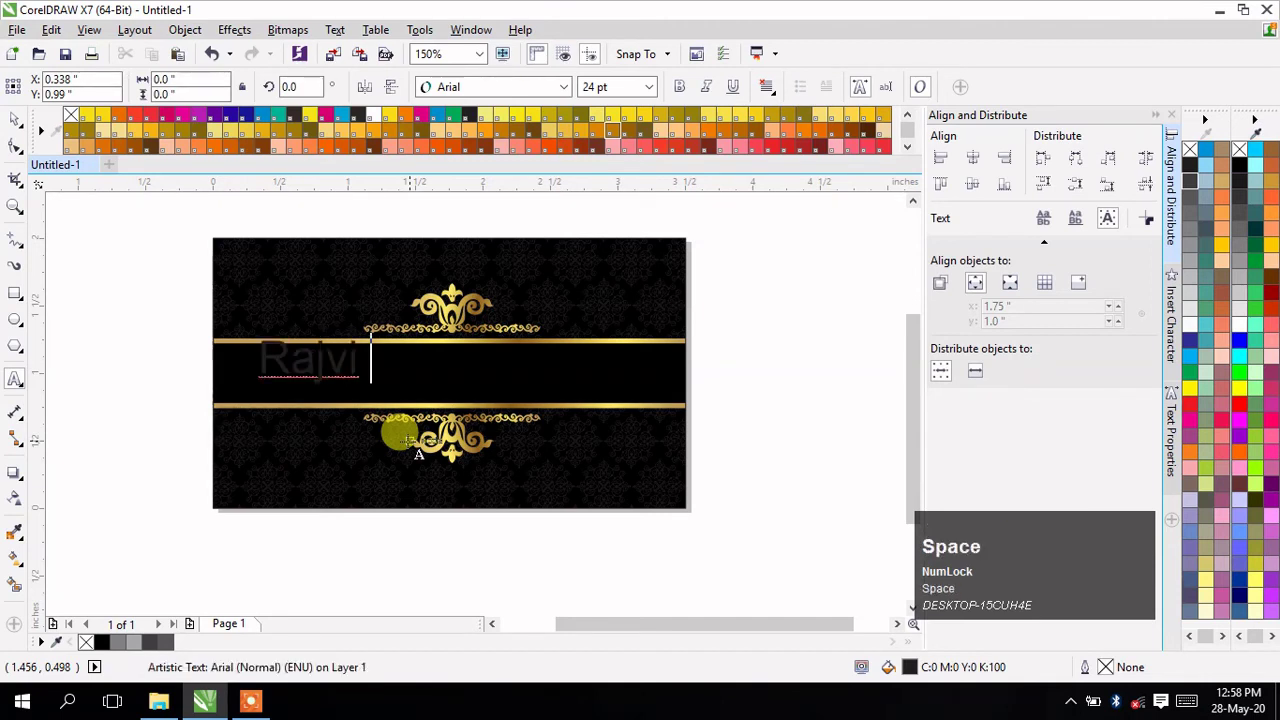
{"action": "type", "text": "jvi Gra"}
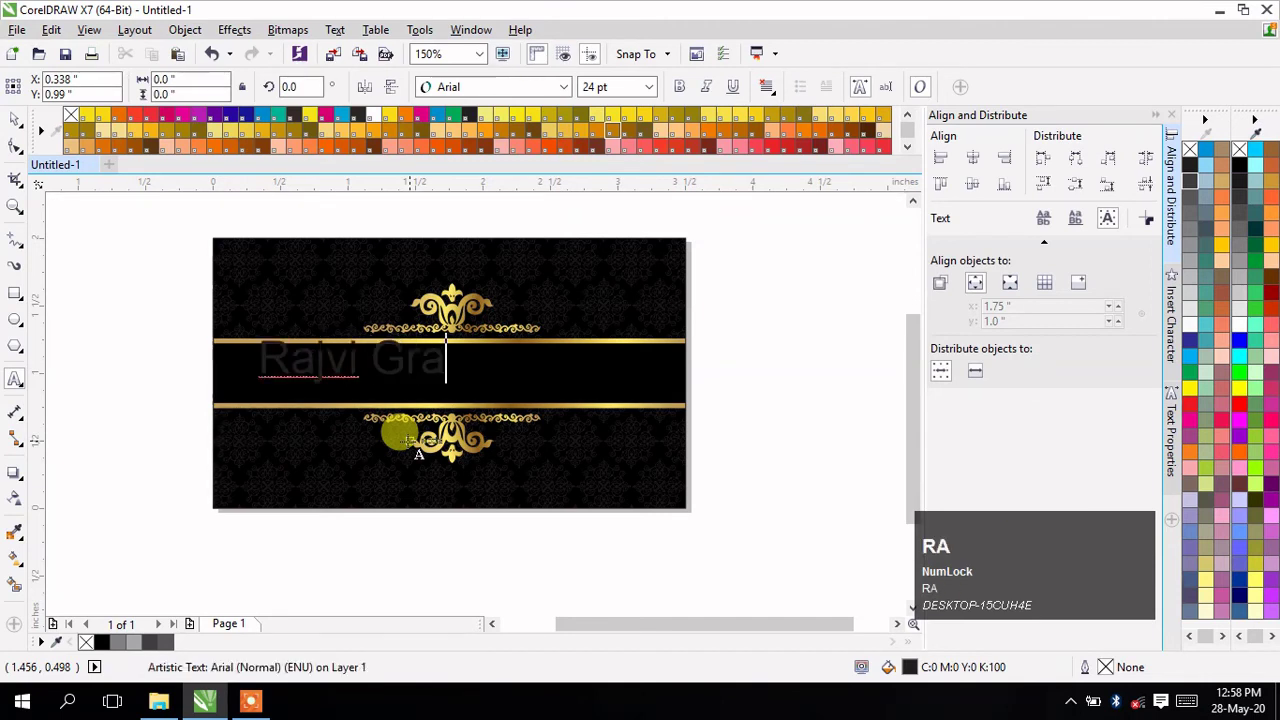
{"action": "type", "text": "phics"}
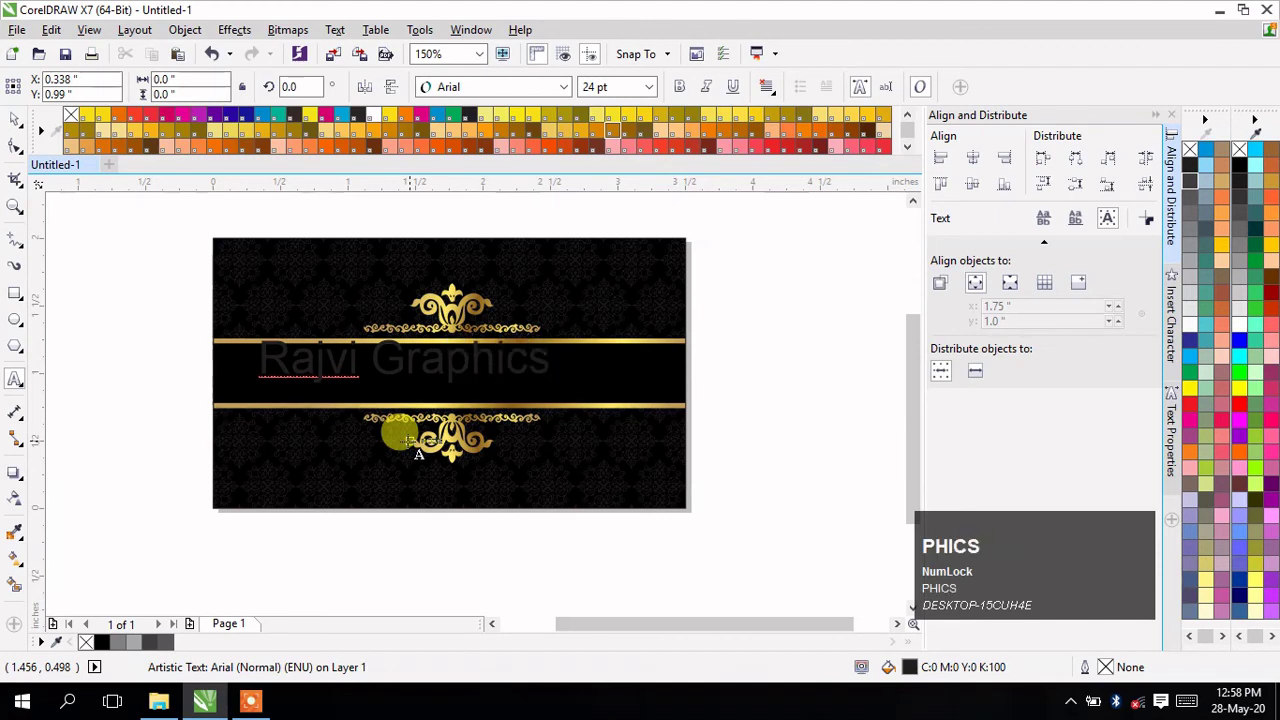
{"action": "left_click", "coordinate": [400, 362]}
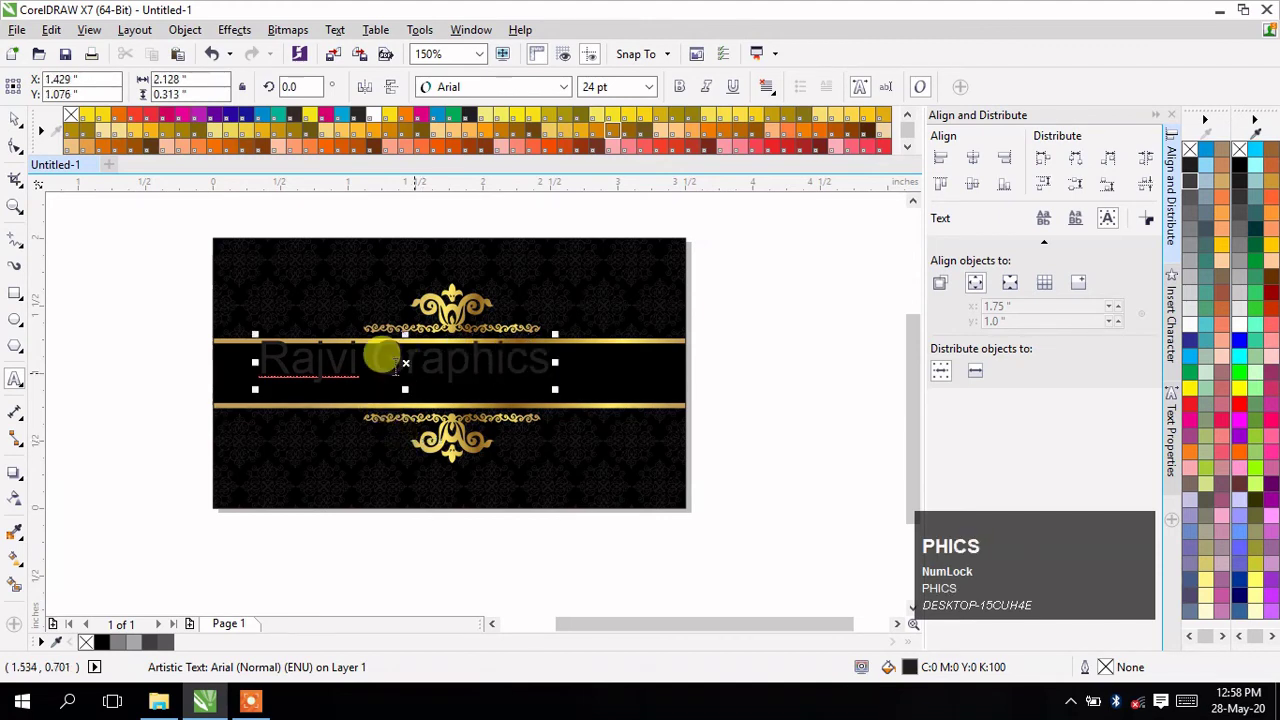
- Centre the company name horizontally and vertically on the card and deselect it
{"action": "left_click", "coordinate": [12, 145]}
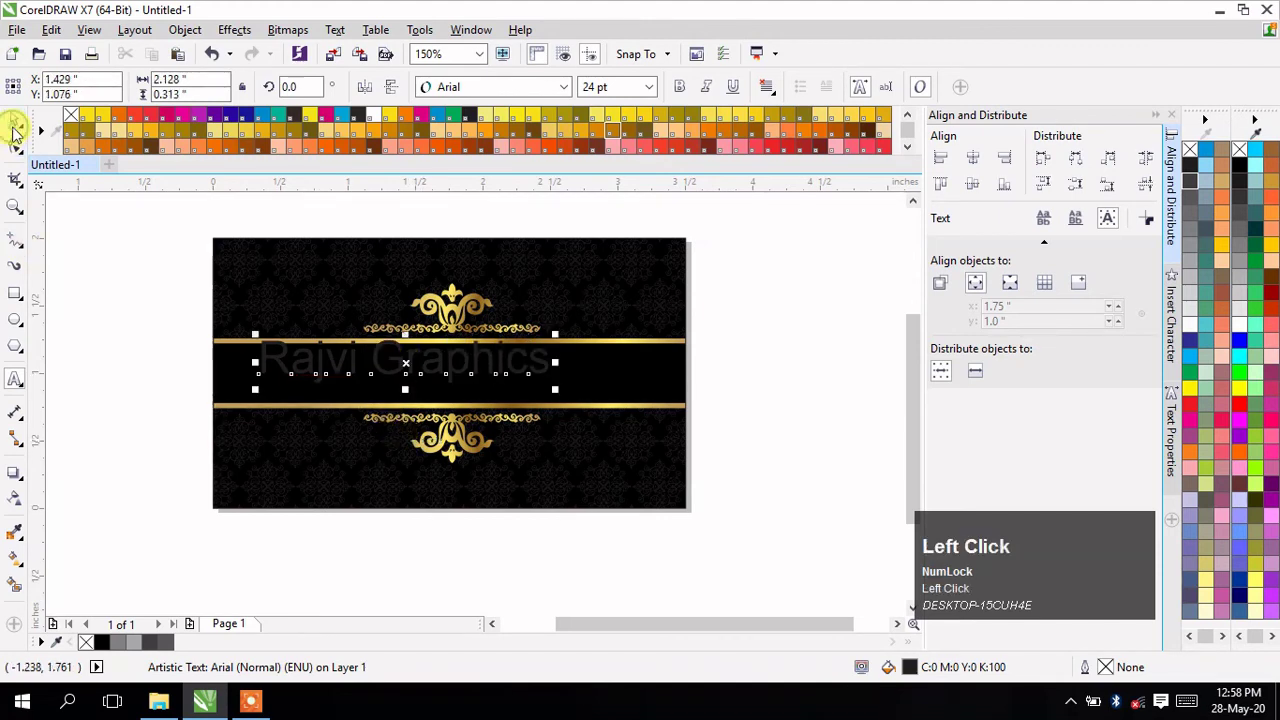
{"action": "left_click", "coordinate": [610, 447], "text": "shift"}
{"action": "key", "text": "c"}
{"action": "key", "text": "e"}
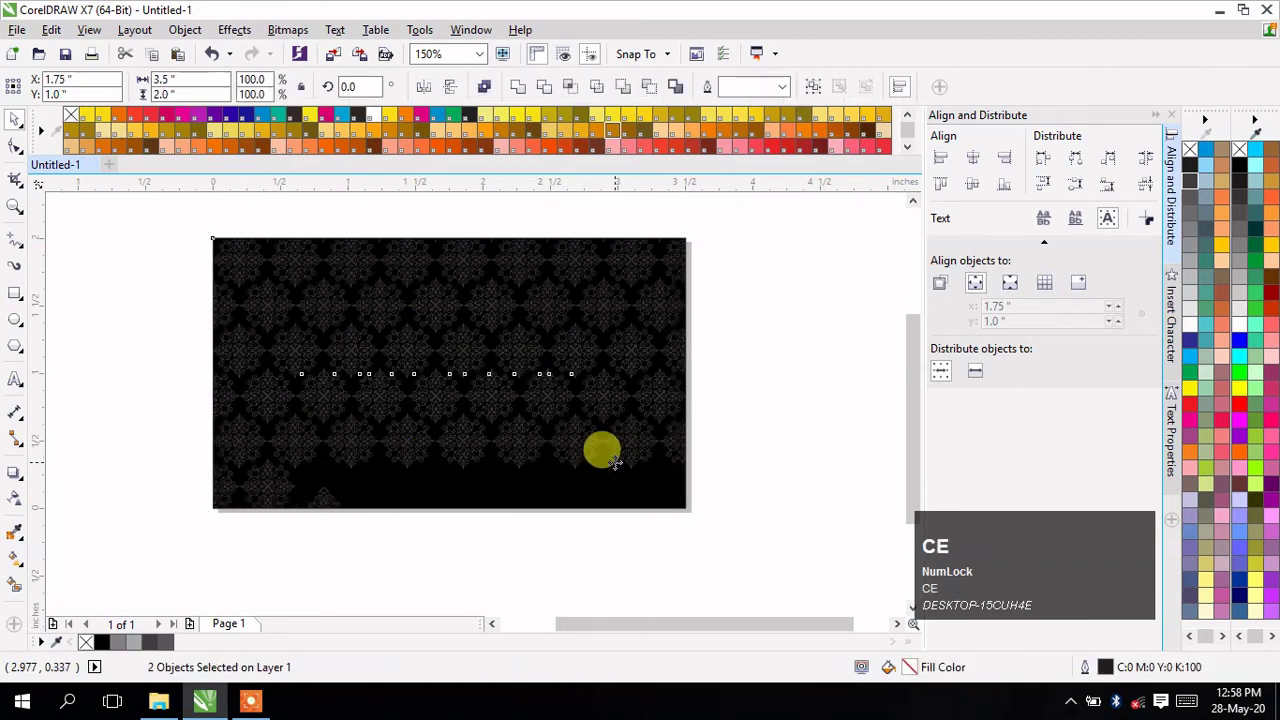
{"action": "left_click", "coordinate": [805, 366]}
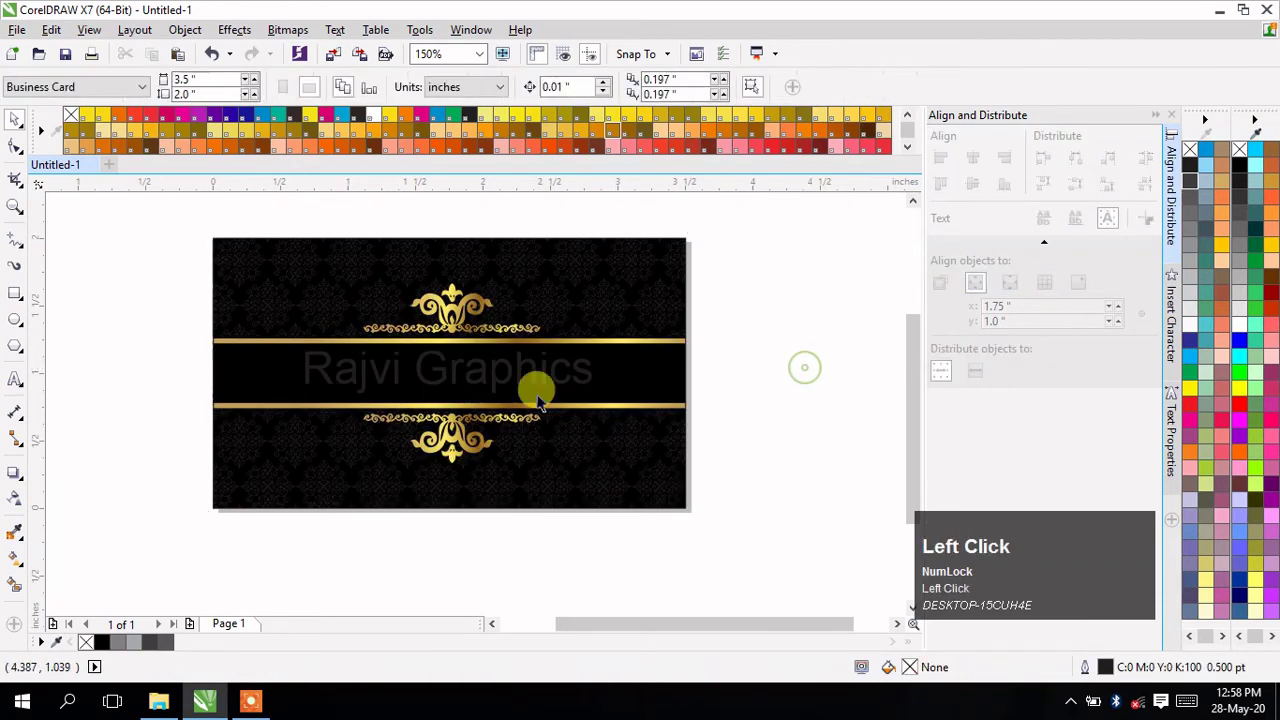
- Try to copy the gold fill from the band's lower edge to the company name
{"action": "scroll", "coordinate": [508, 404], "scroll_direction": "up", "scroll_amount": 1}
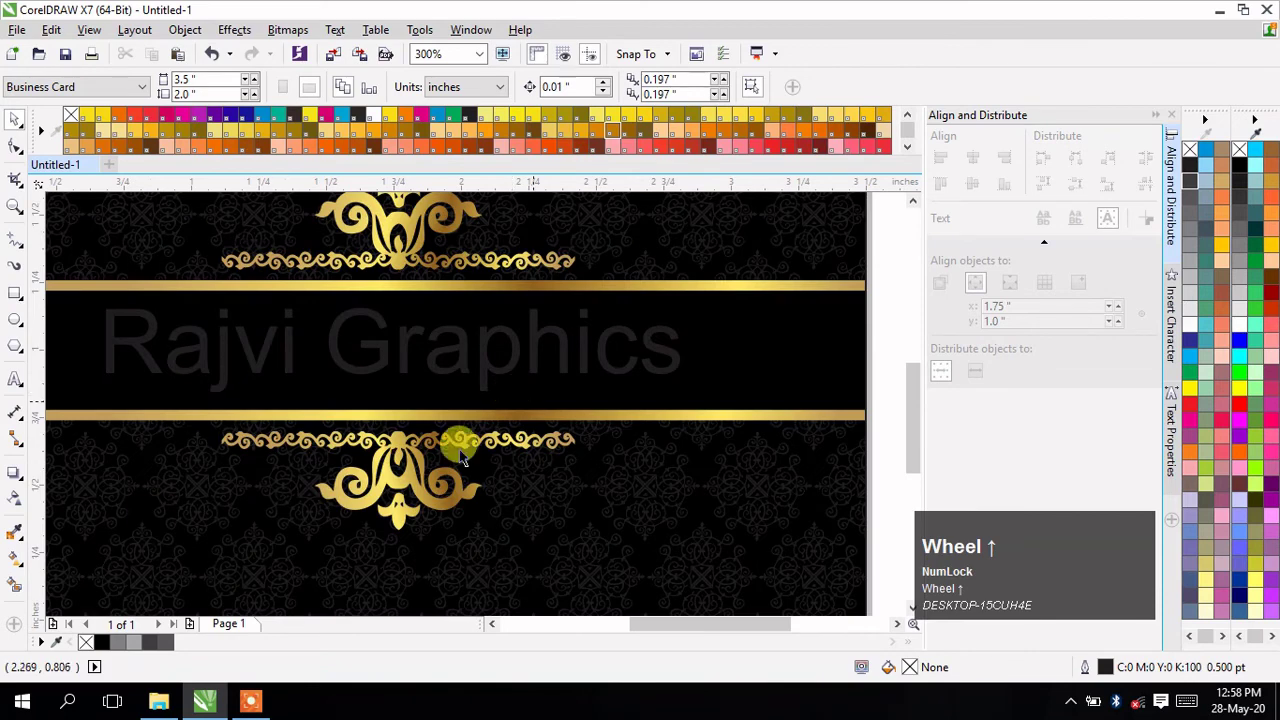
{"action": "left_click", "coordinate": [406, 415]}
{"action": "left_click_drag", "start_coordinate": [406, 415], "coordinate": [463, 356]}
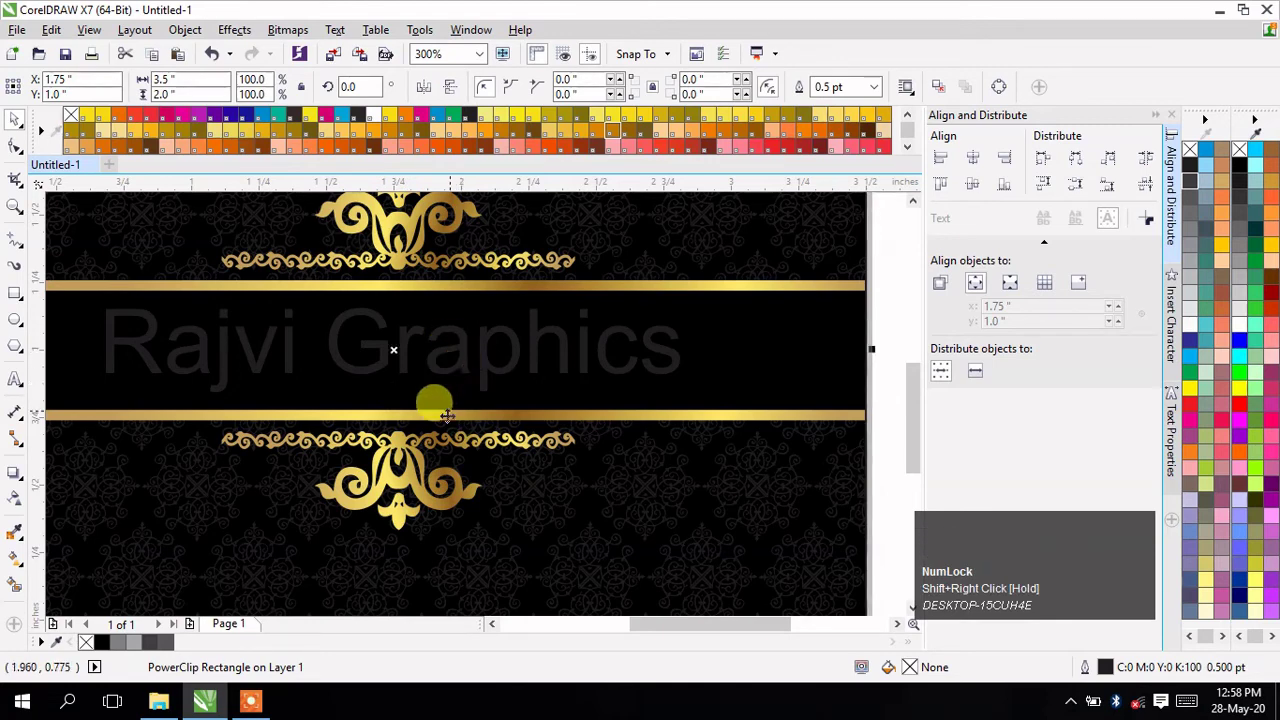
- Ungroup the two gold ornaments on the card and deselect them
{"action": "left_click", "coordinate": [407, 482]}
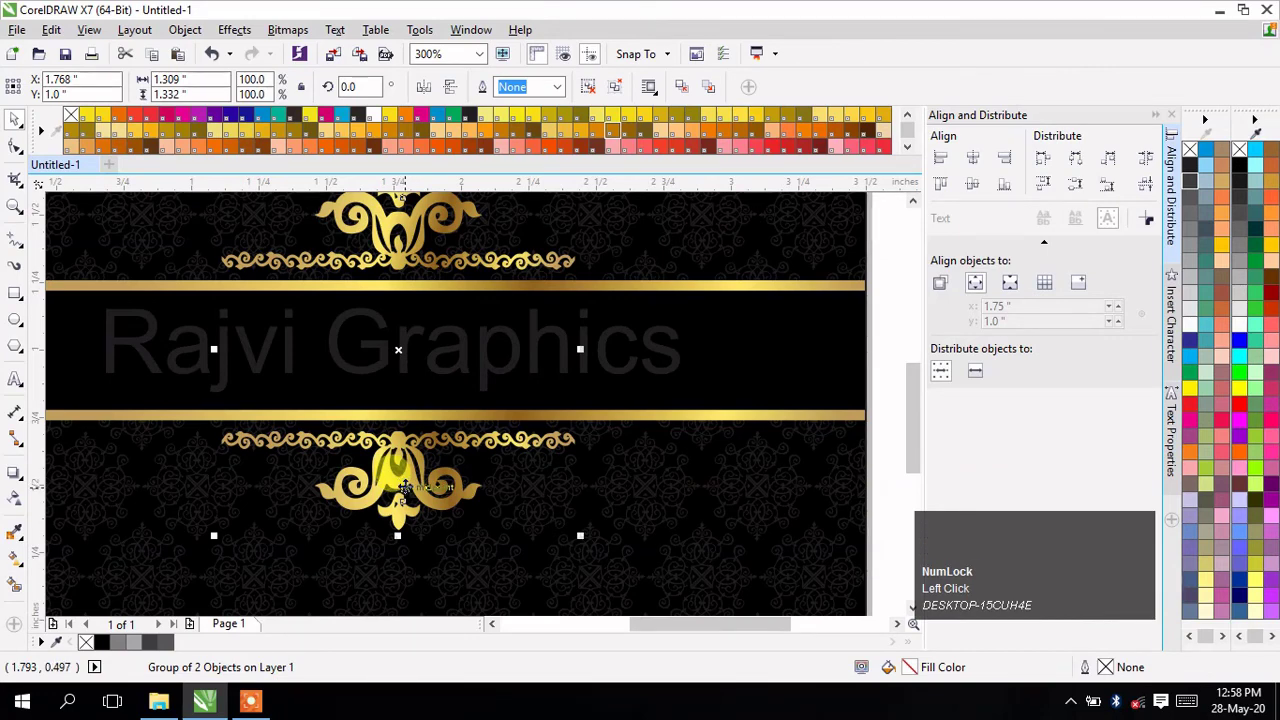
{"action": "key", "text": "ctrl"}
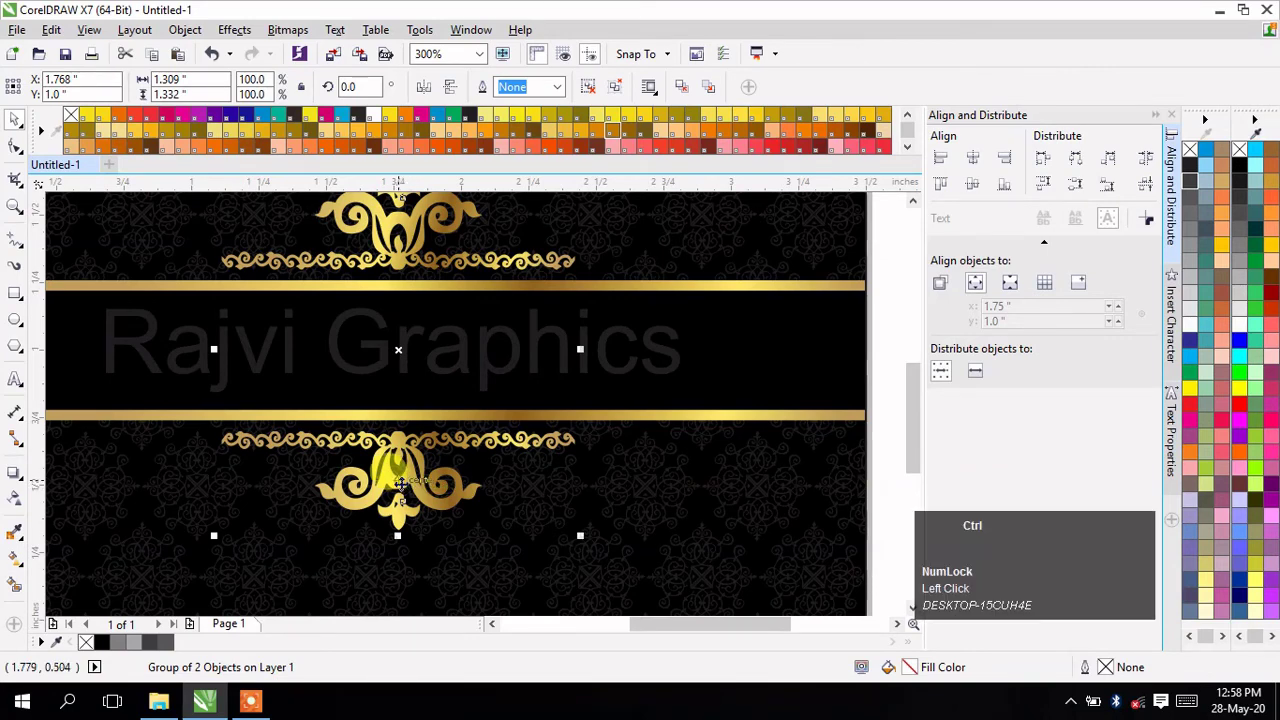
{"action": "key", "text": "ctrl+u"}
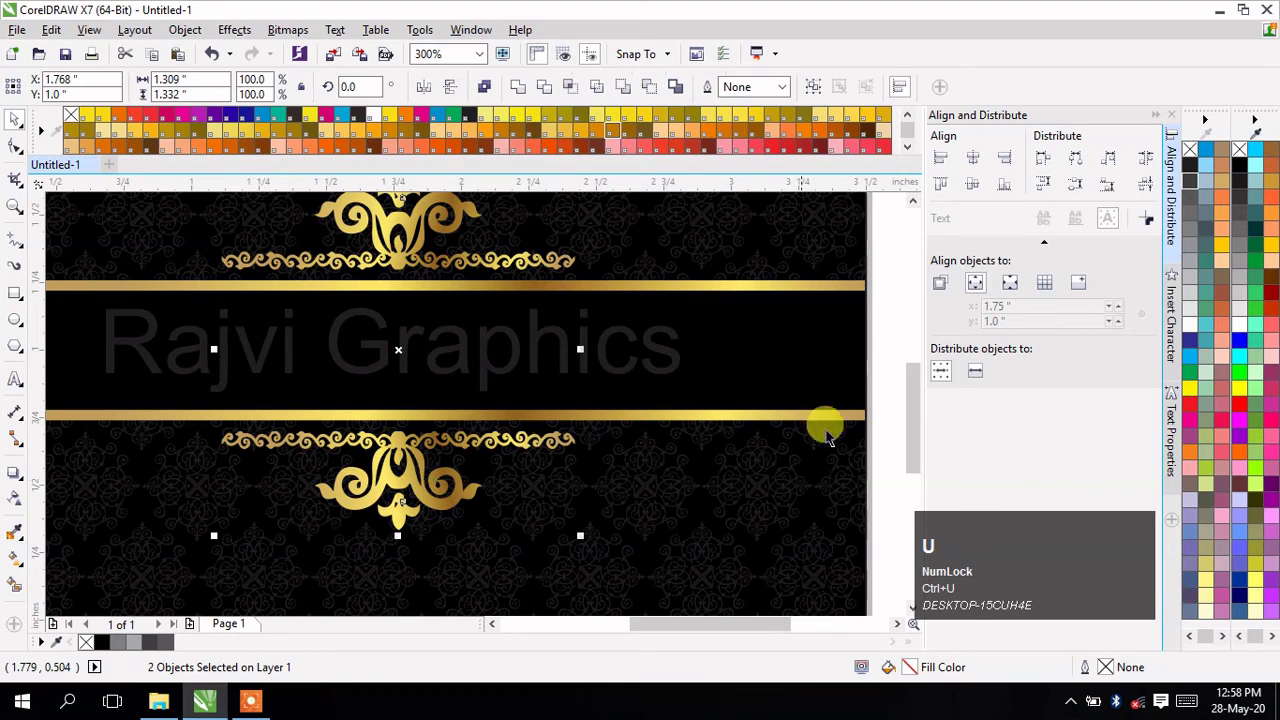
{"action": "left_click", "coordinate": [880, 344]}
- Copy the gold fountain fill from the lower ornament to the company name and deselect everything
{"action": "left_click", "coordinate": [437, 495]}
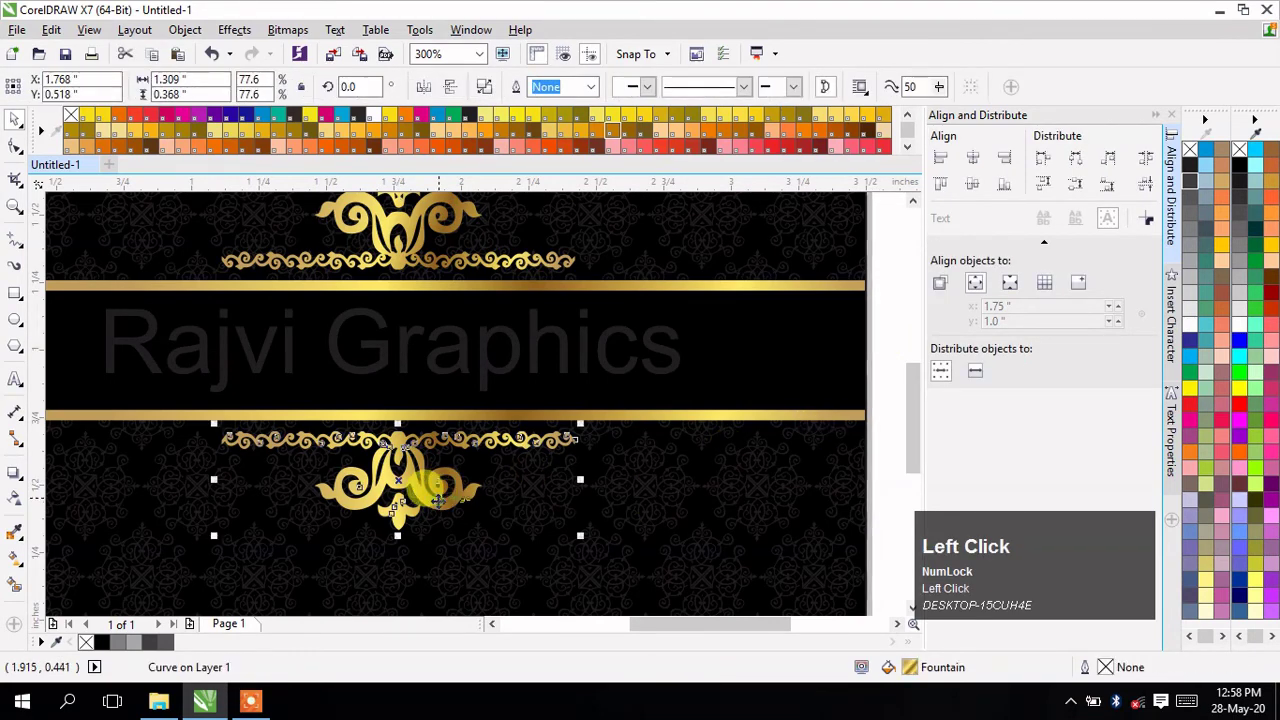
{"action": "left_click_drag", "start_coordinate": [413, 490], "coordinate": [448, 352]}
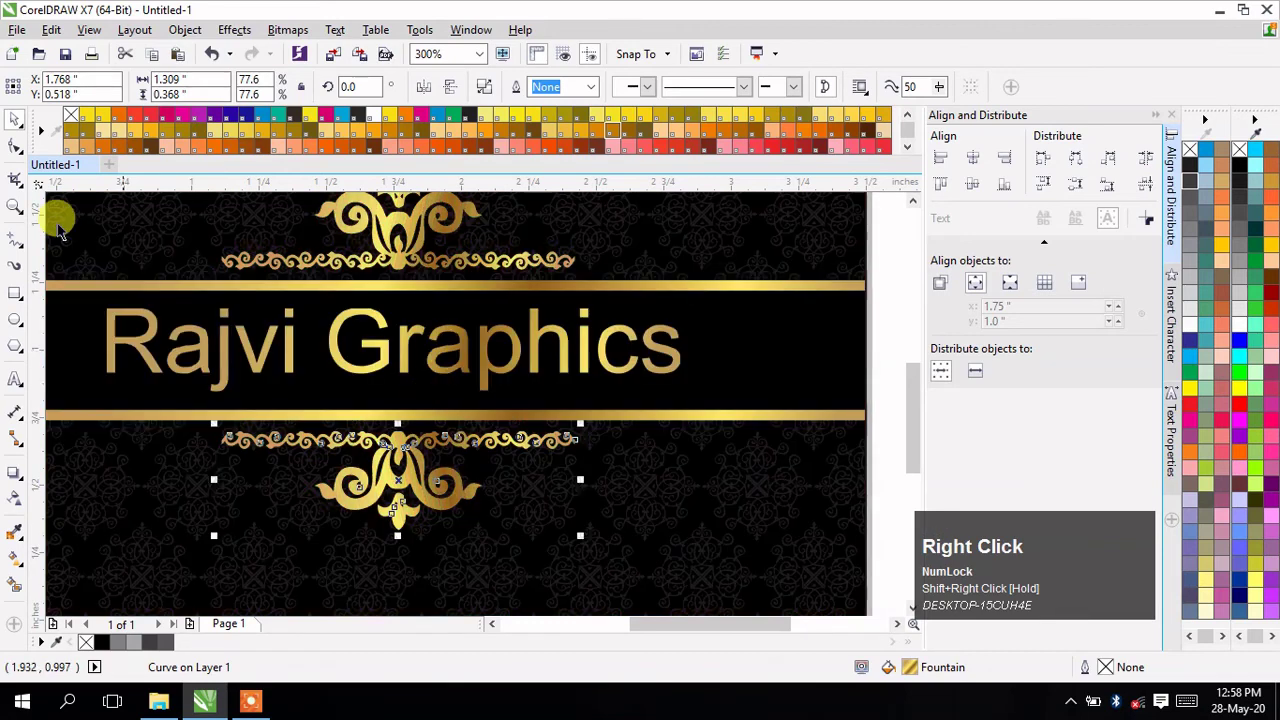
{"action": "left_click", "coordinate": [330, 408]}
{"action": "scroll", "coordinate": [330, 408], "scroll_direction": "down", "scroll_amount": 3}
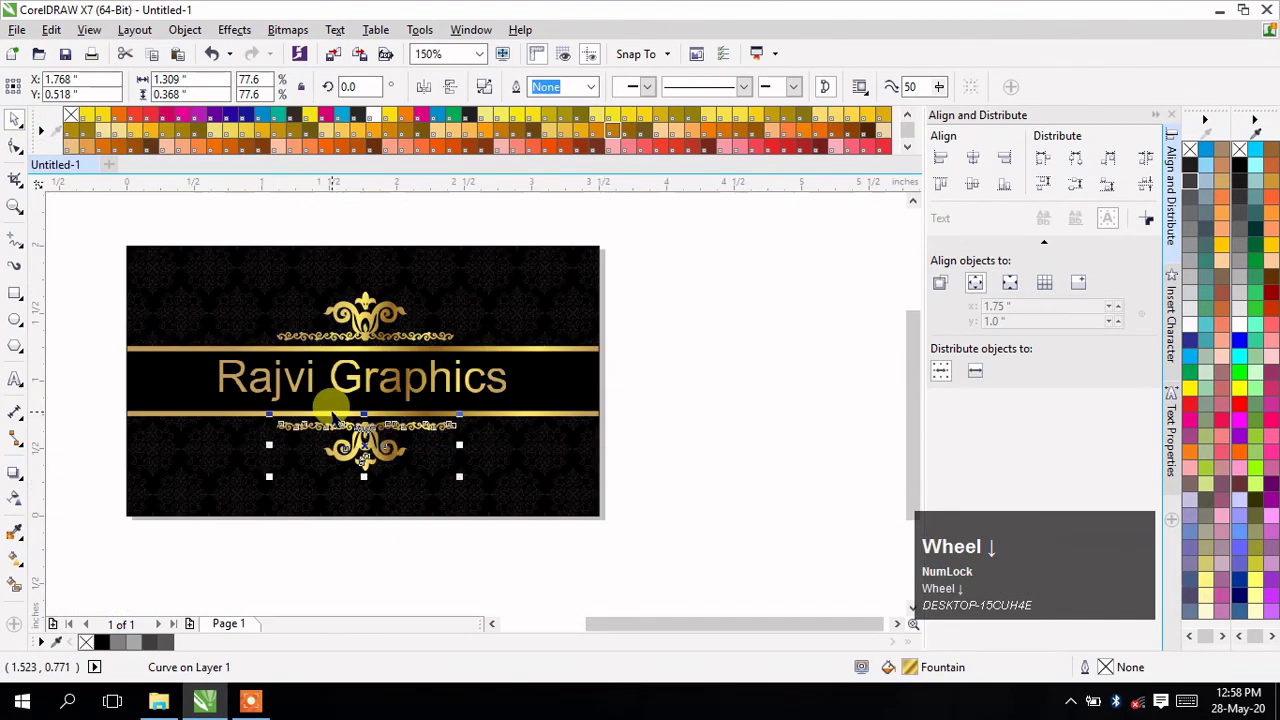
{"action": "left_click", "coordinate": [628, 436]}
- Set the company name's font to Azkia
{"action": "left_click_drag", "start_coordinate": [586, 623], "coordinate": [533, 605]}
{"action": "key", "text": "F7"}
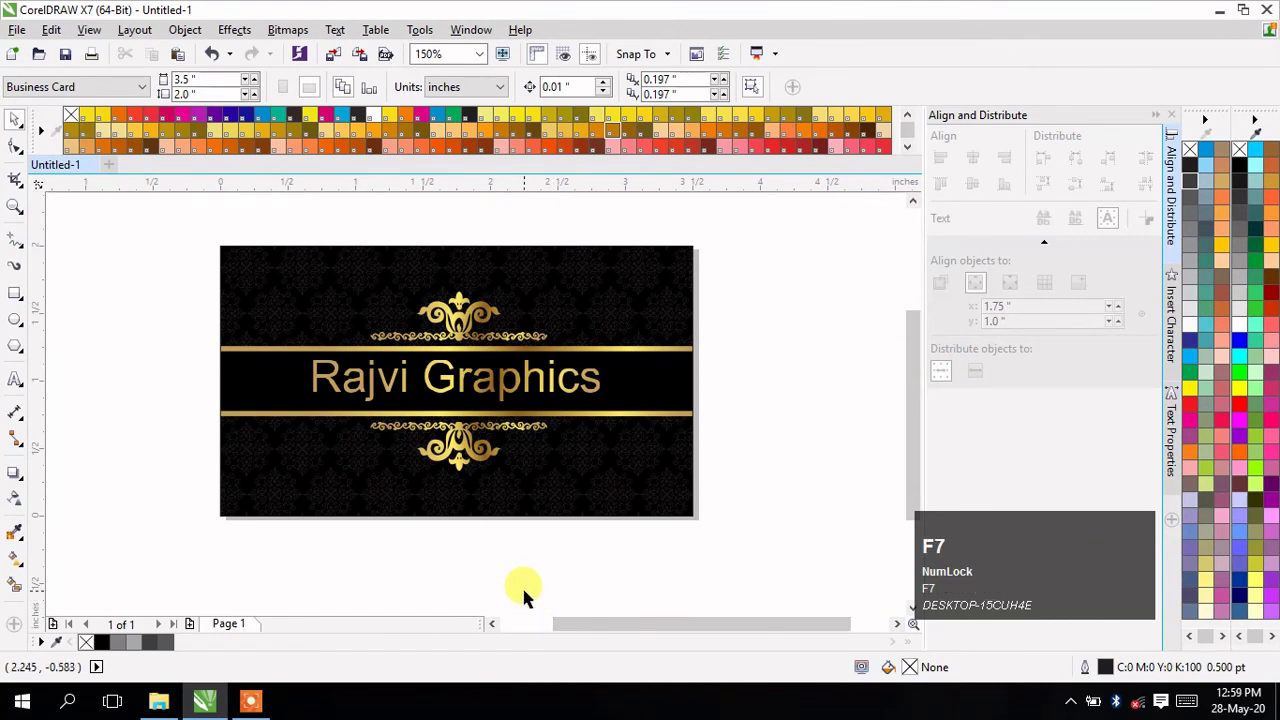
{"action": "left_click", "coordinate": [523, 592]}
{"action": "left_click", "coordinate": [535, 385]}
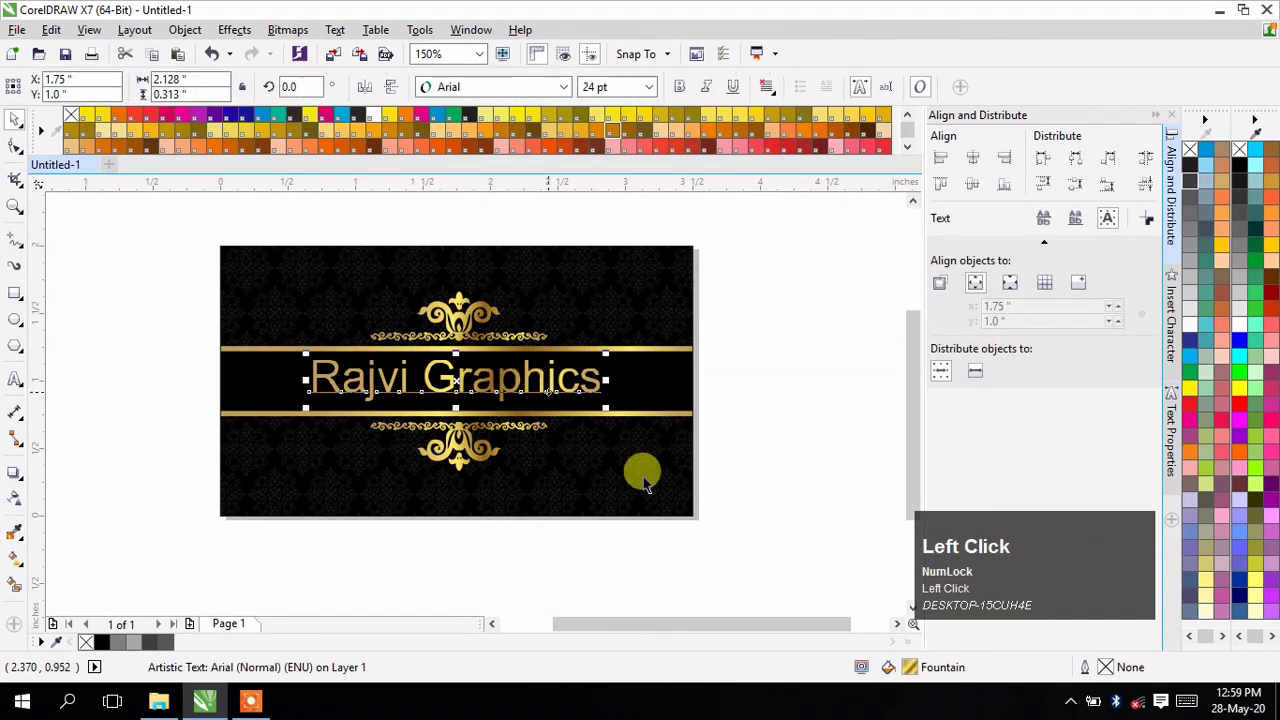
{"action": "left_click", "coordinate": [565, 88]}
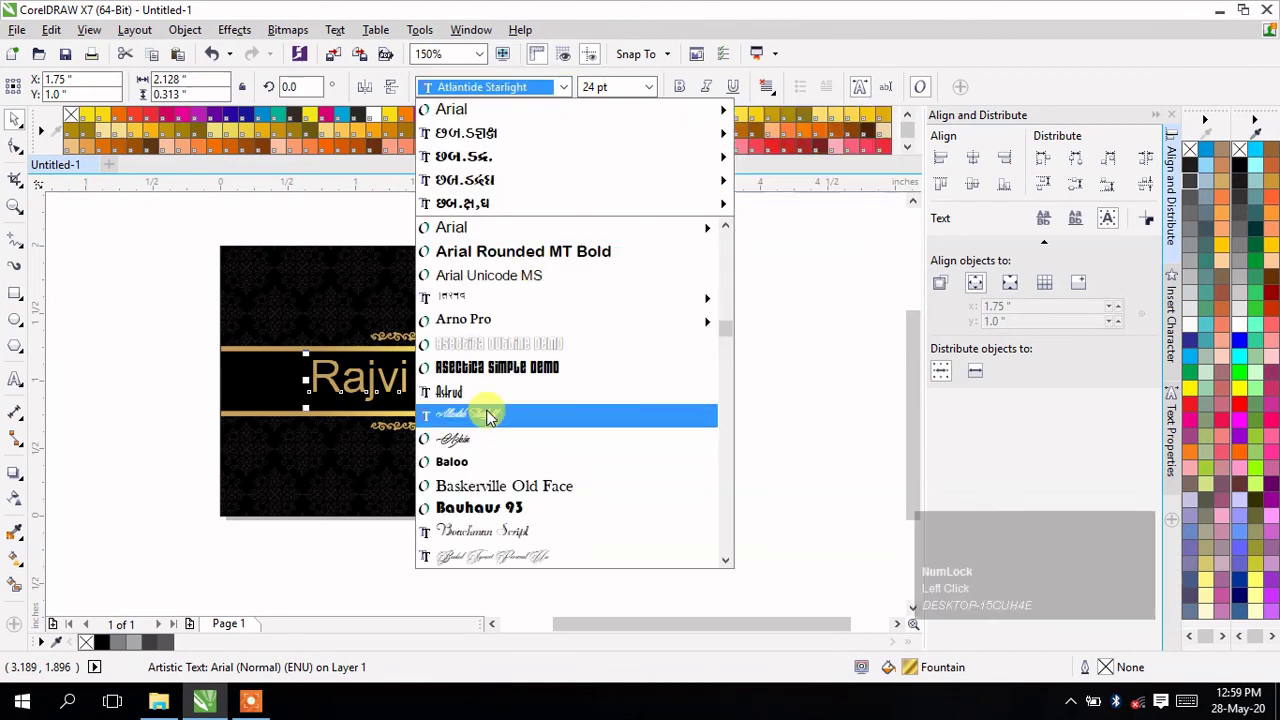
{"action": "scroll", "coordinate": [490, 455], "scroll_direction": "down", "scroll_amount": 1}
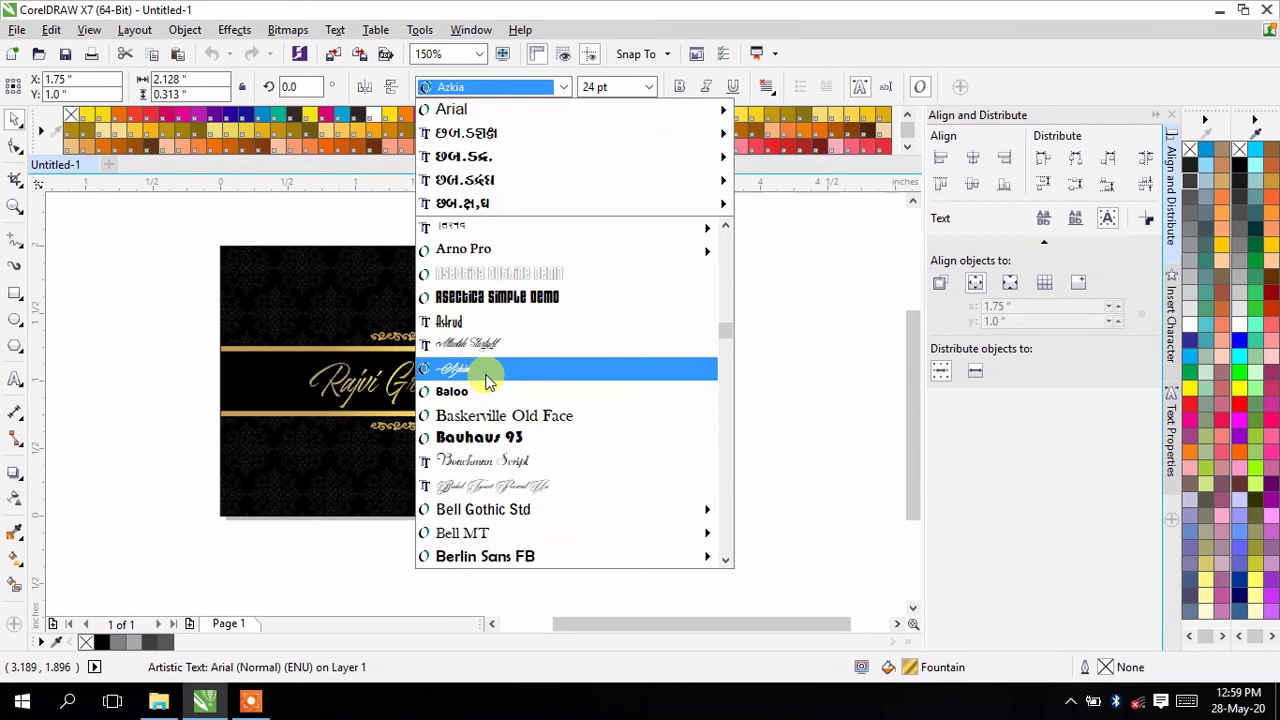
{"action": "left_click", "coordinate": [490, 380]}
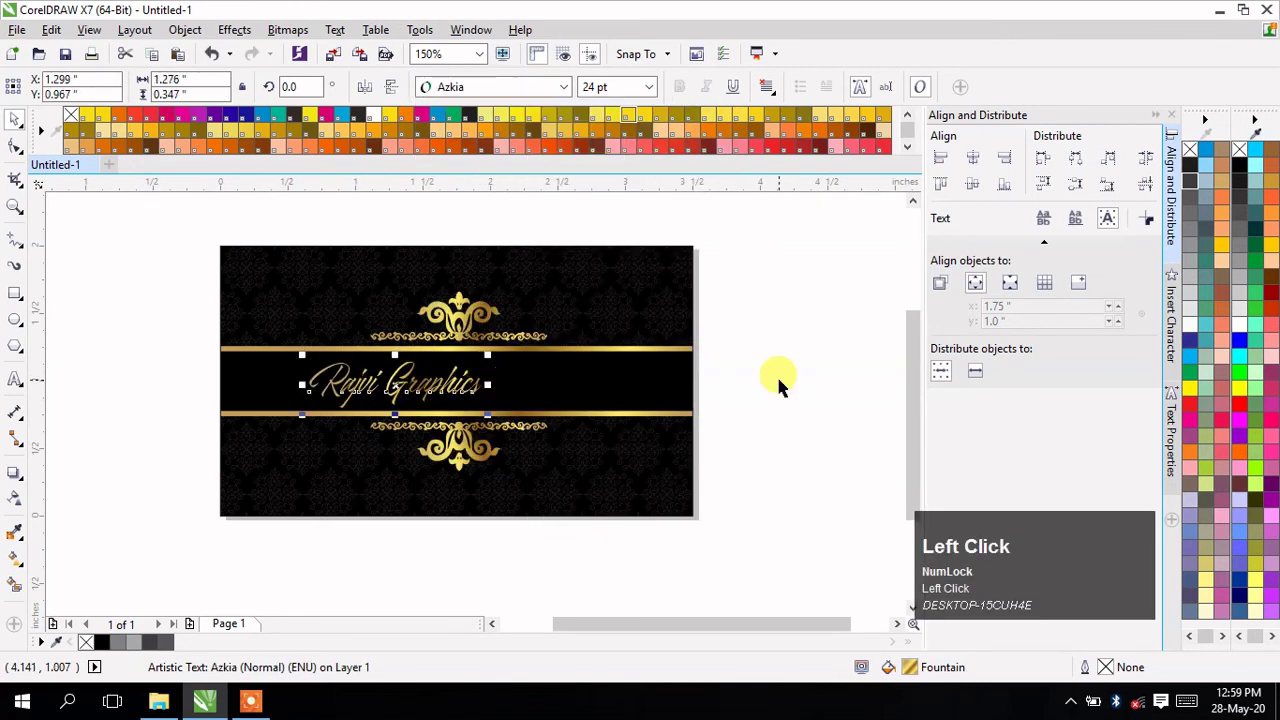
- Centre the company name horizontally on the card's black background rectangle and deselect everything
{"action": "left_click", "coordinate": [628, 468], "text": "shift"}
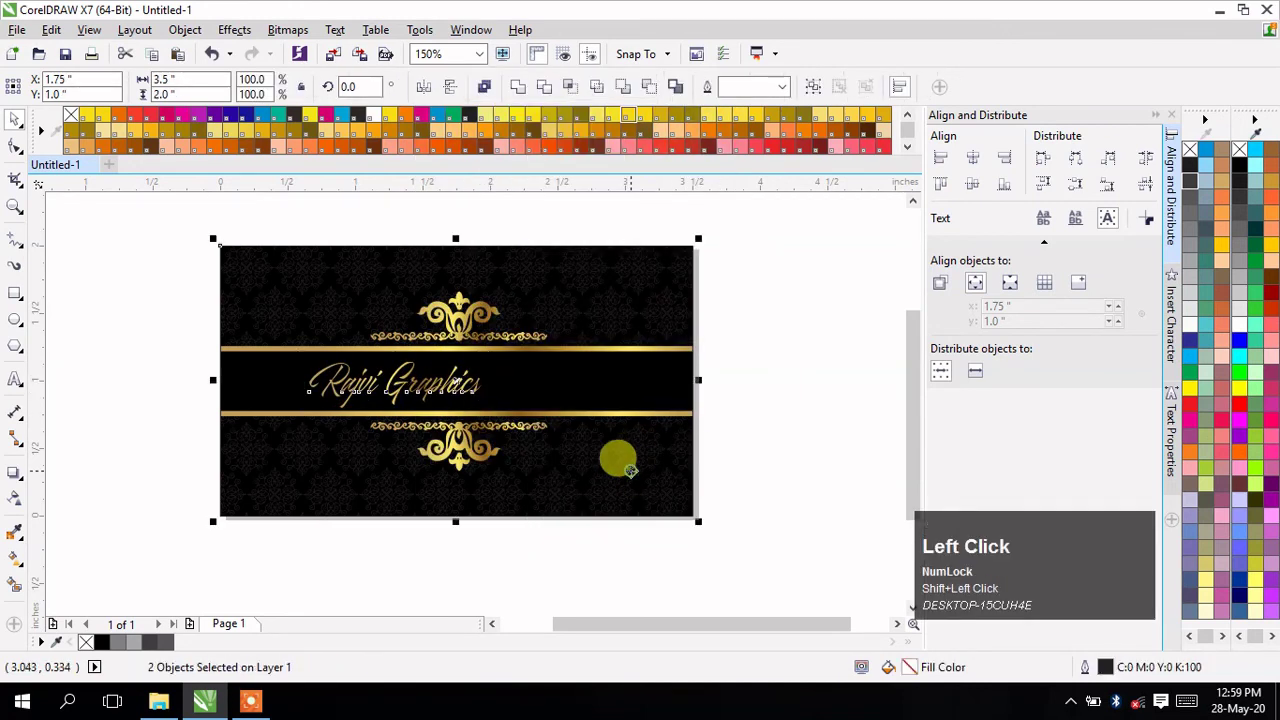
{"action": "key", "text": "c"}
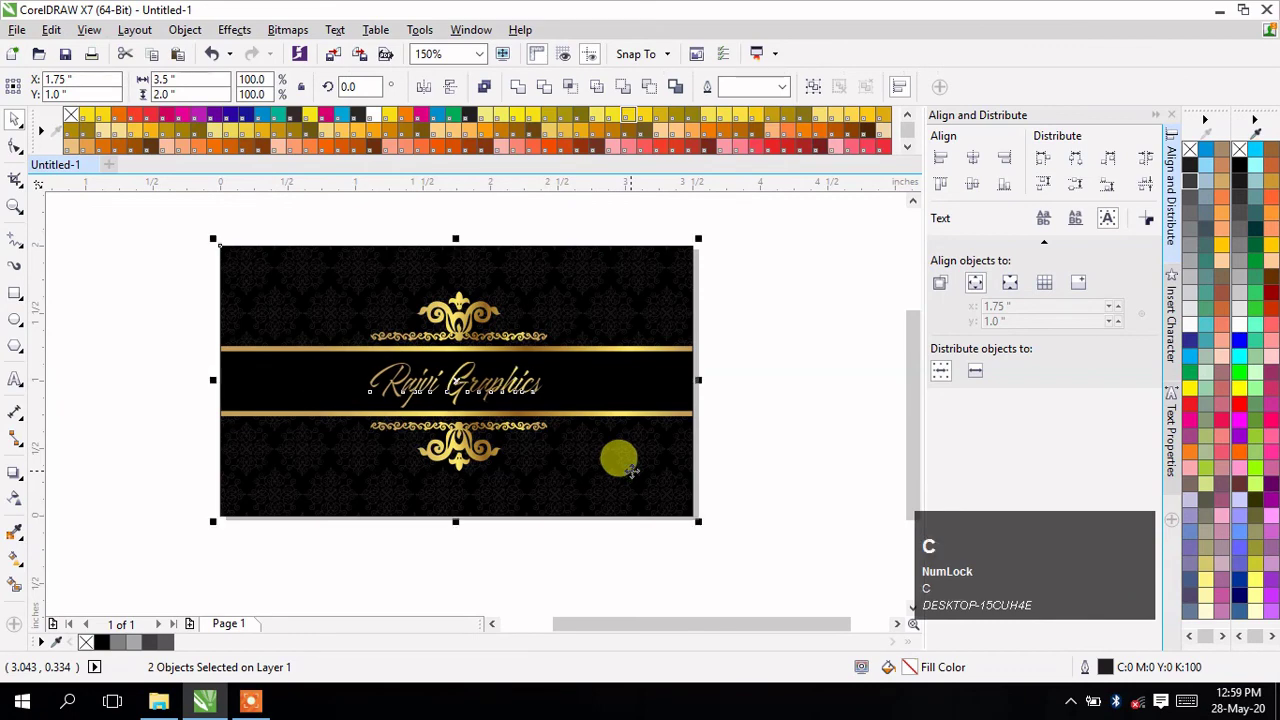
{"action": "left_click", "coordinate": [784, 428]}
{"action": "scroll", "coordinate": [478, 400], "scroll_direction": "up", "scroll_amount": 1}
{"action": "scroll", "coordinate": [477, 400], "scroll_direction": "up", "scroll_amount": 1}
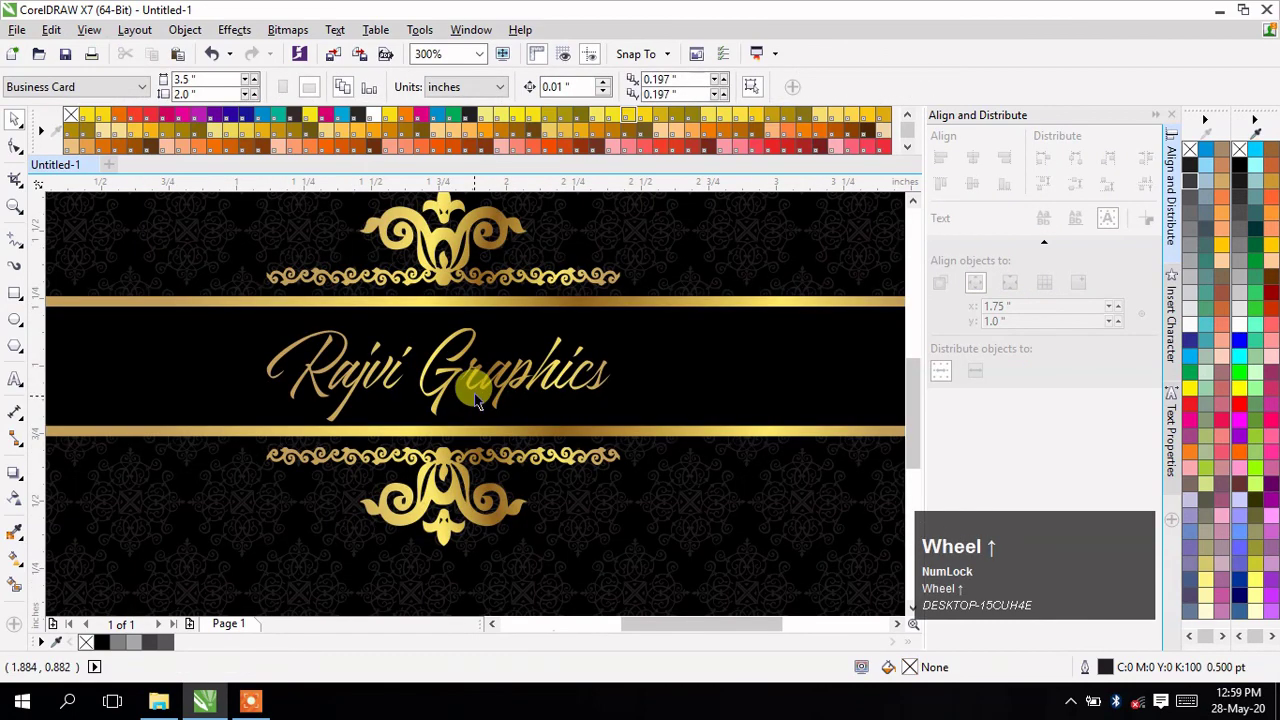
{"action": "scroll", "coordinate": [490, 392], "scroll_direction": "down", "scroll_amount": 1}
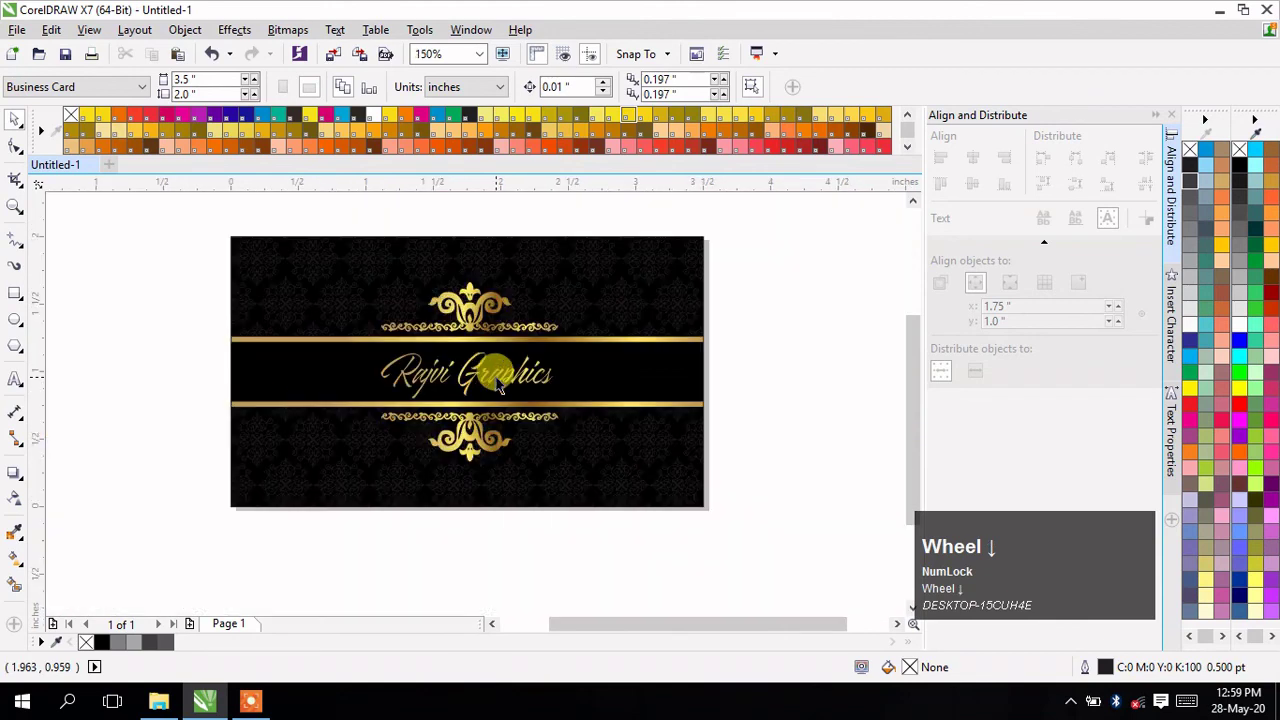
{"action": "left_click_drag", "start_coordinate": [912, 446], "coordinate": [908, 427]}
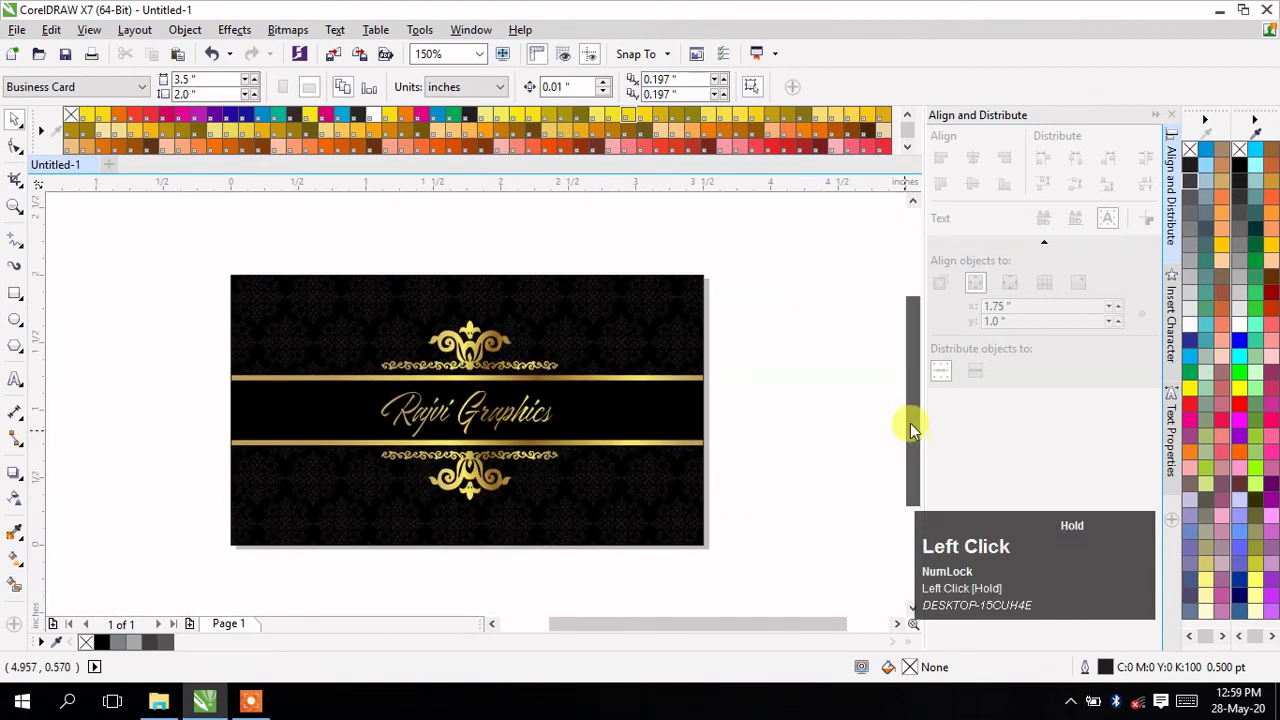
{"action": "left_click", "coordinate": [768, 421]}
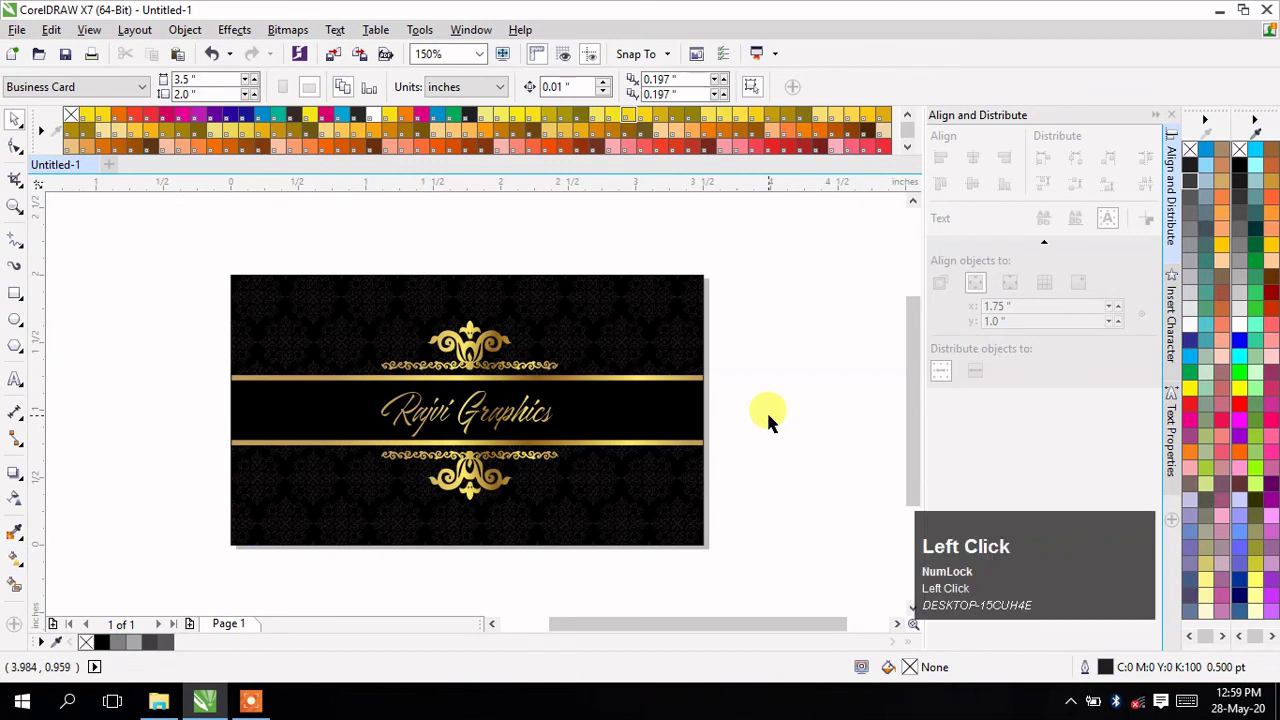